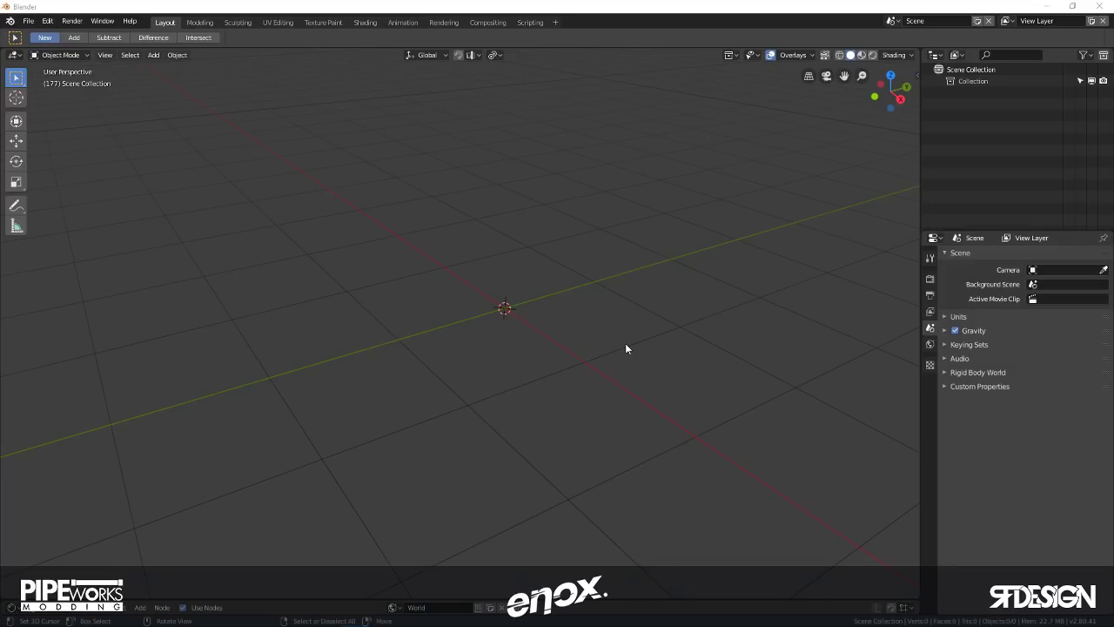
- Orbit the viewport around the empty scene's grid
middle_click_drag(626, 344, 657, 342)
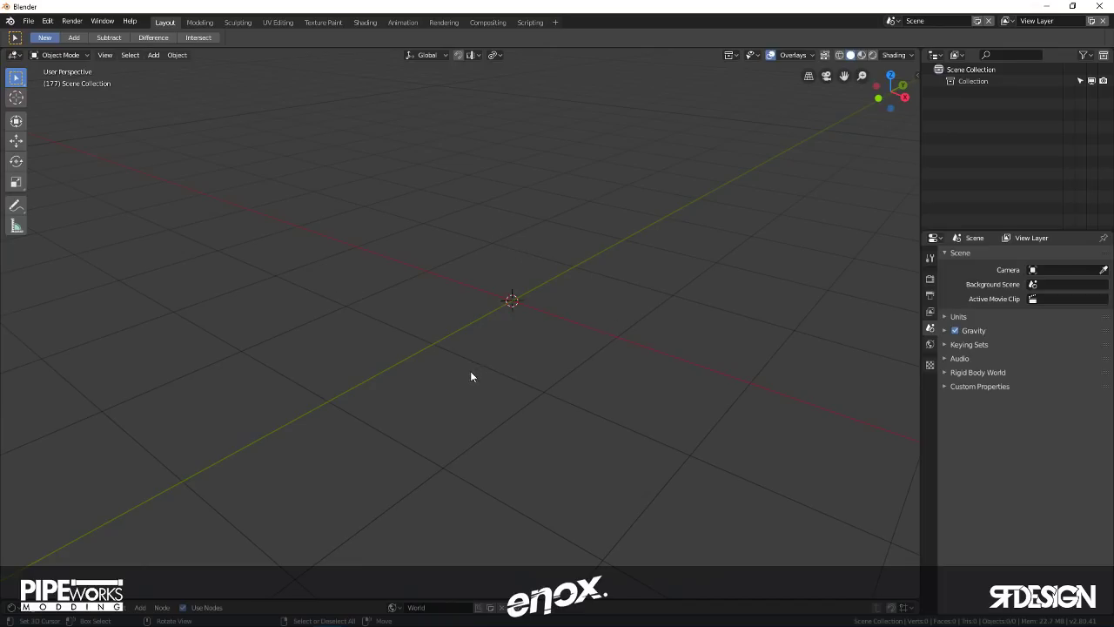
middle_click_drag(569, 209, 537, 216)
middle_click_drag(537, 216, 430, 251)
- Add a plane mesh to the empty scene
middle_click_drag(444, 350, 465, 344)
key("shift+a")
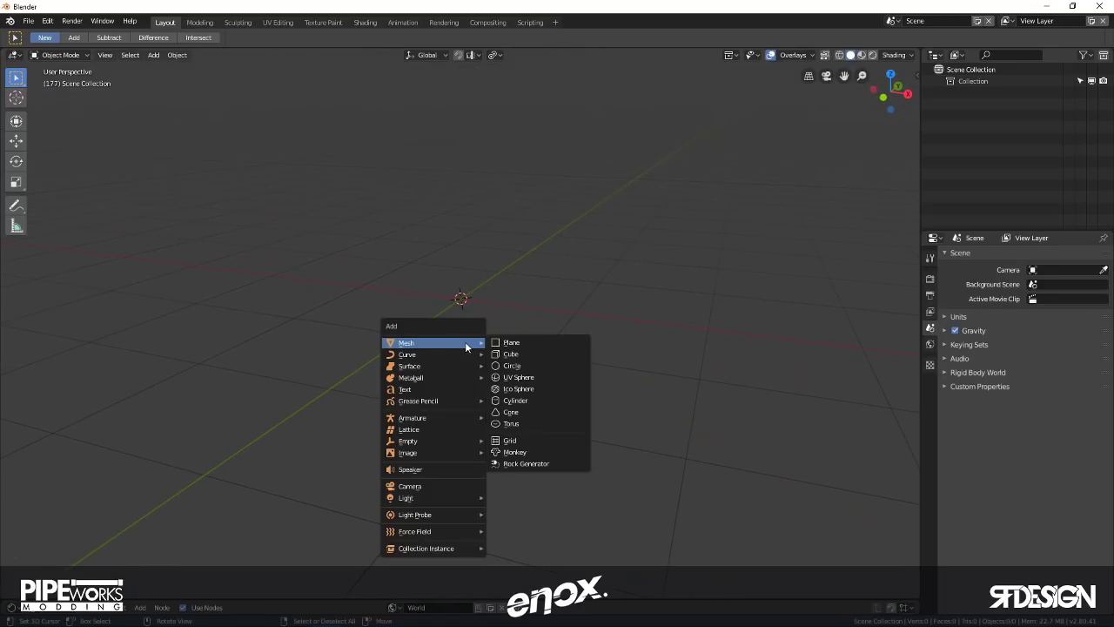
mouse_move(470, 343)
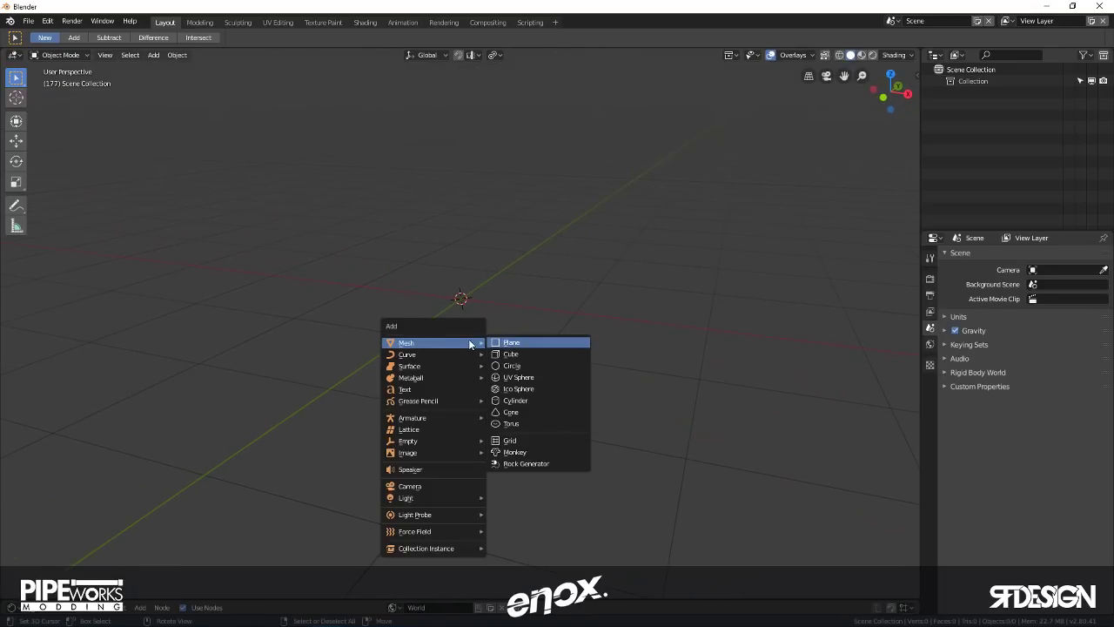
left_click(522, 343)
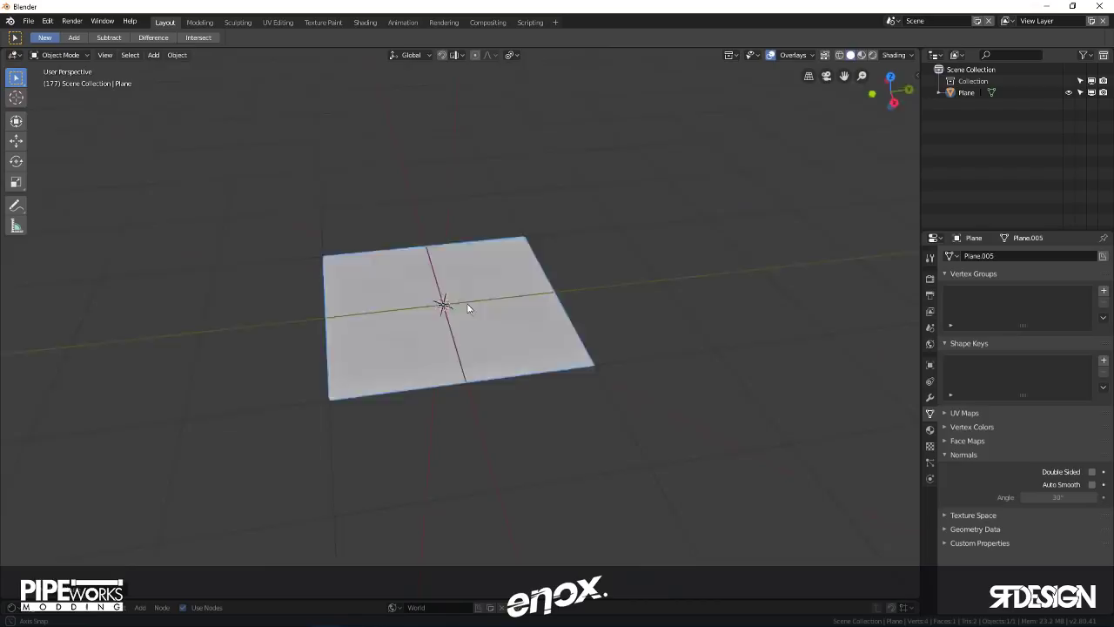
middle_click_drag(468, 304, 599, 313)
- Stretch the plane along the Y axis by a factor of 2
key("s")
key("x")
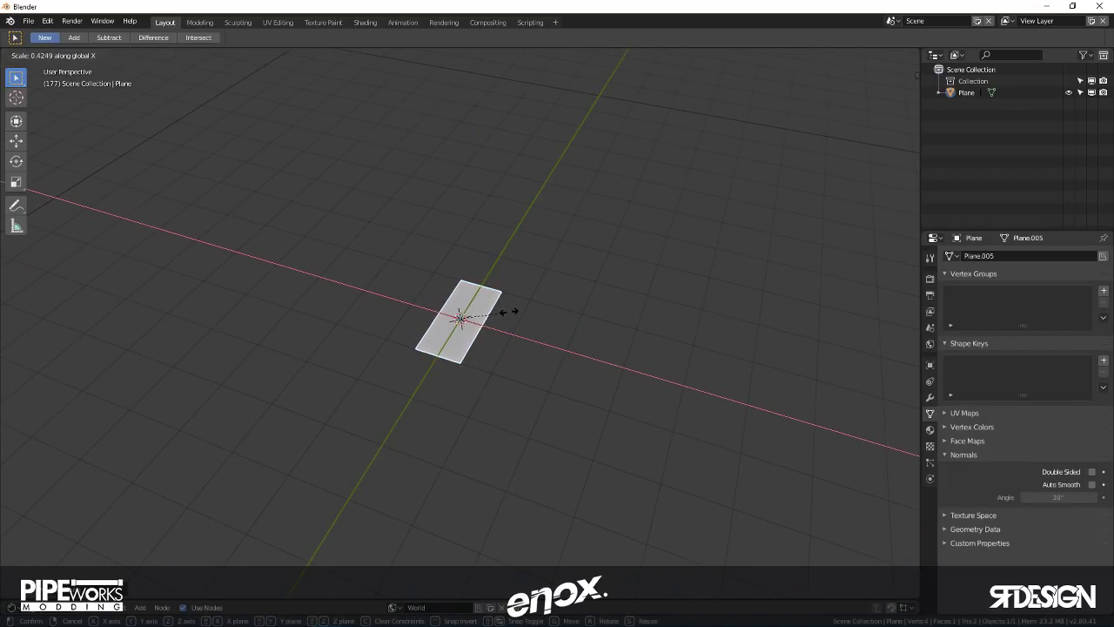
key("equal")
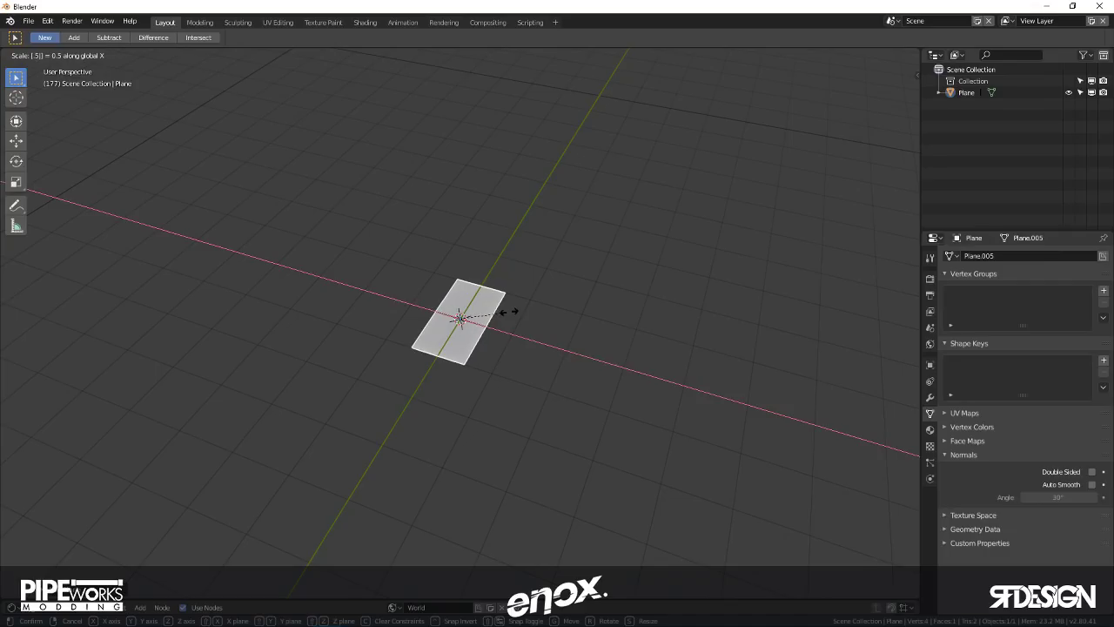
key("Escape")
key("s")
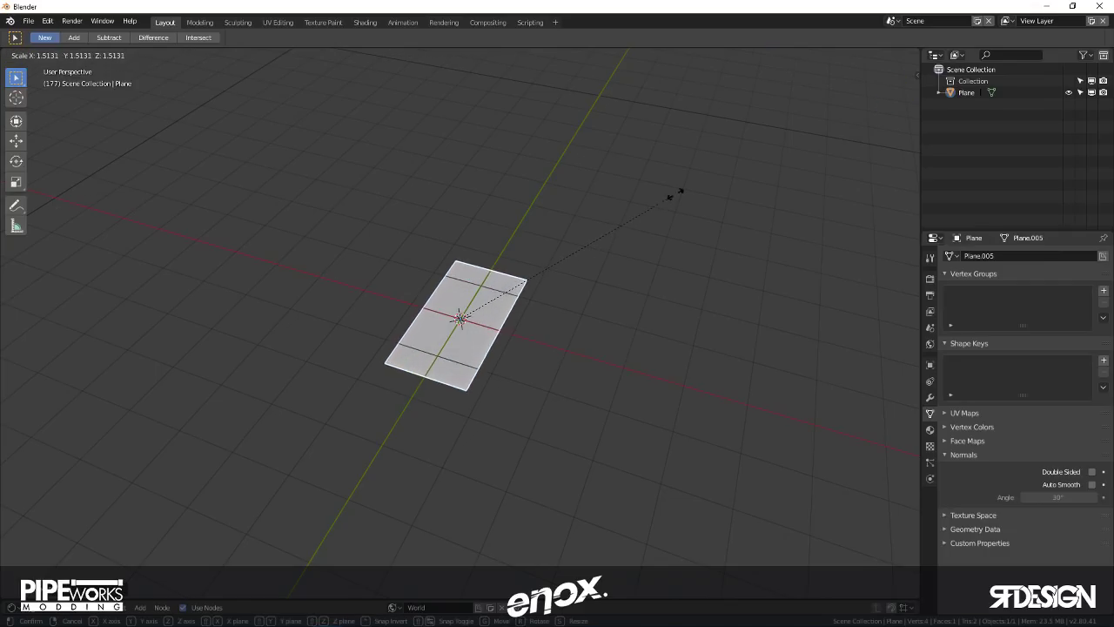
type("y")
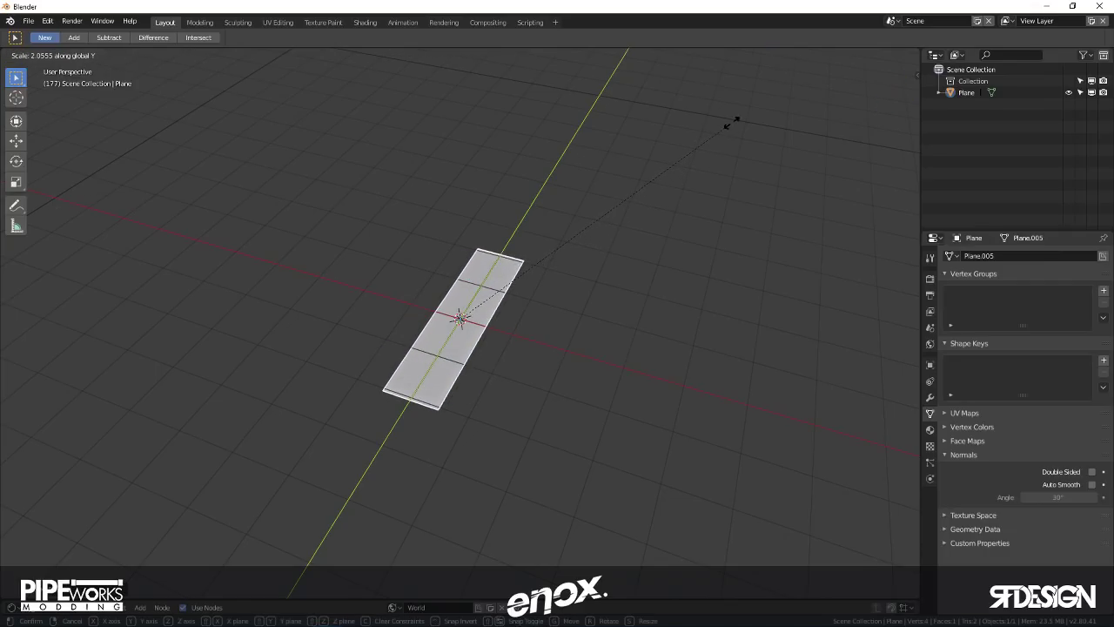
type("3")
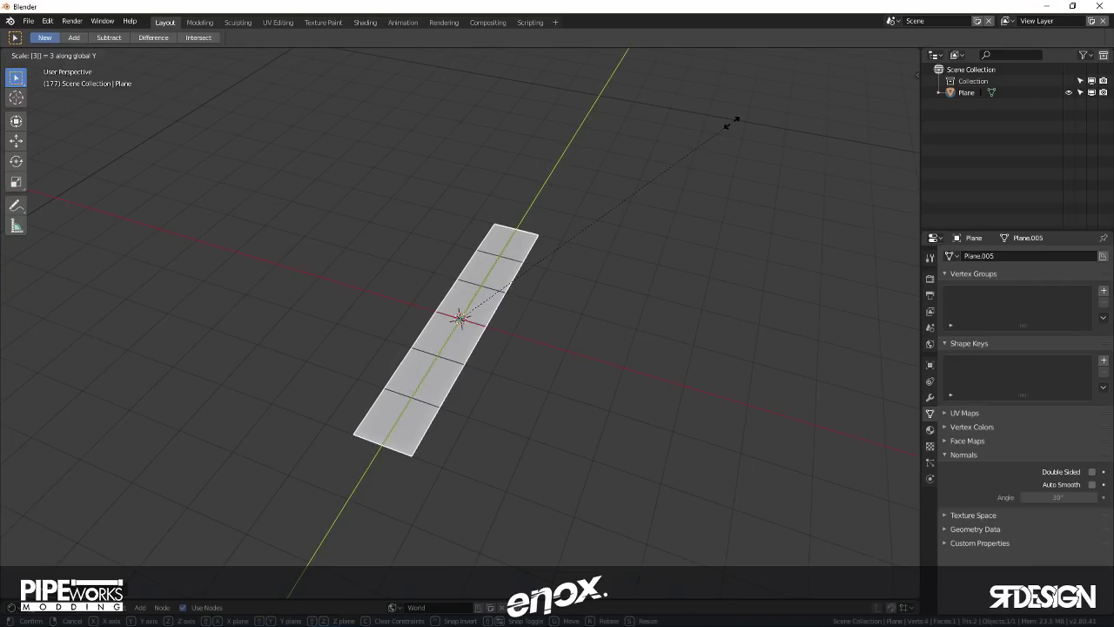
key("BackSpace")
type("2")
key("Return")
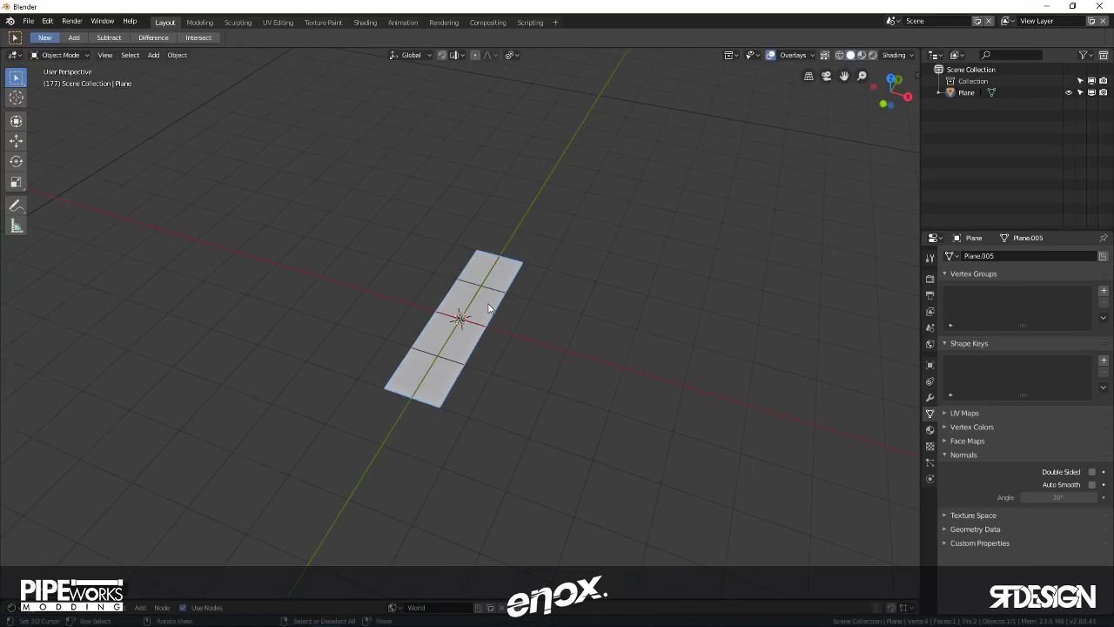
- View the strip side-on and bring up the Apply transforms menu
mouse_move(489, 308)
middle_mouse_down()
mouse_move(371, 287)
mouse_move(467, 319)
mouse_move(495, 316)
middle_mouse_up()
scroll(467, 319, "up", 3)
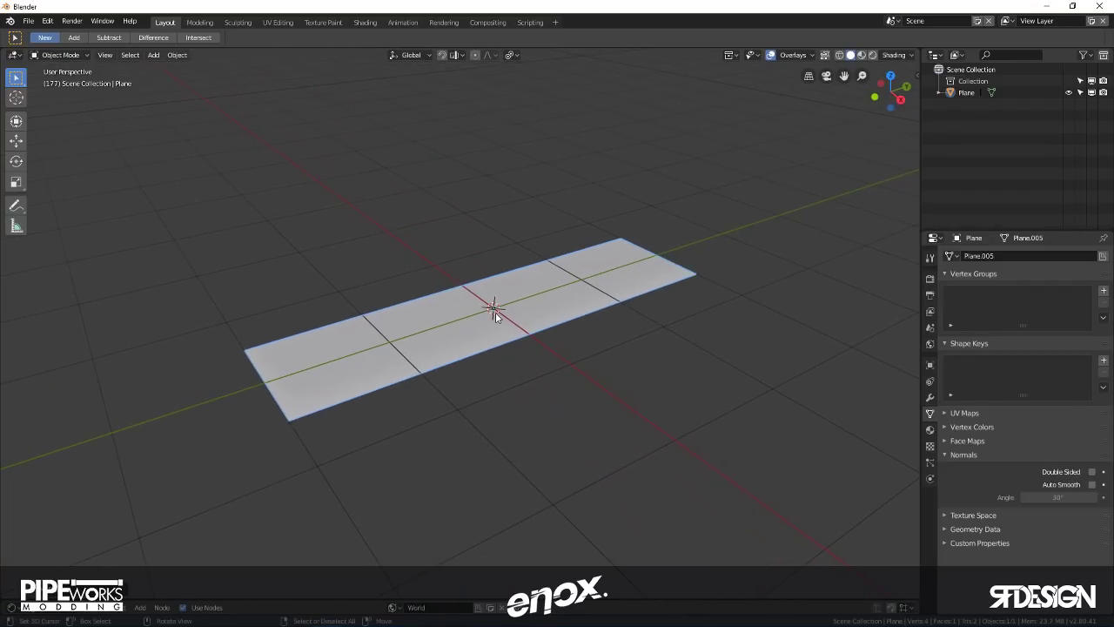
middle_click_drag(391, 285, 500, 289)
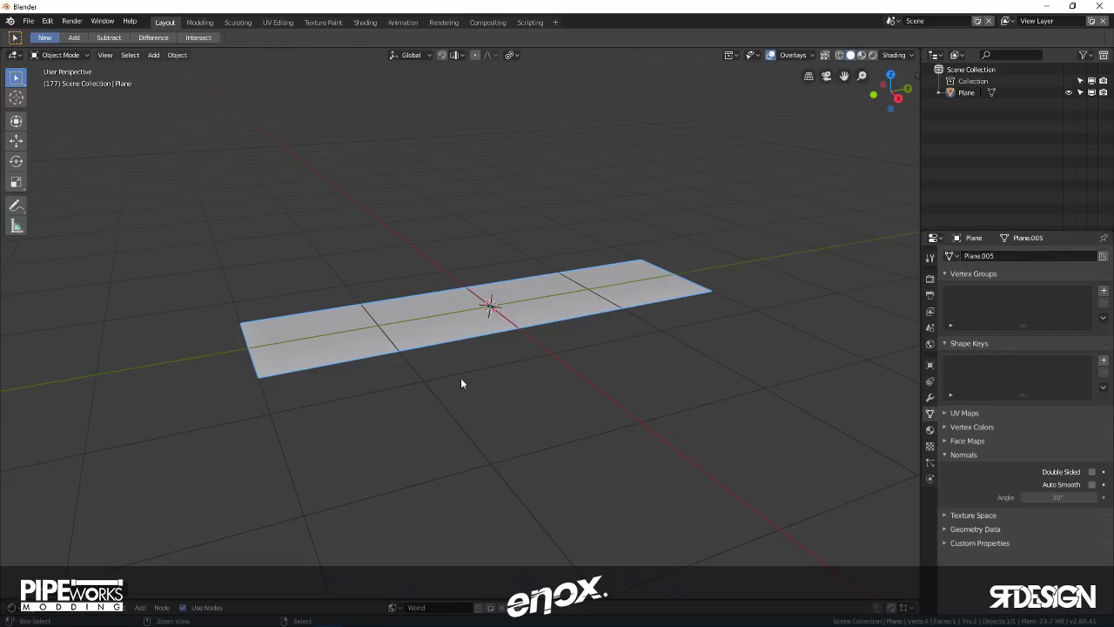
key("ctrl+a")
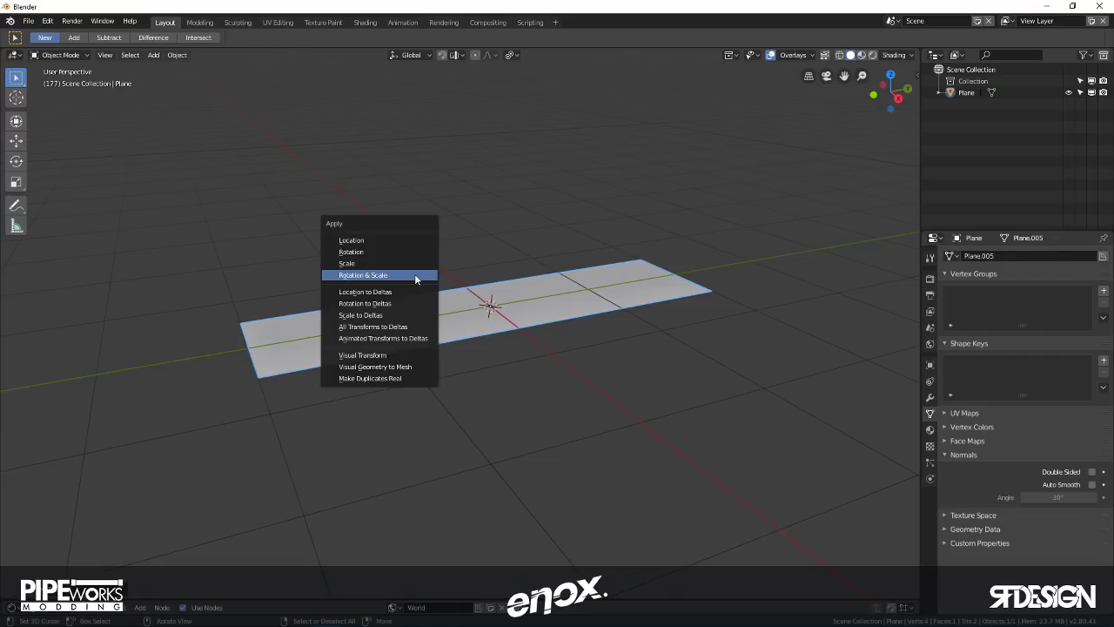
- Apply the strip's rotation and scale, then extrude it upward into a box
left_click(360, 274)
middle_click_drag(359, 274, 551, 287)
key("Tab")
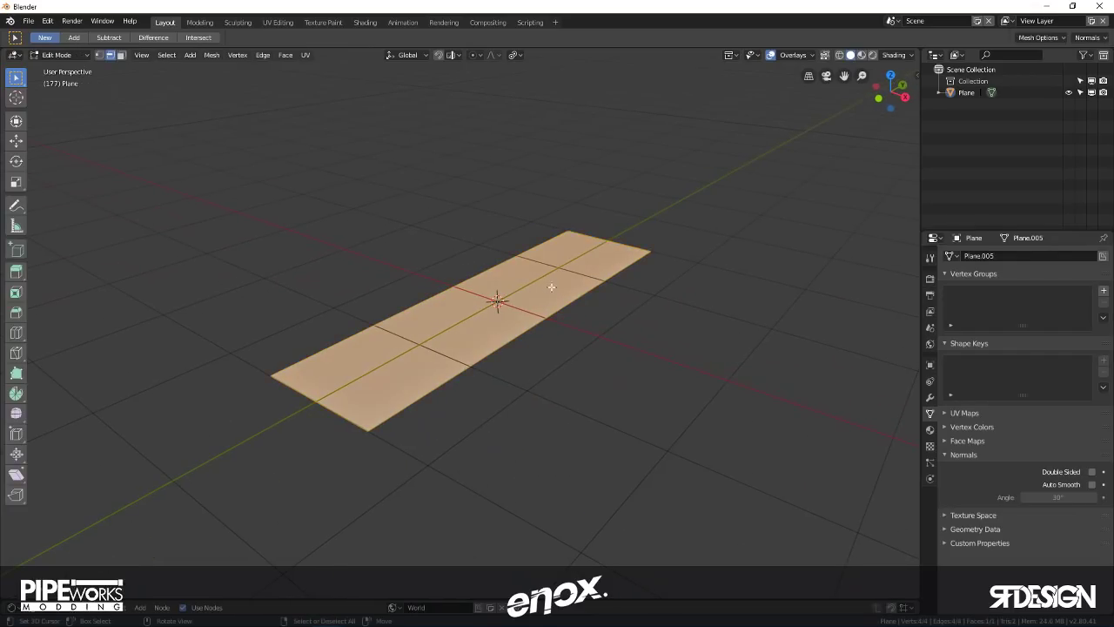
key("e")
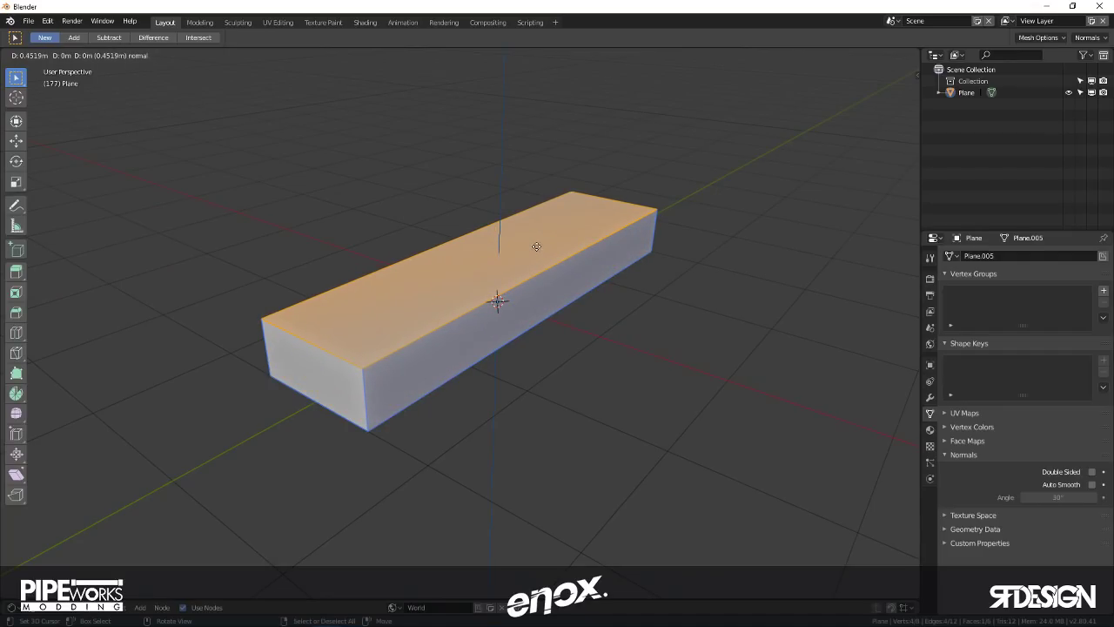
left_click(537, 247)
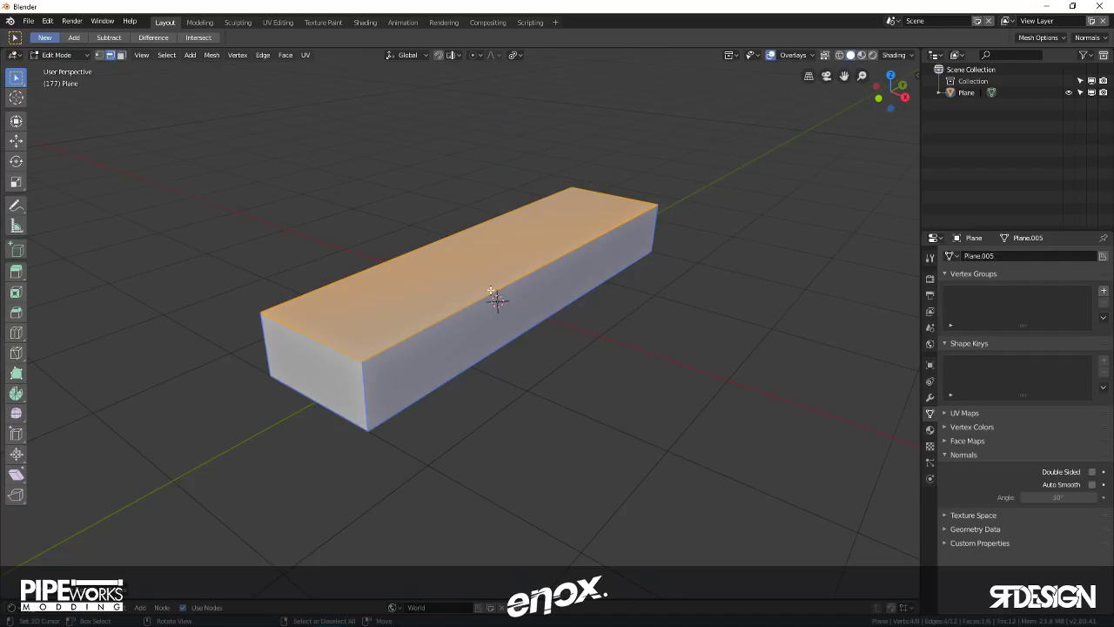
- Delete the box's bottom face and return to Object Mode
middle_click_drag(491, 291, 482, 255)
left_click(483, 256)
key("x")
left_click(431, 291)
middle_click_drag(431, 291, 624, 310)
scroll(540, 274, "down", 3)
key("Tab")
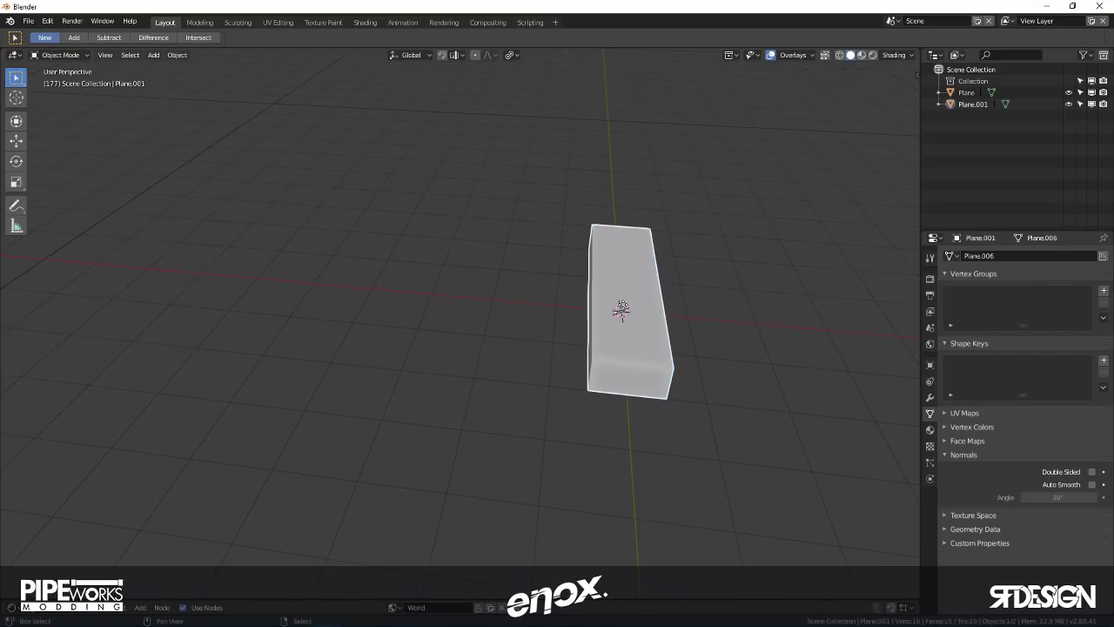
- Place a duplicate box about 3 m along negative X, then select the right-hand box
key("shift+d")
key("x")
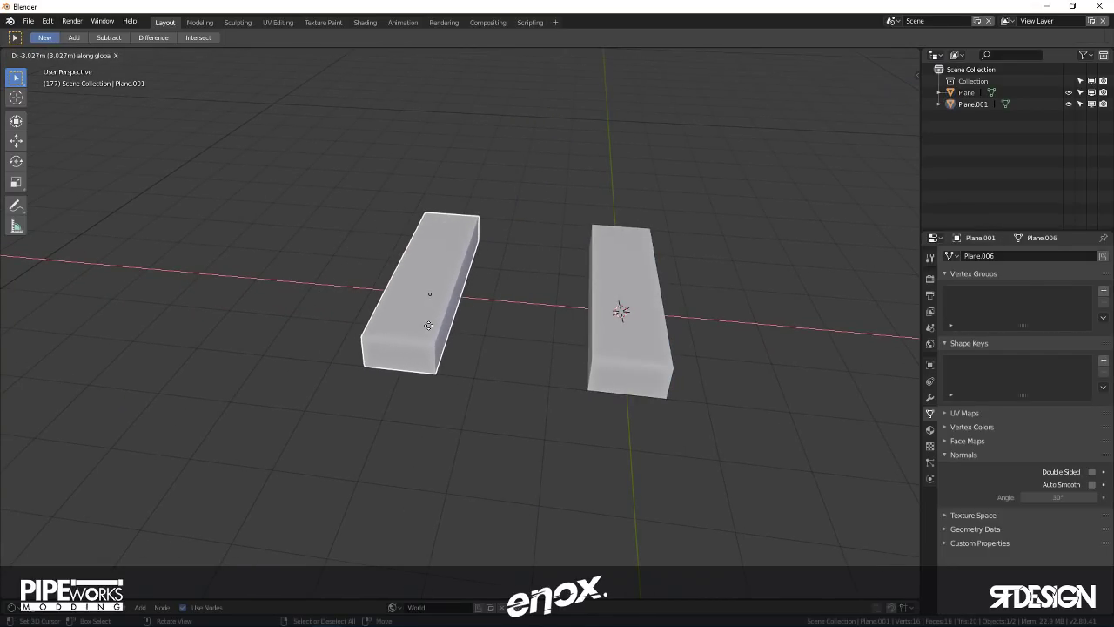
left_click(428, 324)
middle_click_drag(719, 328, 411, 347)
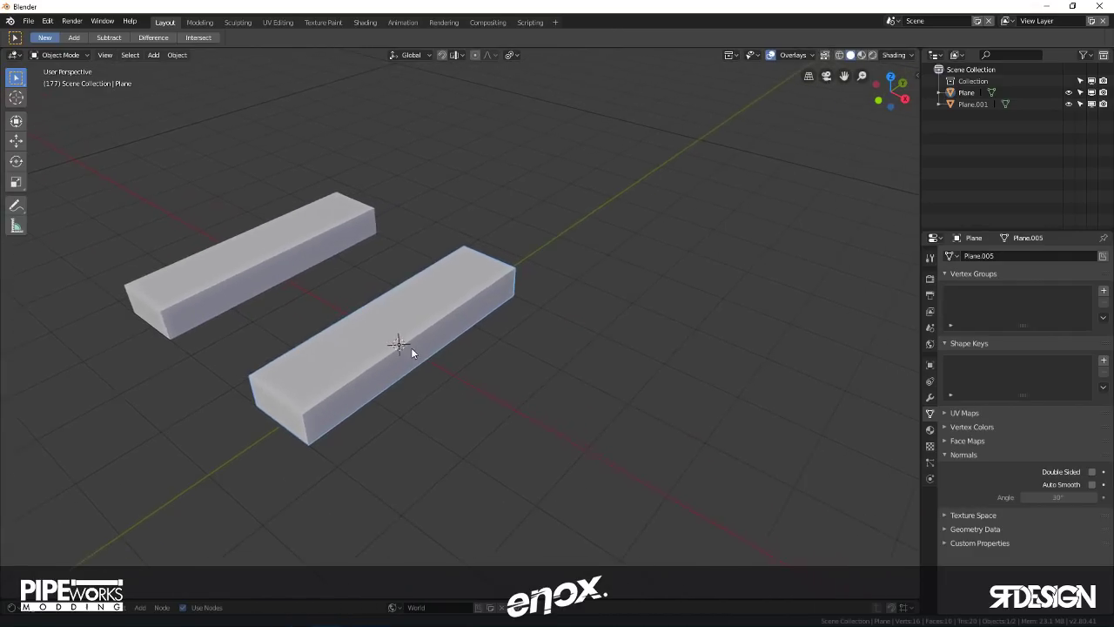
left_click(407, 334)
scroll(405, 332, "up", 3)
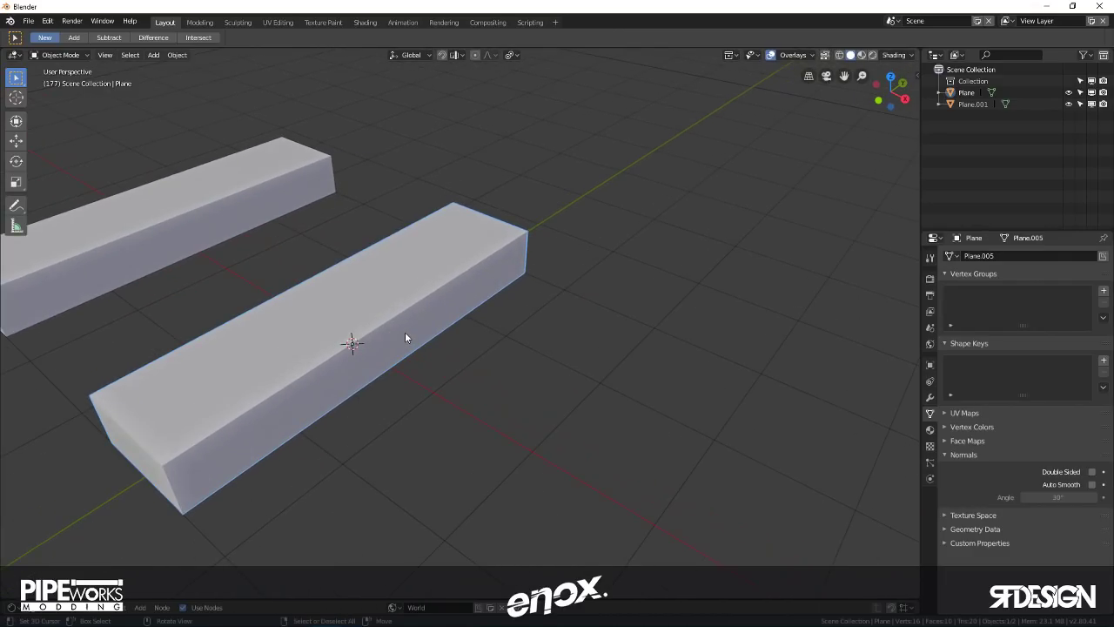
middle_click_drag(386, 321, 504, 314)
scroll(572, 323, "up", 2)
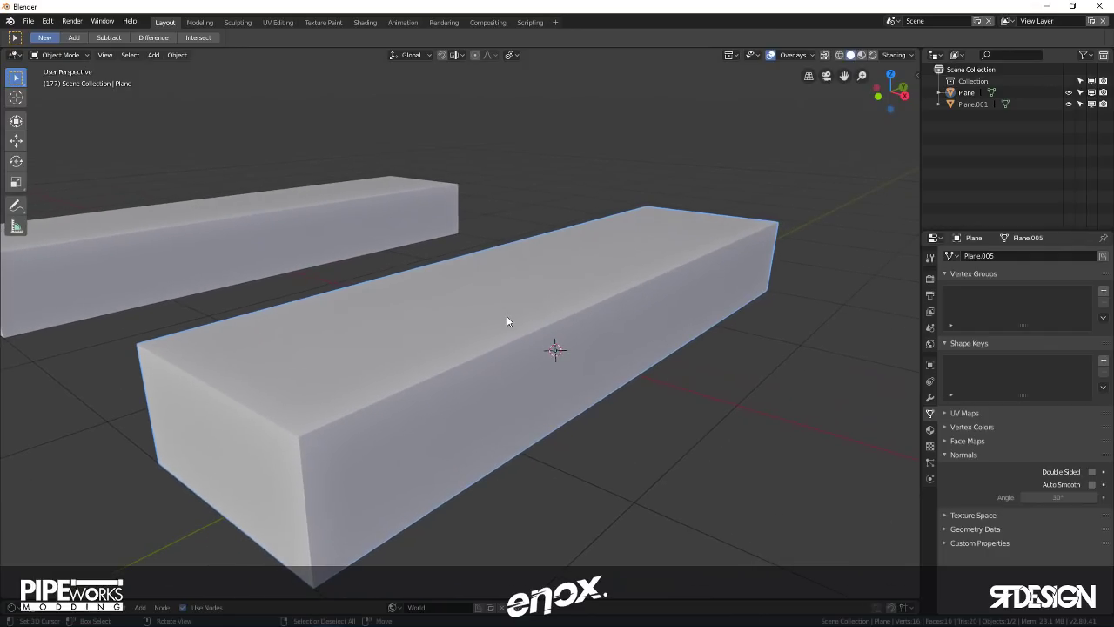
middle_click_drag(453, 301, 404, 309)
scroll(404, 310, "down", 3)
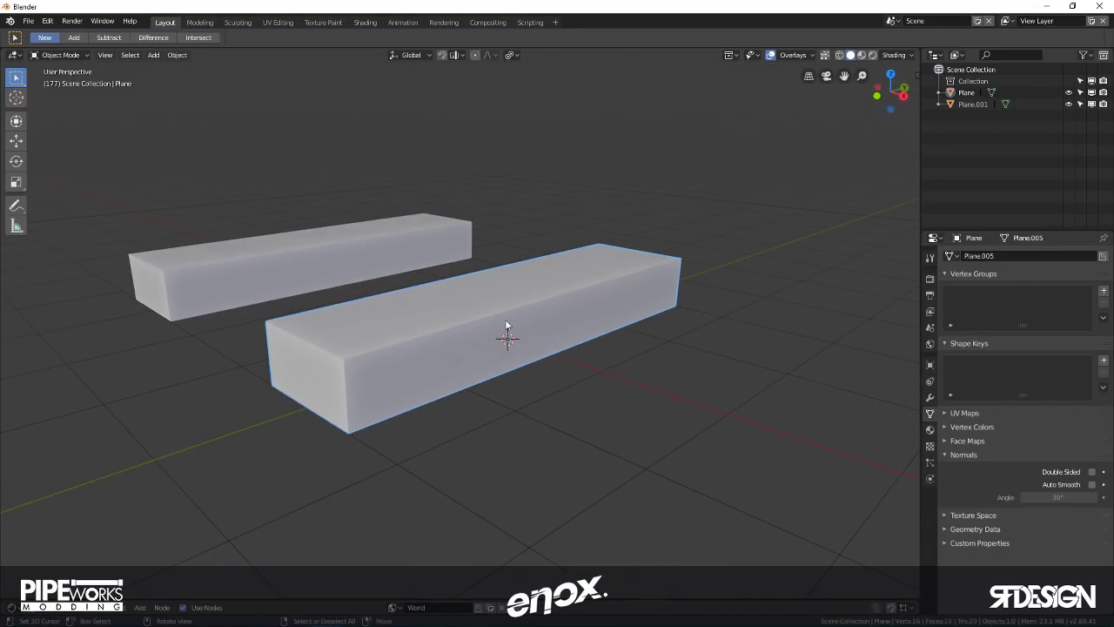
scroll(467, 348, "up", 4)
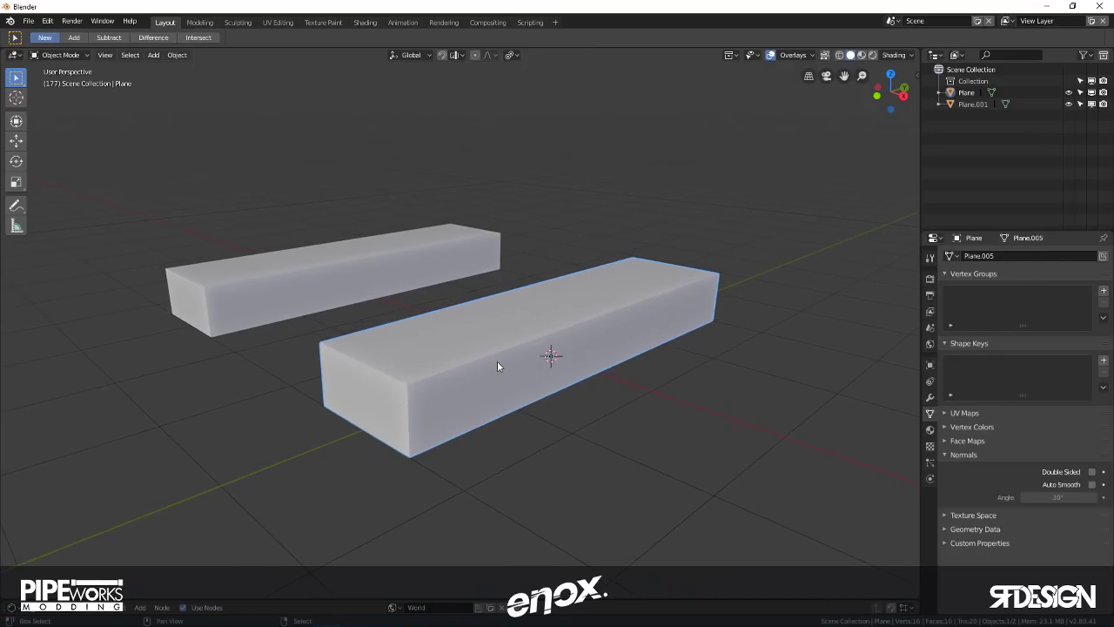
scroll(512, 376, "down", 2)
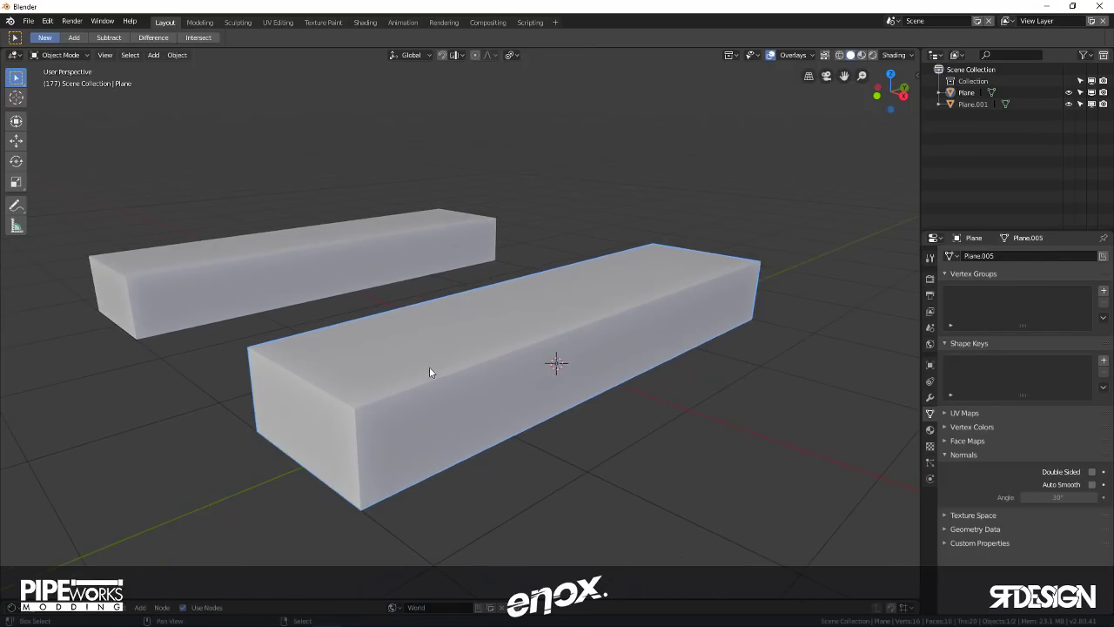
middle_click_drag(515, 365, 553, 360)
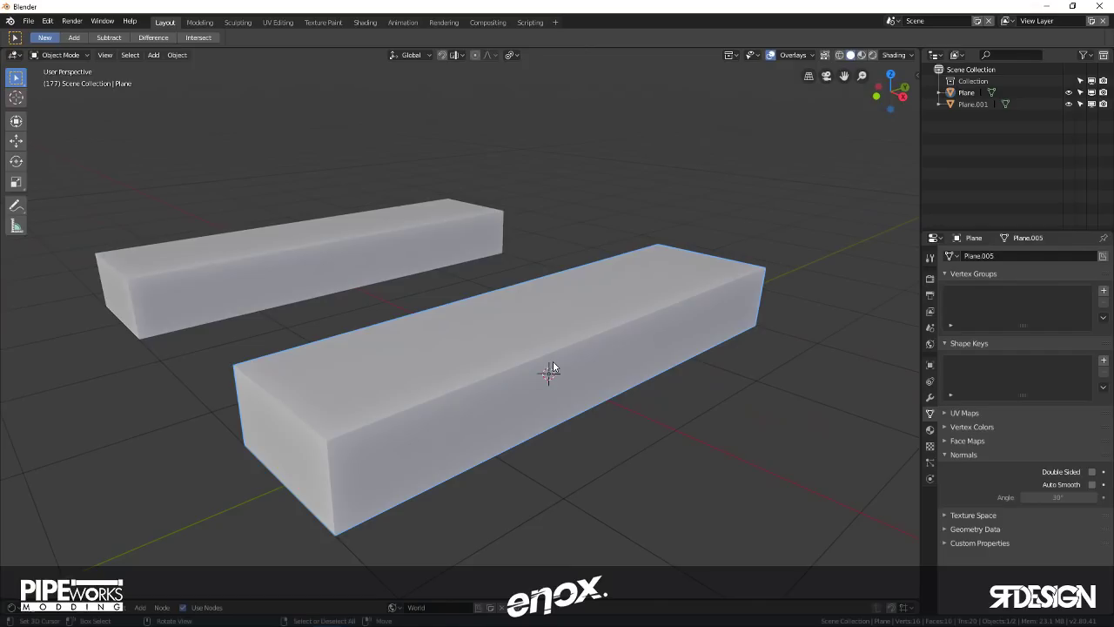
- In Edit Mode, switch to edge select and pick the box's long top edge
key("Tab")
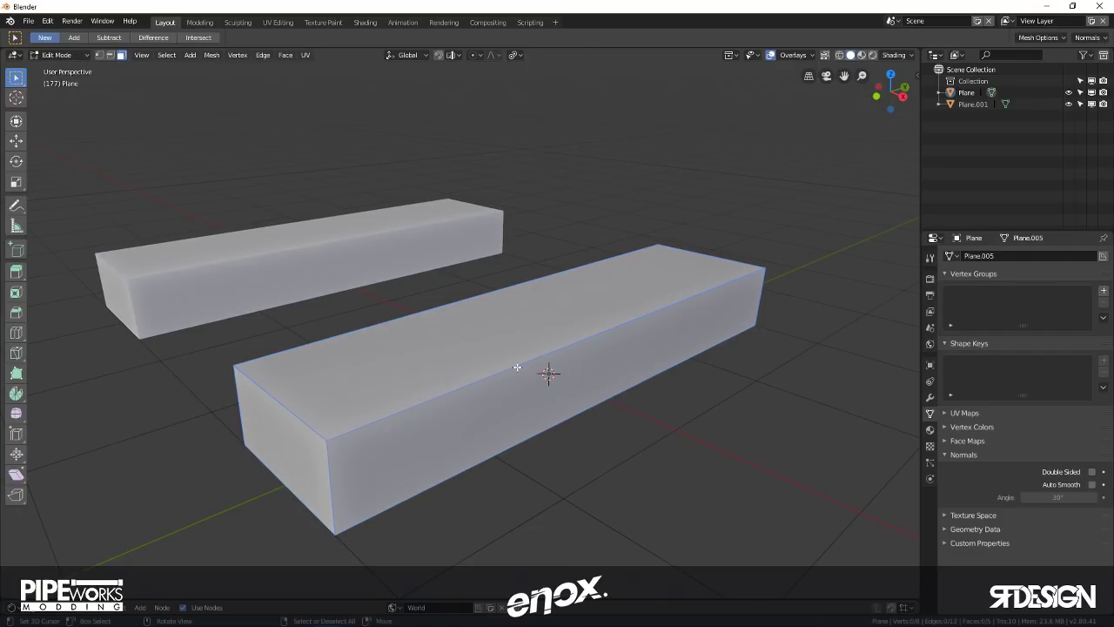
left_click(517, 367)
key("2")
left_click(517, 368)
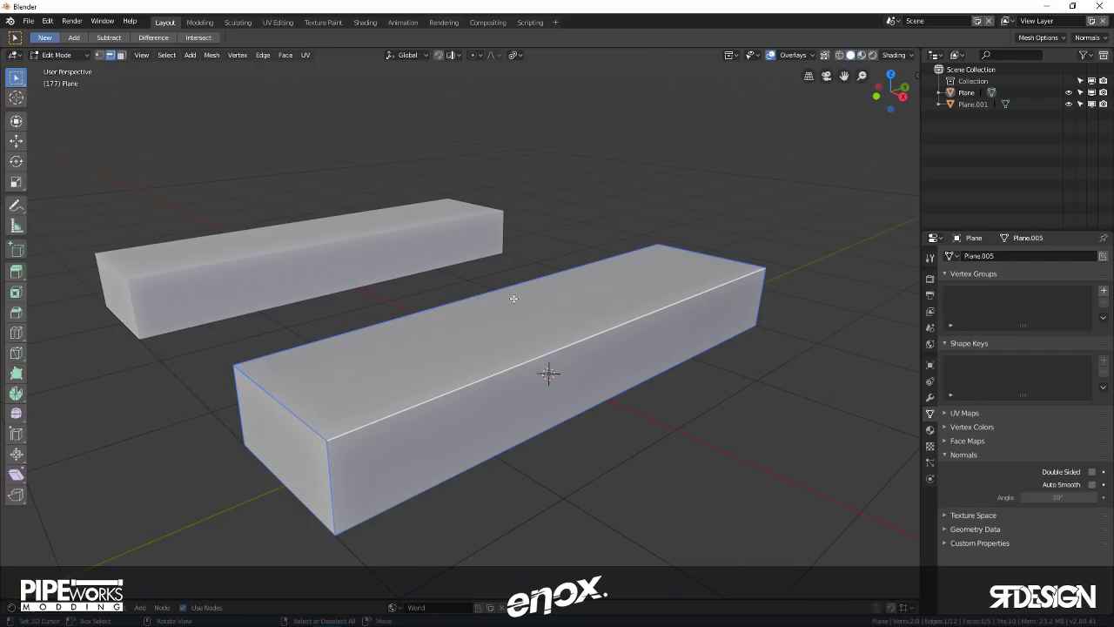
left_click(476, 298, "shift")
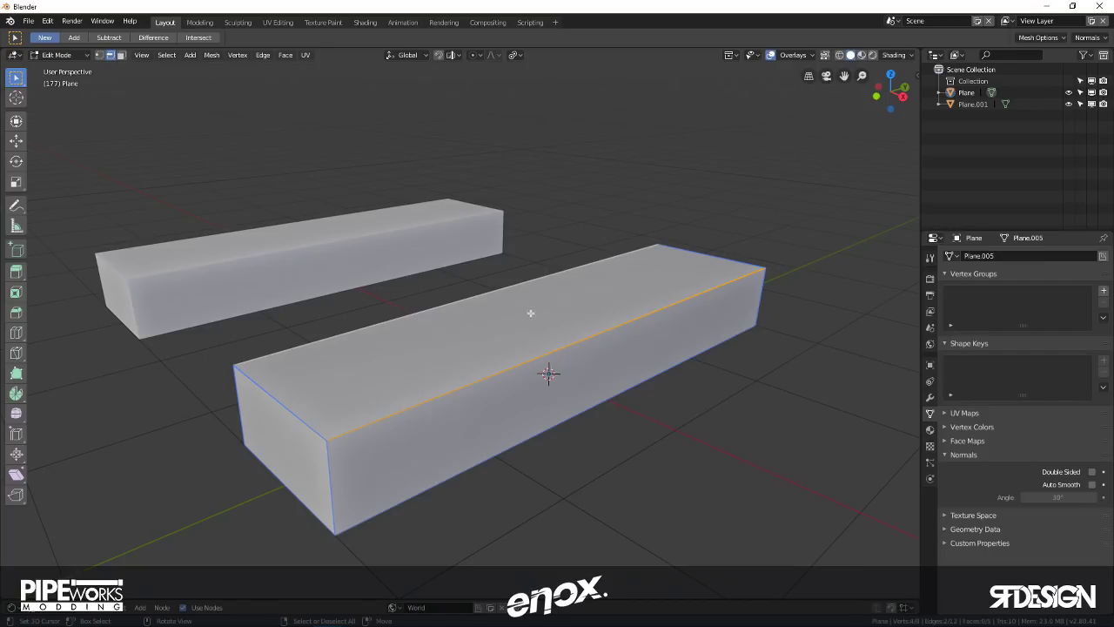
- Separate the selected edges into the new object Plane.002 and return to Object Mode
middle_click_drag(572, 319, 424, 326)
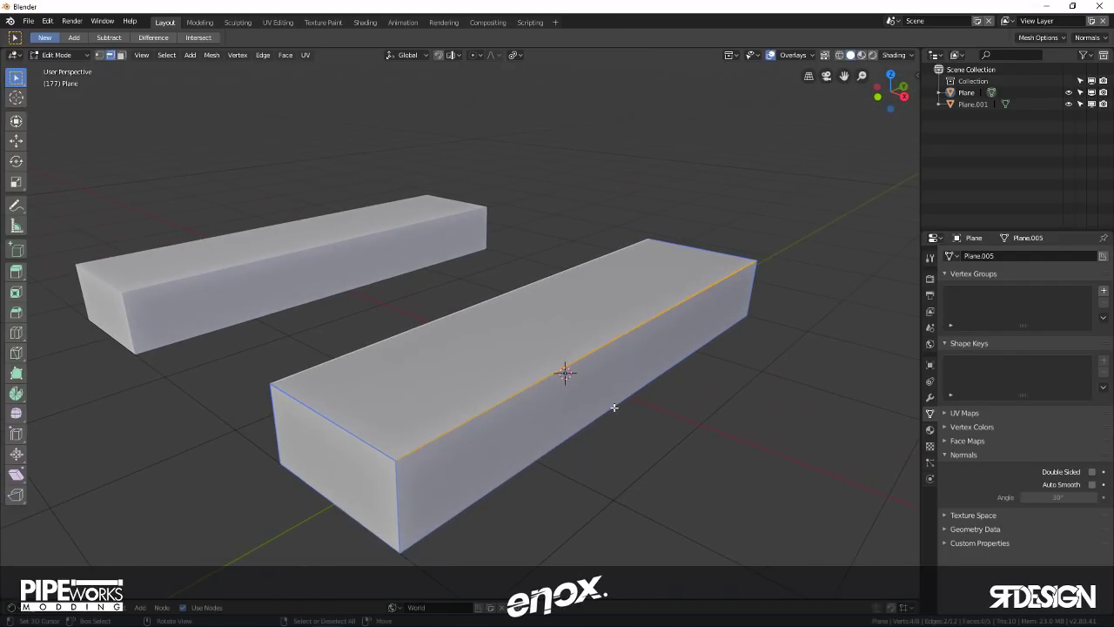
key("shift")
key("shift+d")
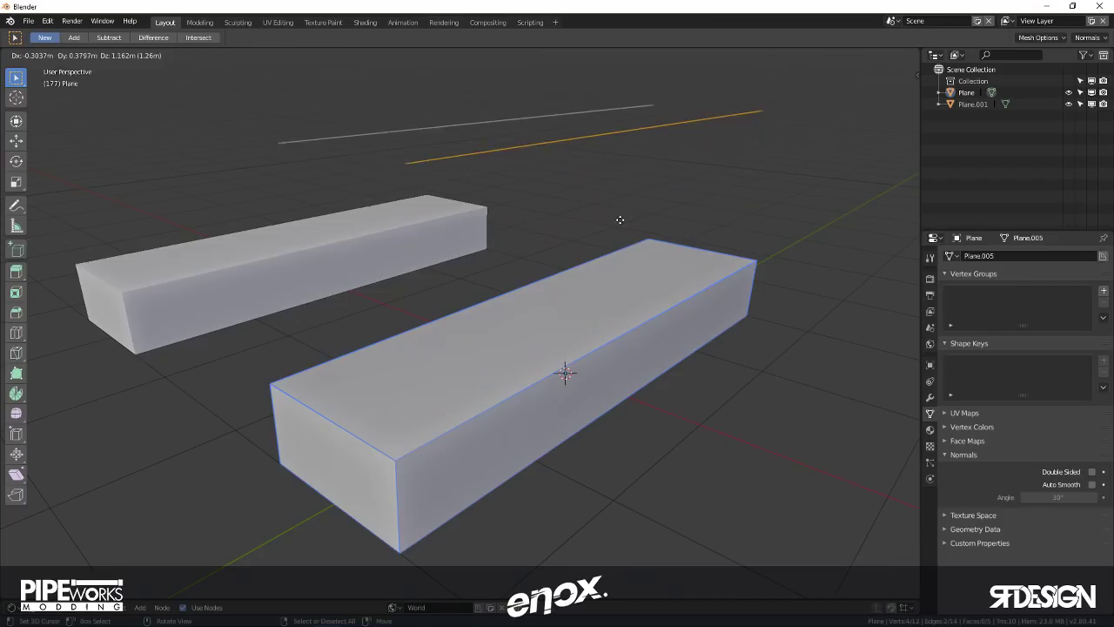
right_click(606, 179)
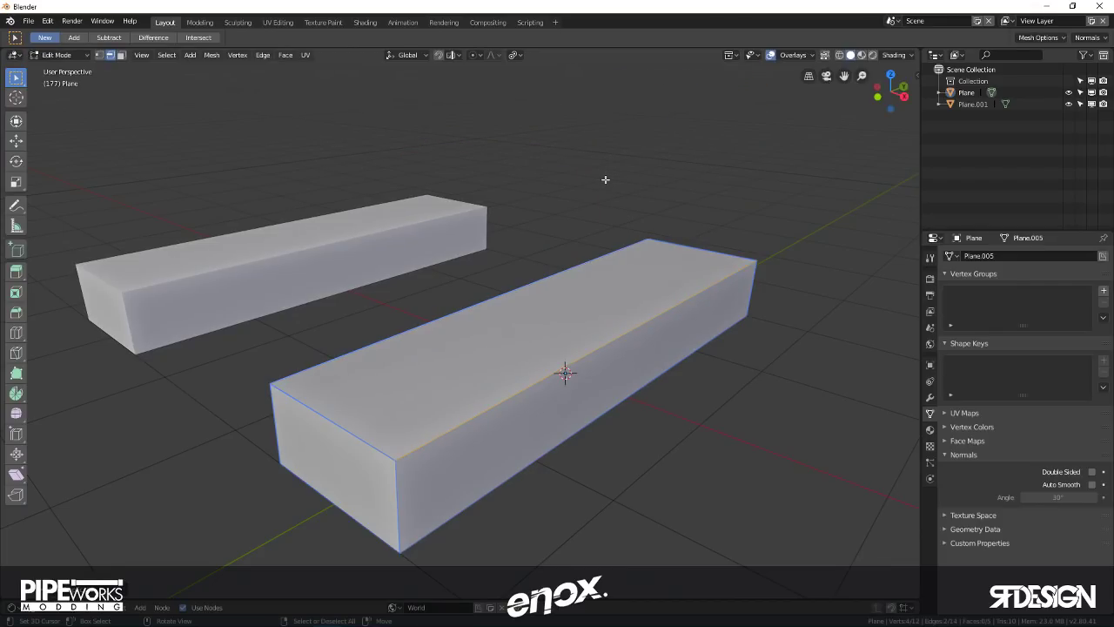
mouse_move(489, 201)
middle_mouse_down()
mouse_move(598, 204)
mouse_move(473, 201)
middle_mouse_up()
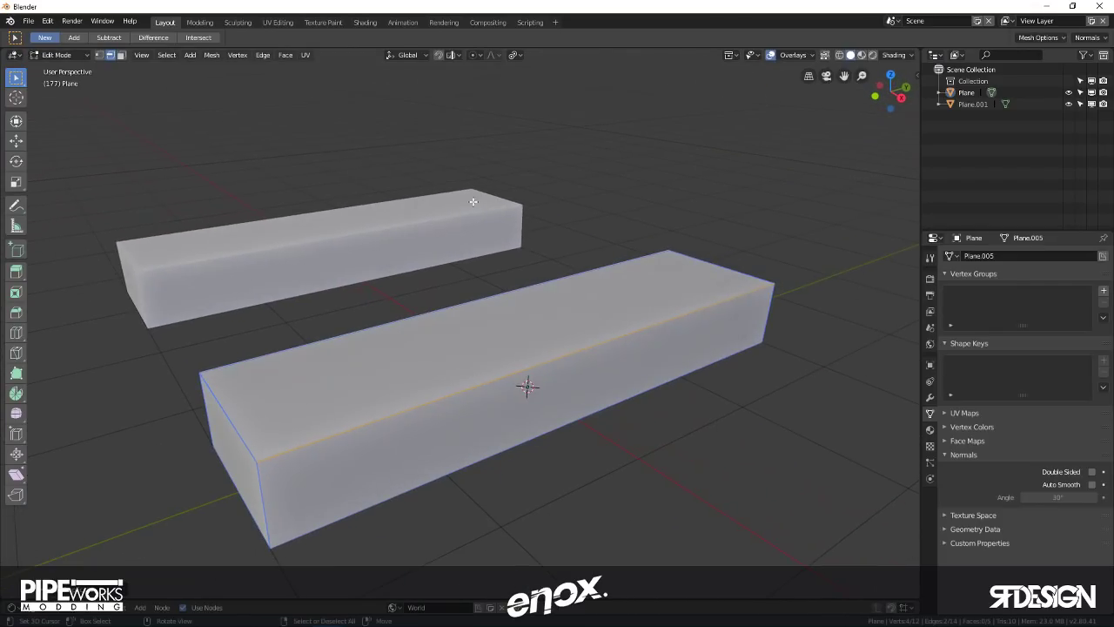
key("p")
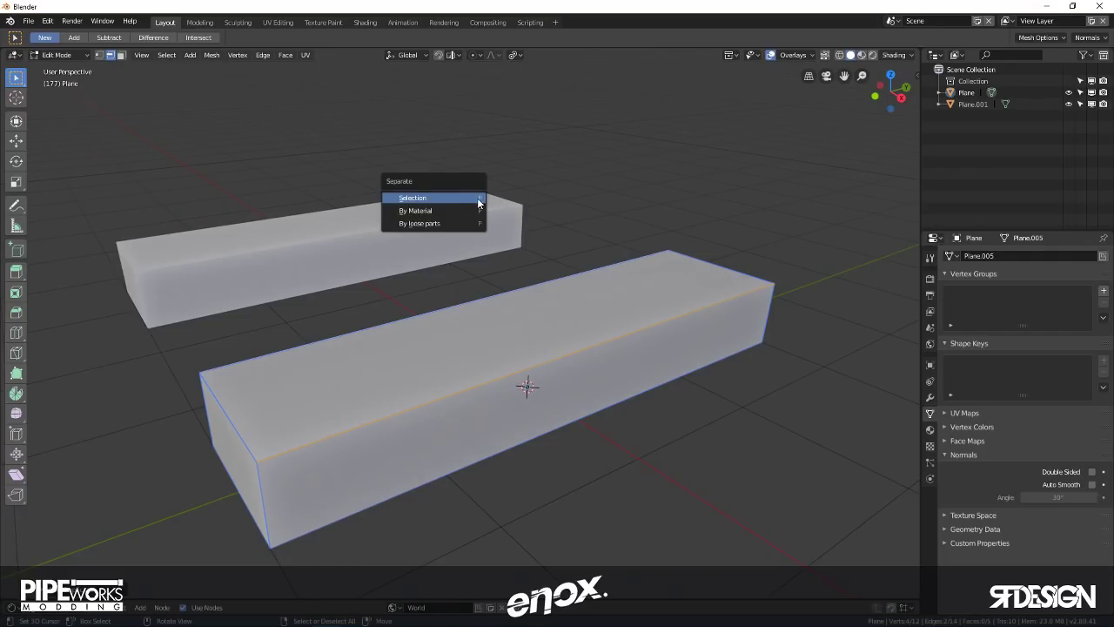
left_click(413, 198)
key("Tab")
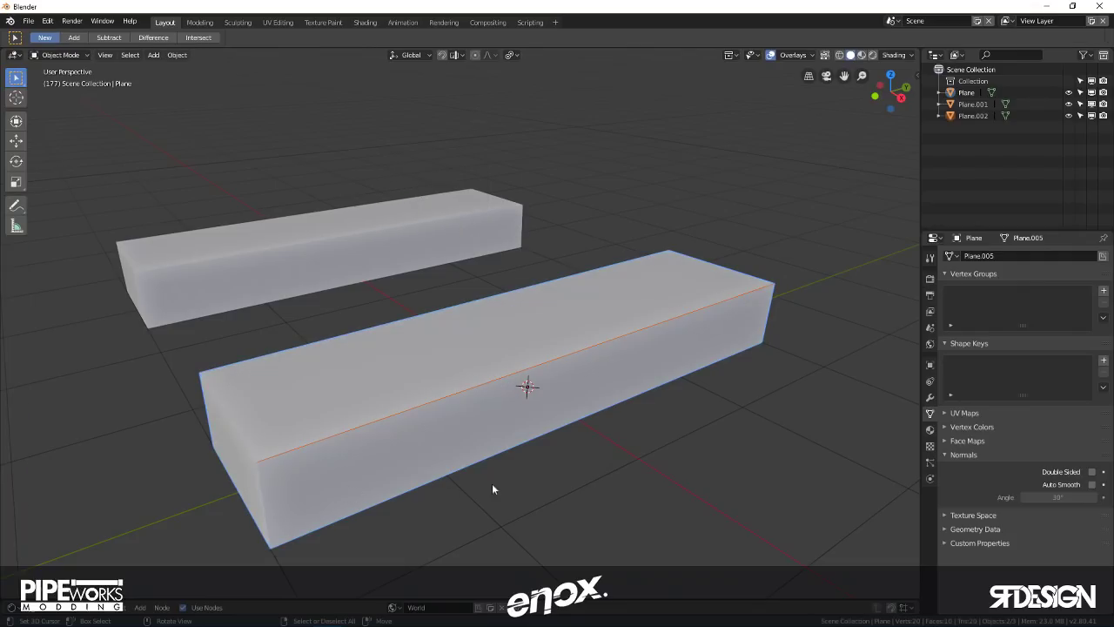
- Make Plane.002 active and convert it to a curve from mesh
left_click(474, 393)
key("g")
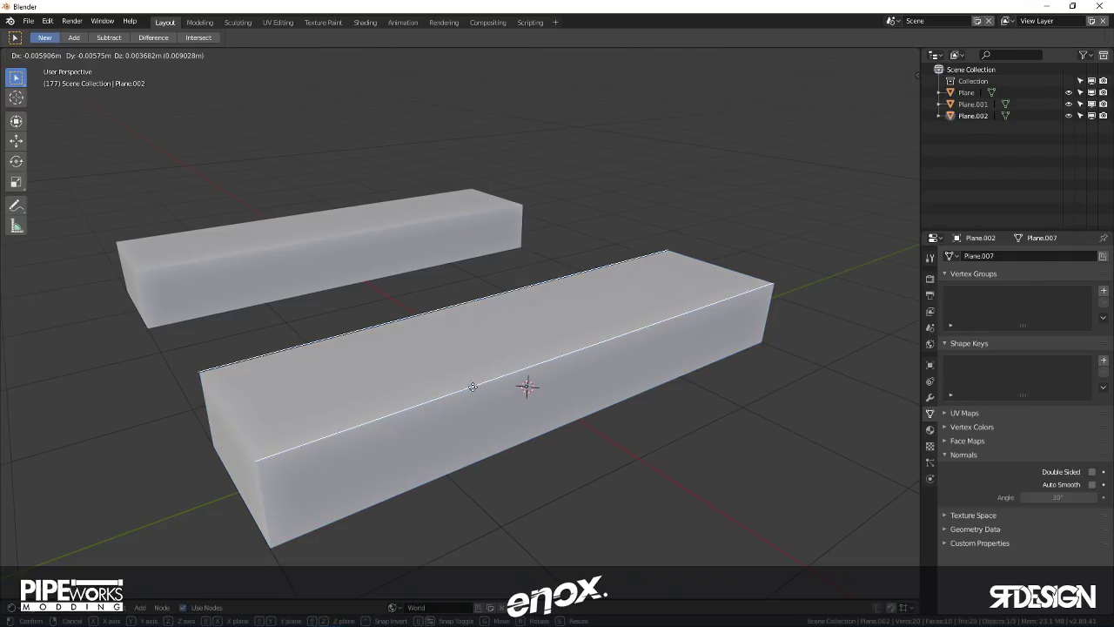
left_click(465, 309)
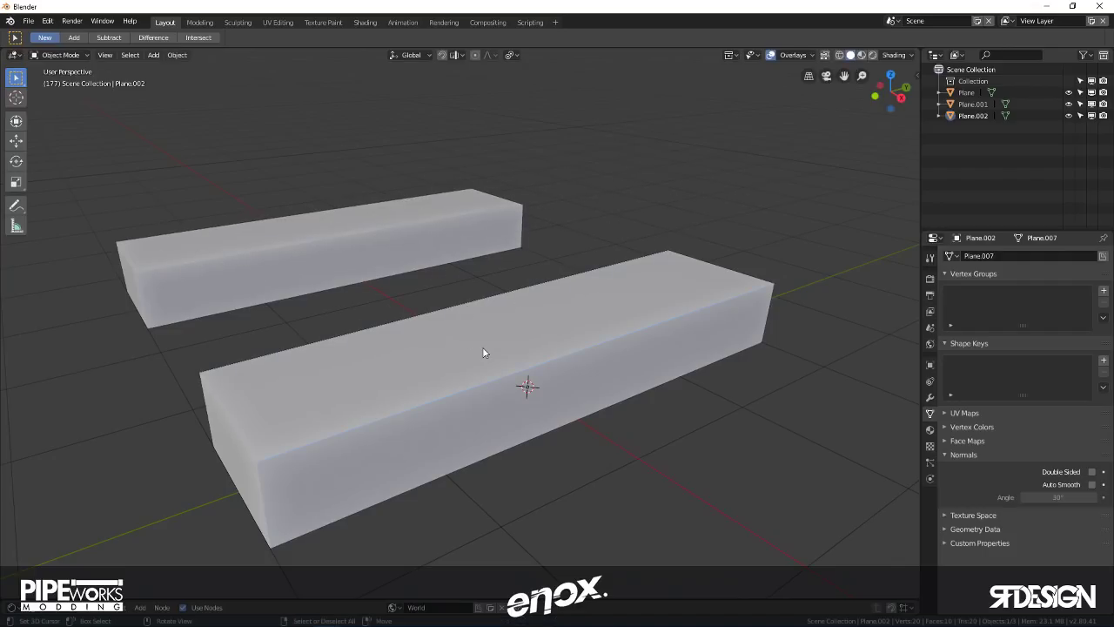
middle_click_drag(345, 374, 173, 78)
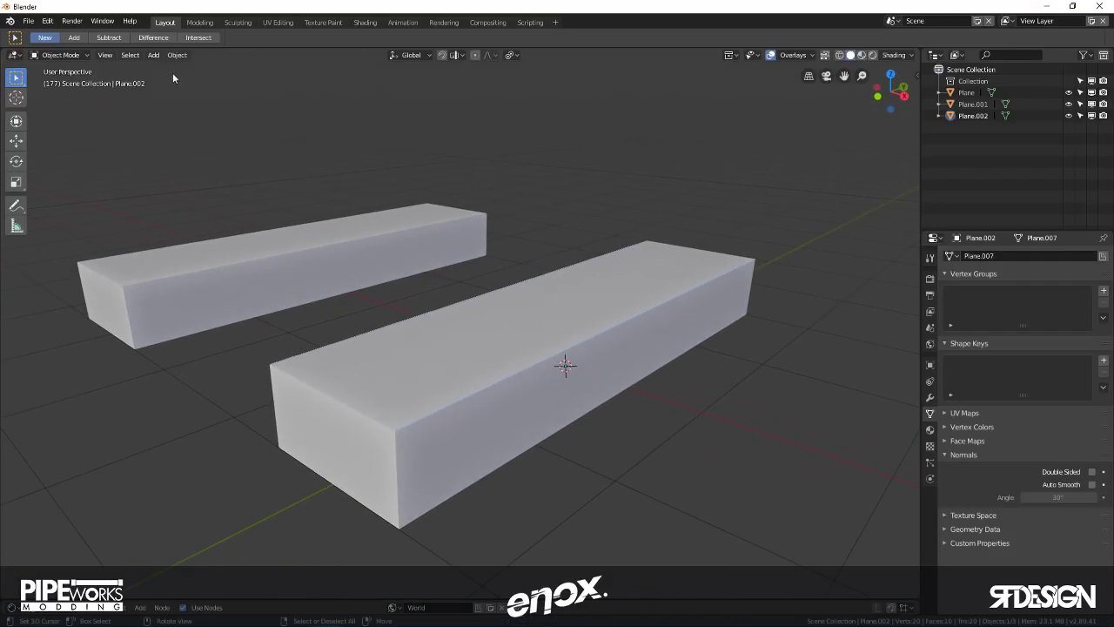
left_click(176, 56)
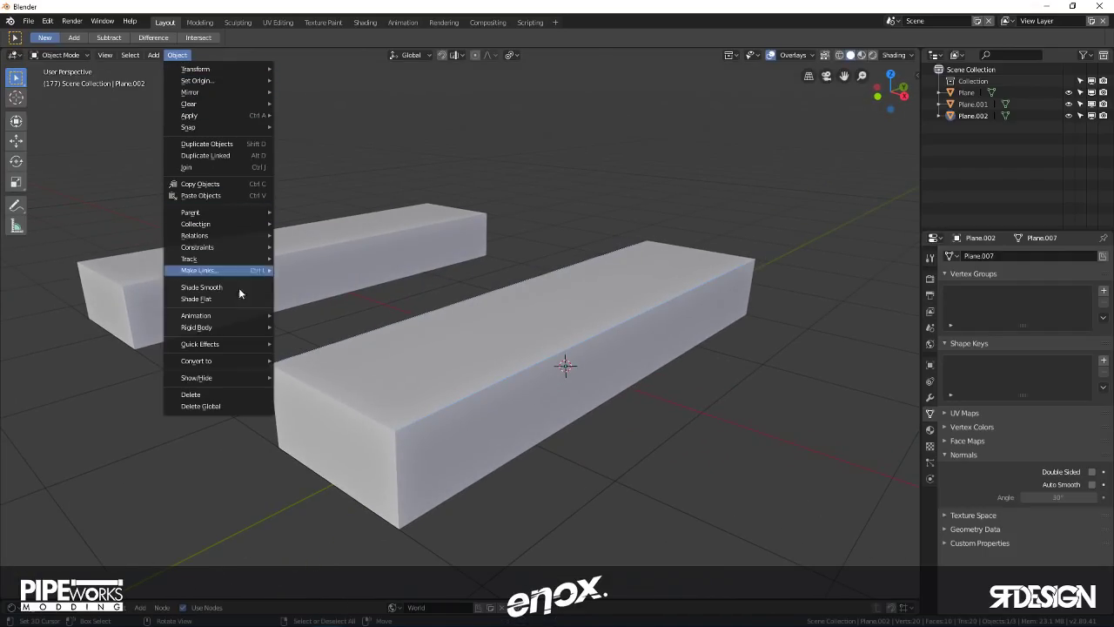
mouse_move(226, 363)
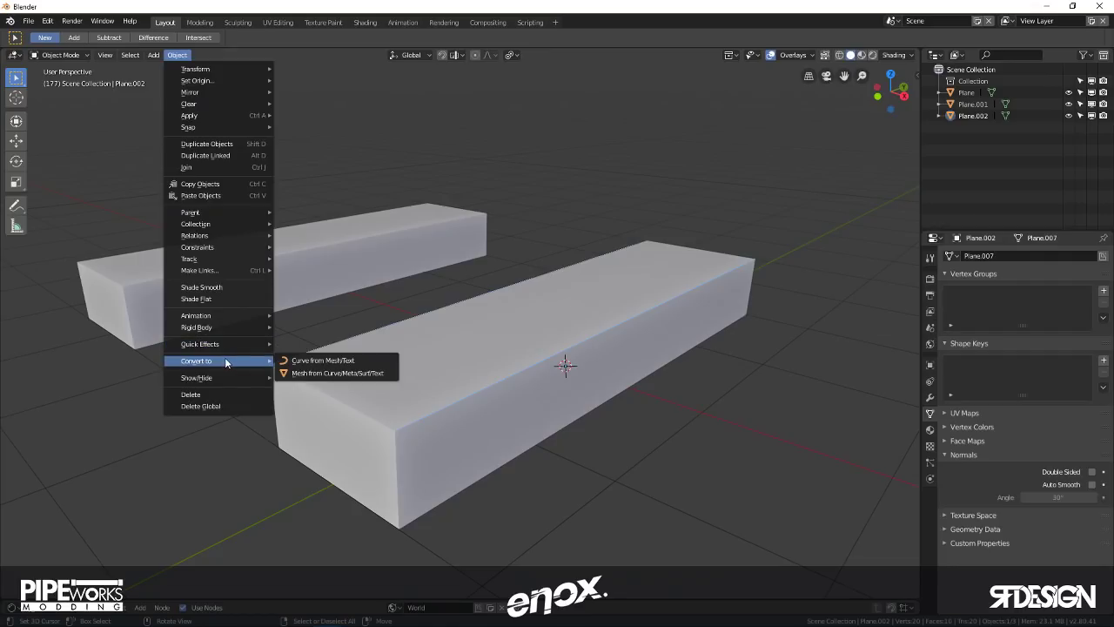
left_click(340, 363)
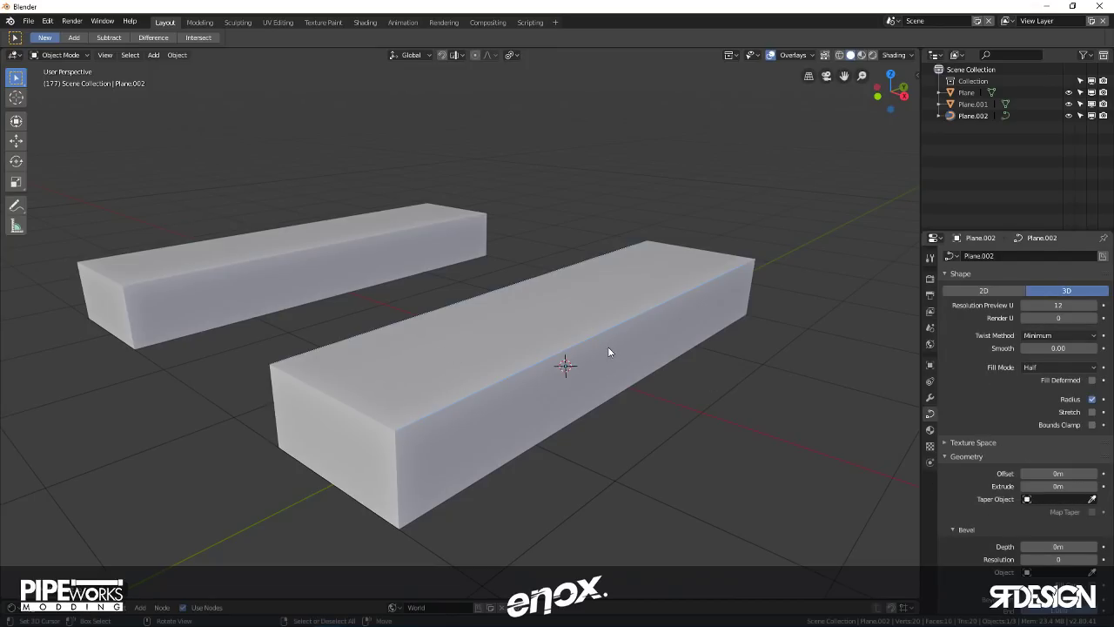
middle_click_drag(608, 349, 633, 339)
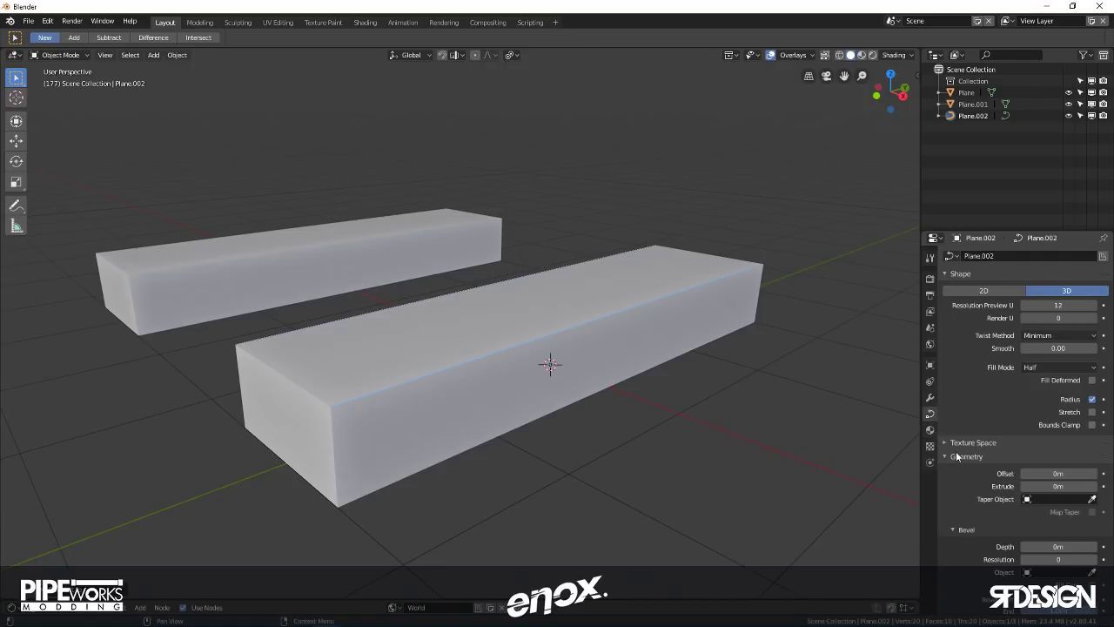
- Set the curve's Fill Mode to Full
left_click(1045, 366)
left_click(1044, 306)
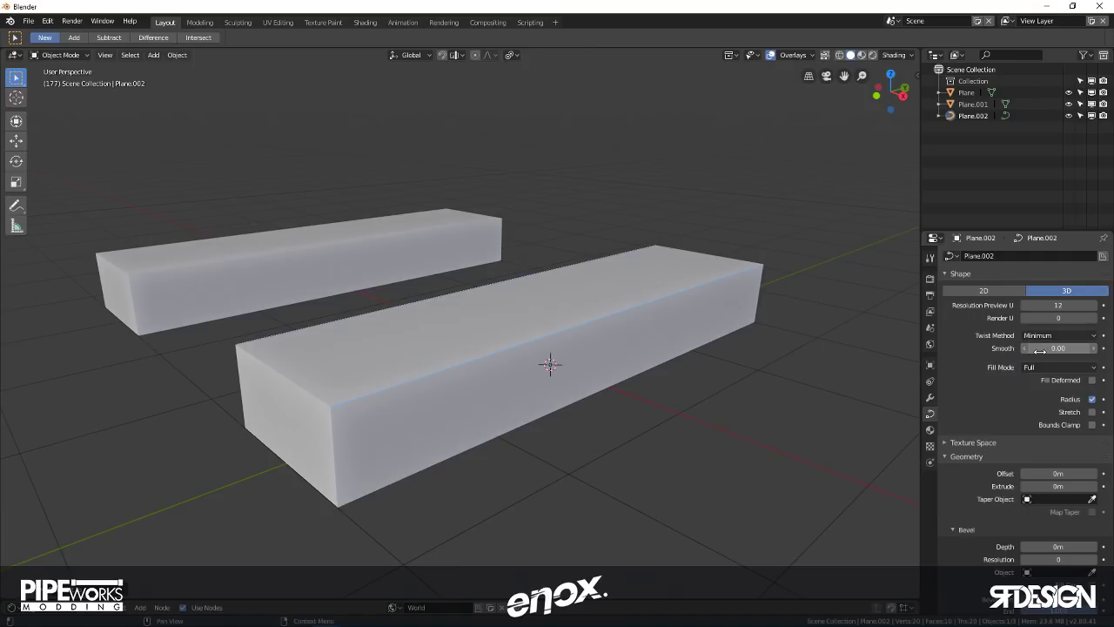
scroll(1027, 350, "down", 3)
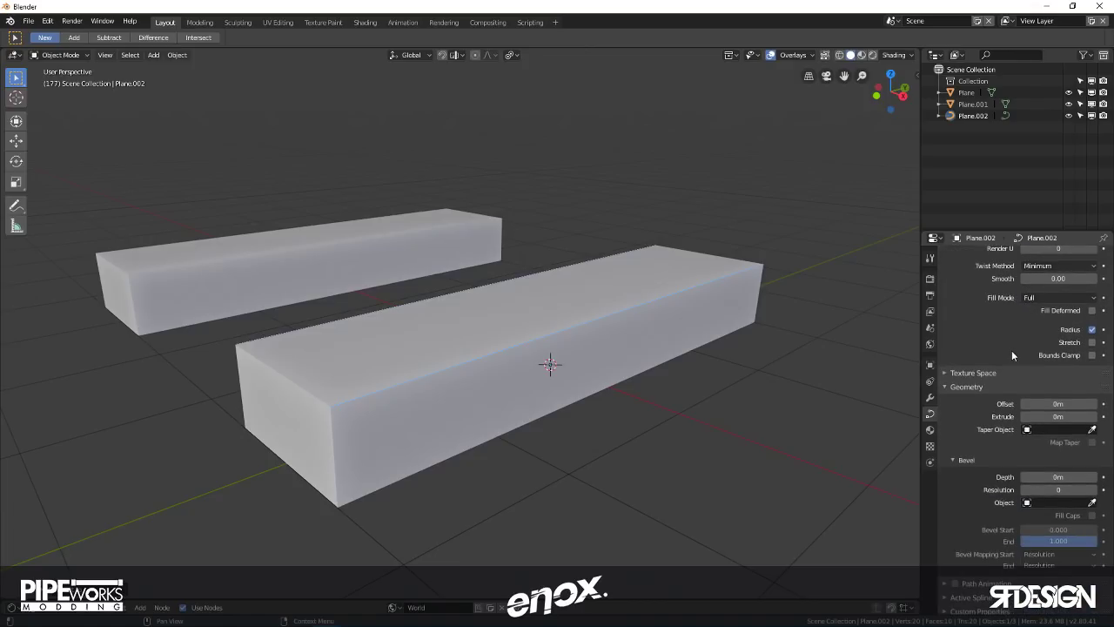
scroll(990, 366, "down", 3)
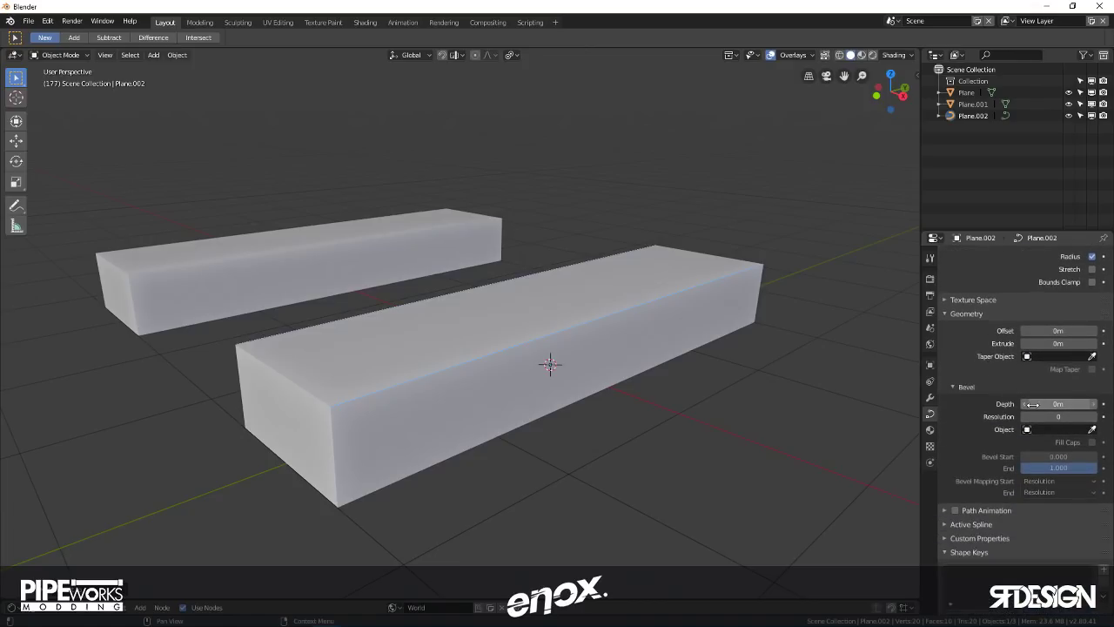
- Give the curve a 0.03 m bevel depth with bevel resolution 1
left_click(966, 313)
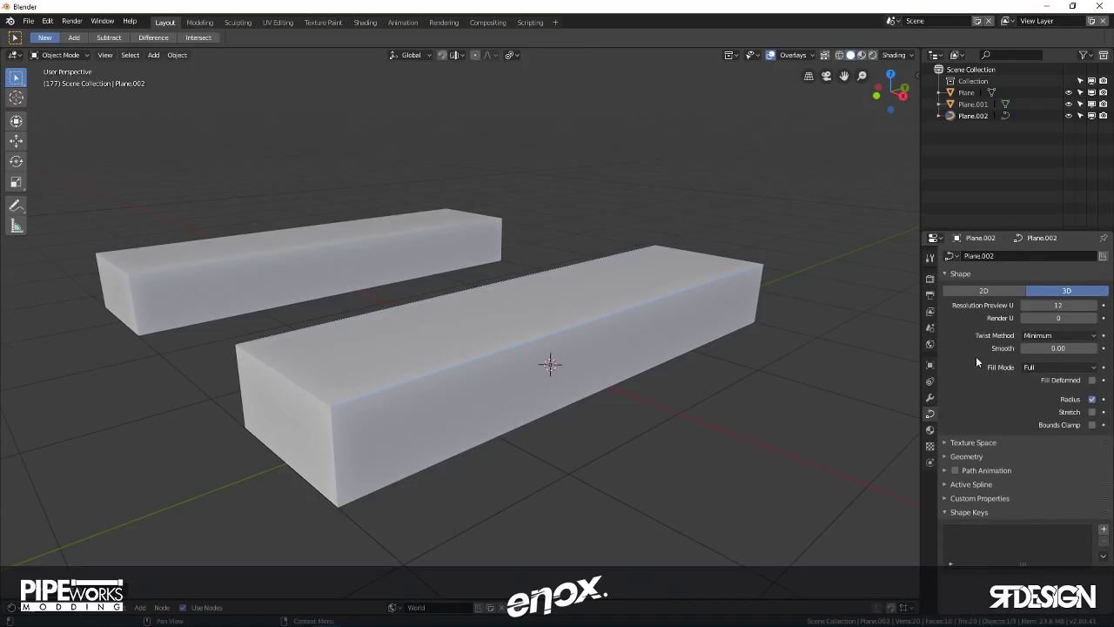
left_click(972, 456)
scroll(973, 454, "down", 4)
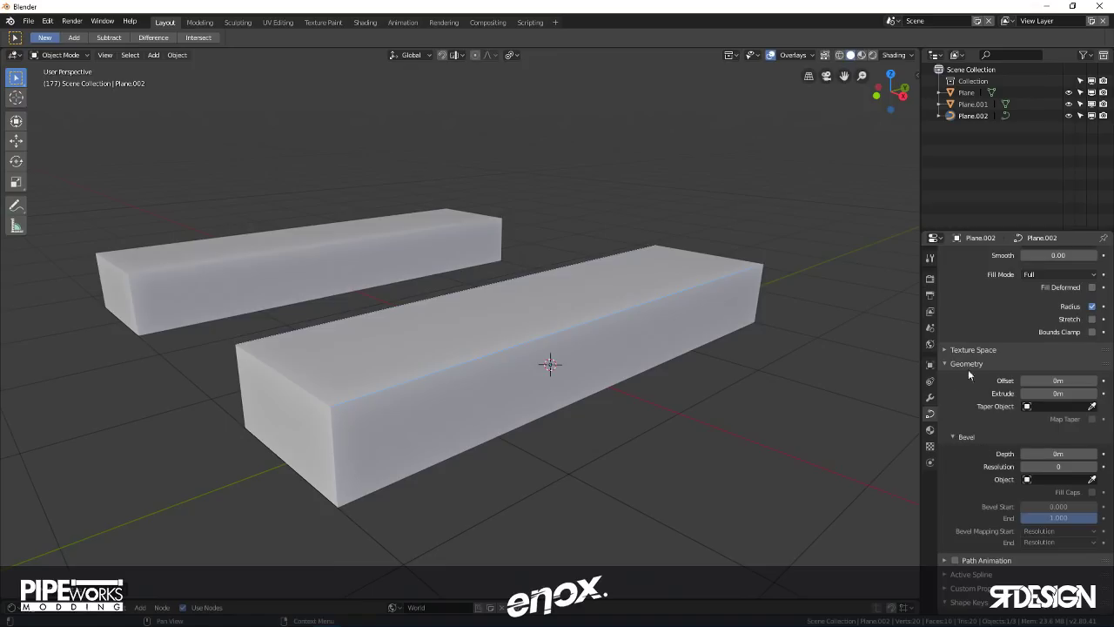
scroll(983, 366, "down", 2)
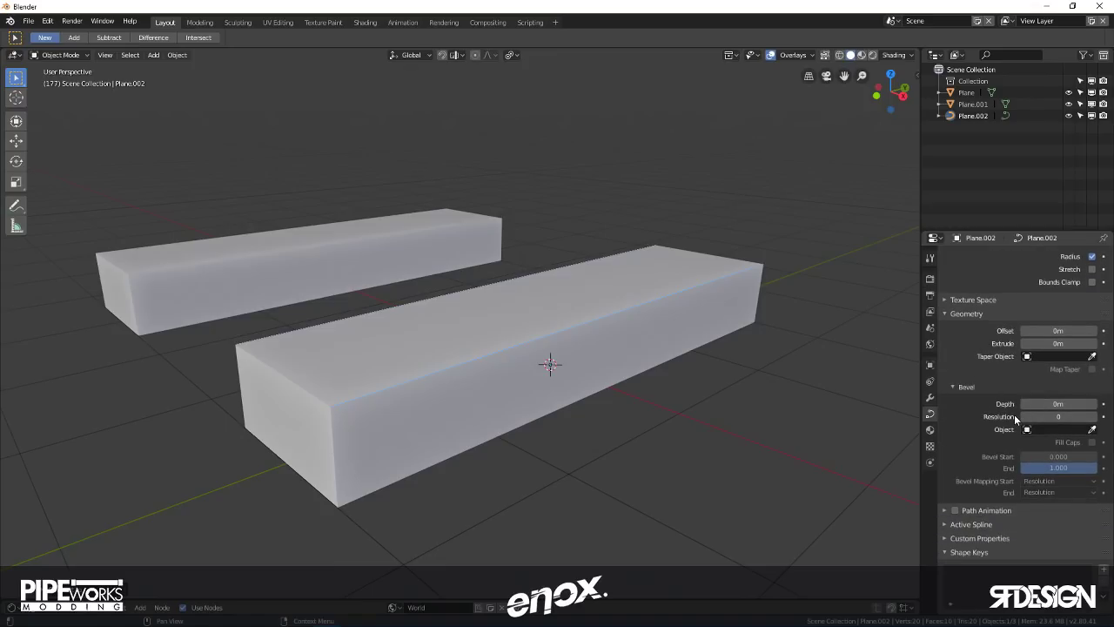
left_click(1094, 404)
left_click(1094, 404)
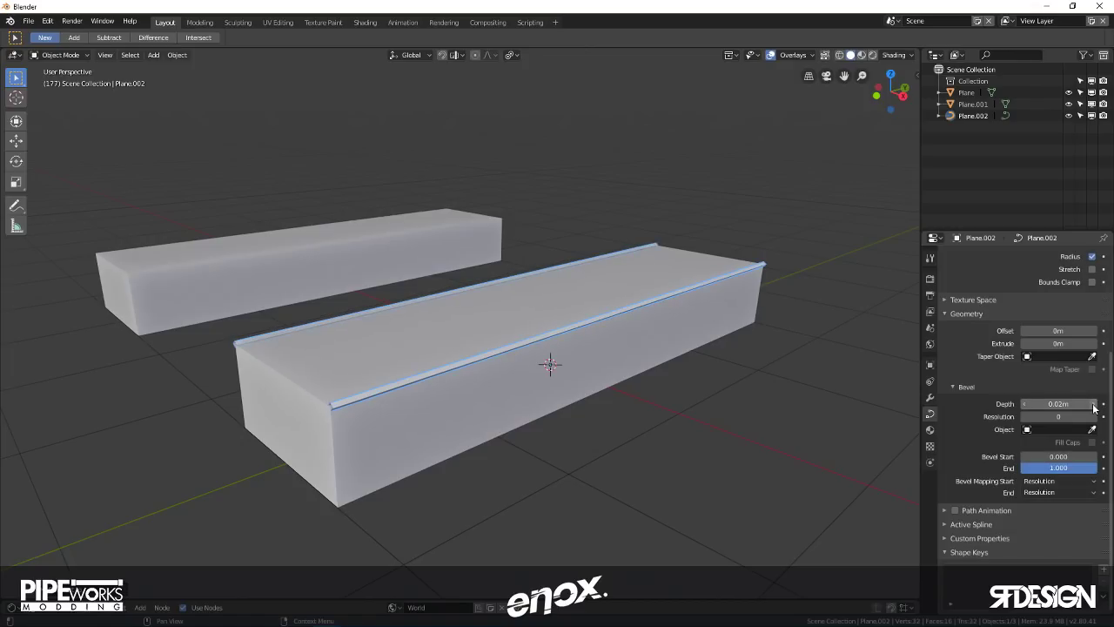
left_click(1095, 404)
middle_click_drag(783, 296, 691, 271)
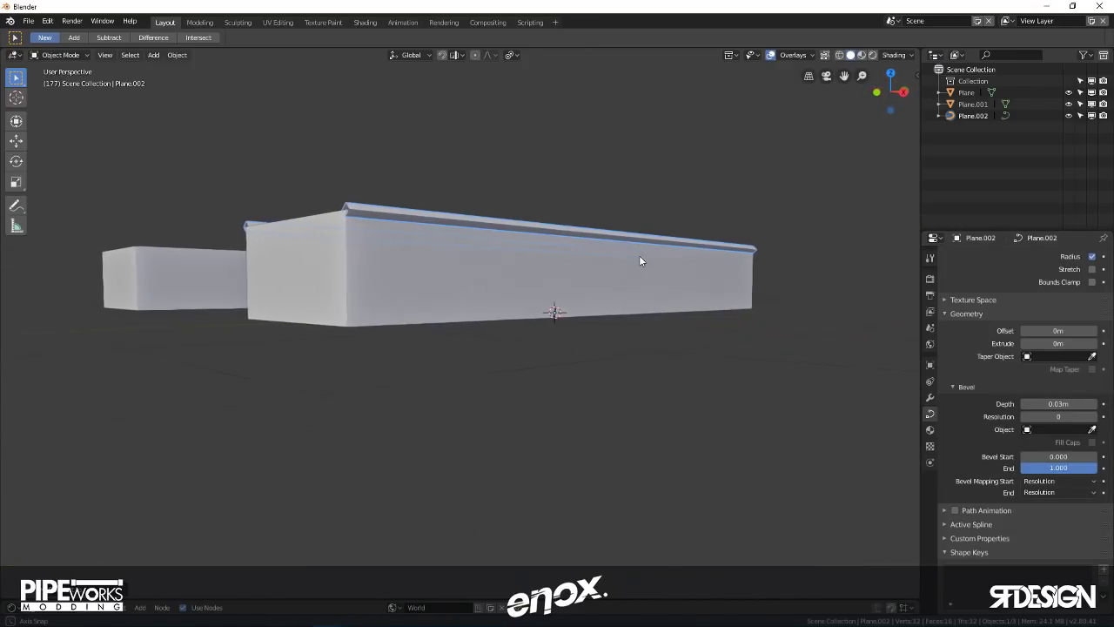
middle_click_drag(639, 255, 584, 332)
scroll(664, 267, "up", 4)
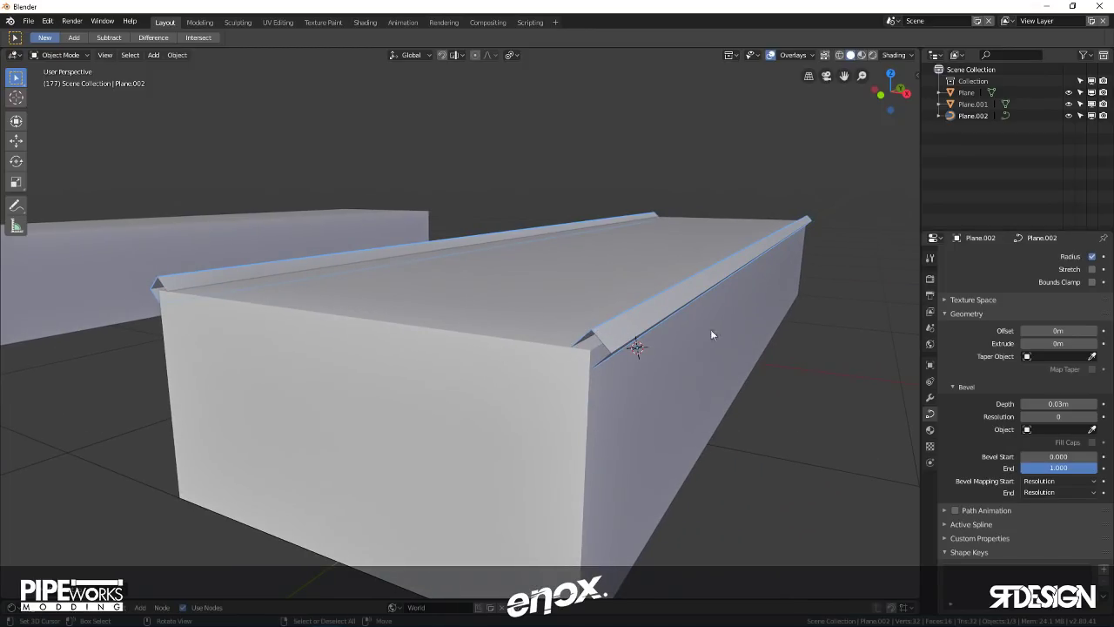
left_click(1094, 416)
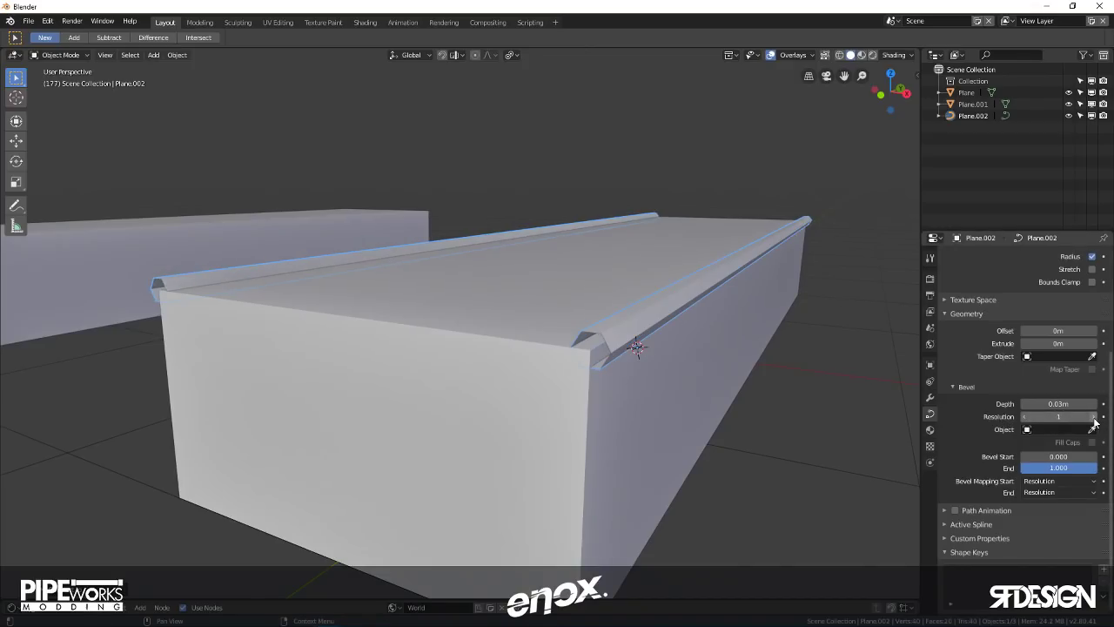
mouse_move(659, 309)
middle_mouse_down()
mouse_move(697, 313)
mouse_move(659, 315)
mouse_move(664, 307)
middle_mouse_up()
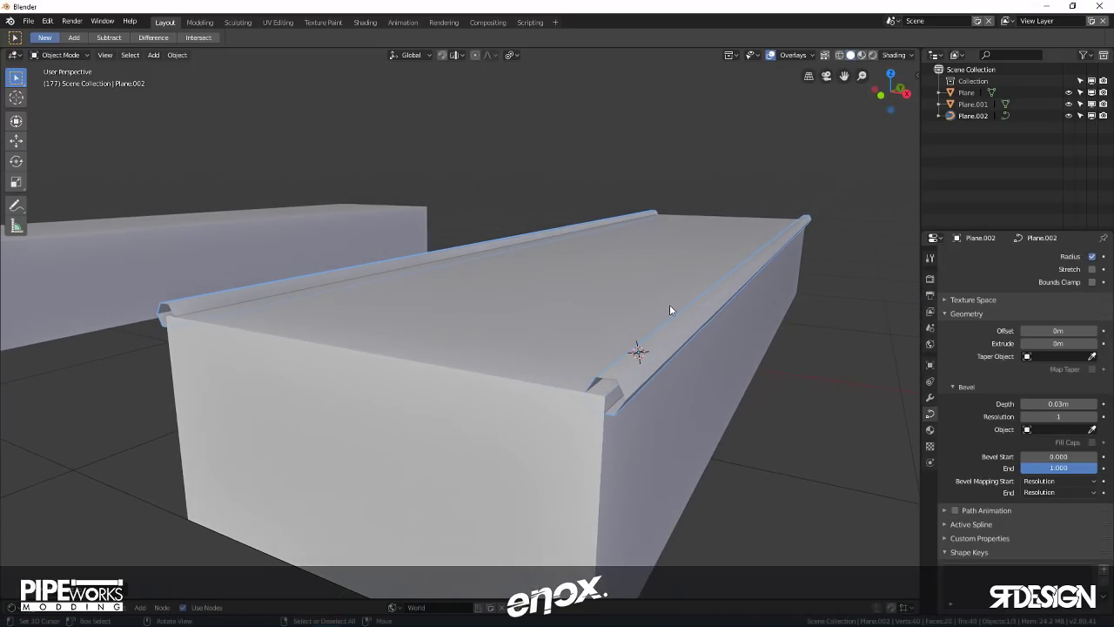
middle_click_drag(625, 341, 572, 322)
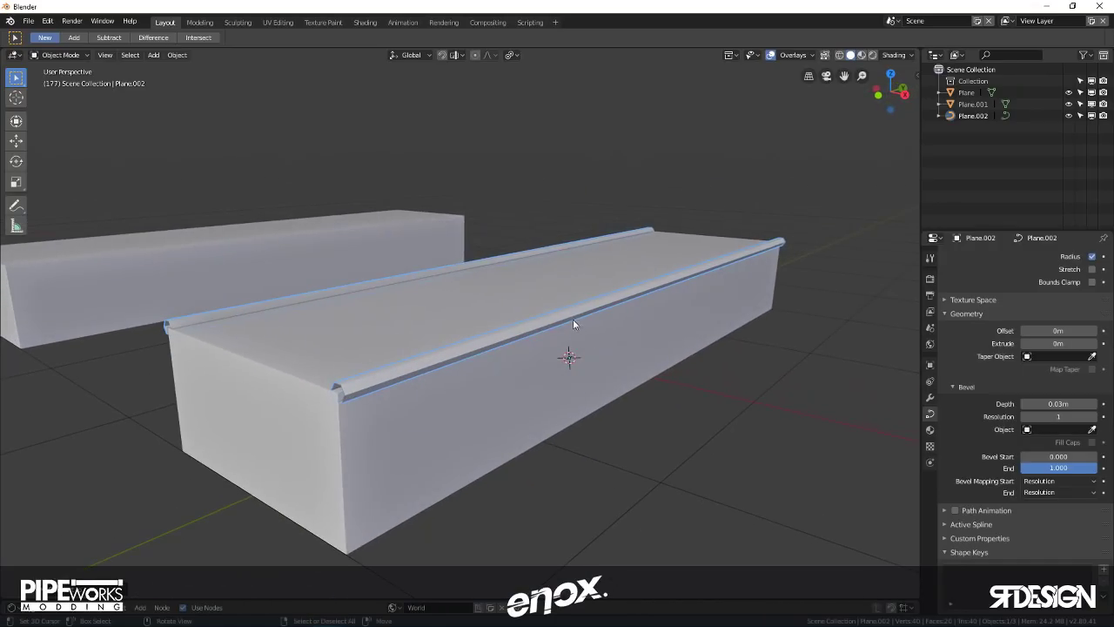
- Check the rail curve's corner point in Edit Mode, then convert Plane.002 to a mesh
left_click(173, 56)
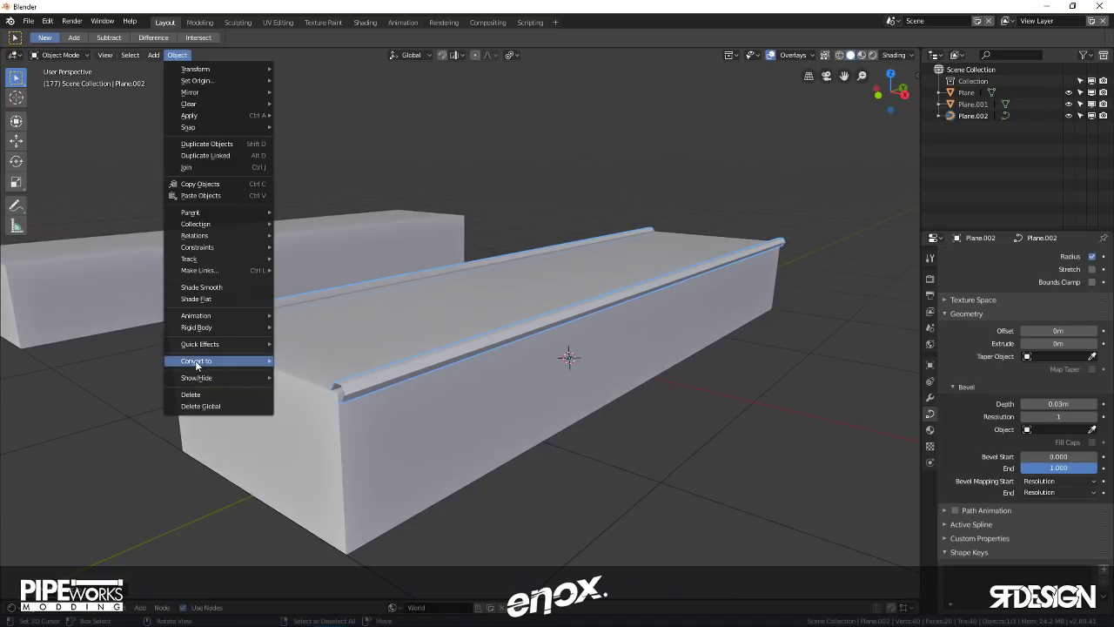
mouse_move(197, 360)
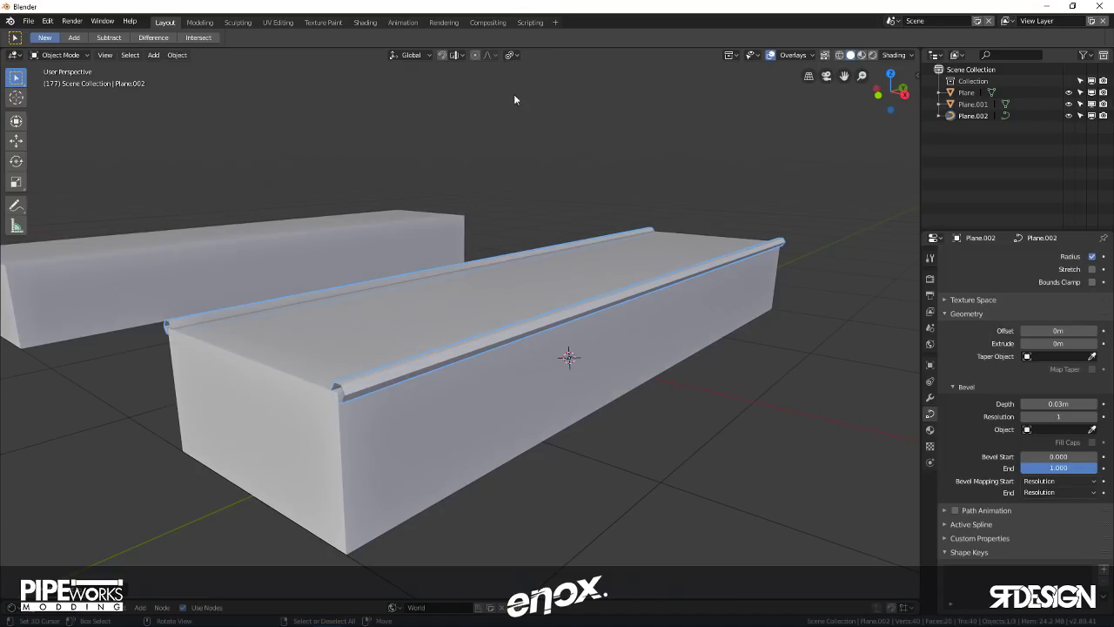
key("Tab")
left_click(339, 391)
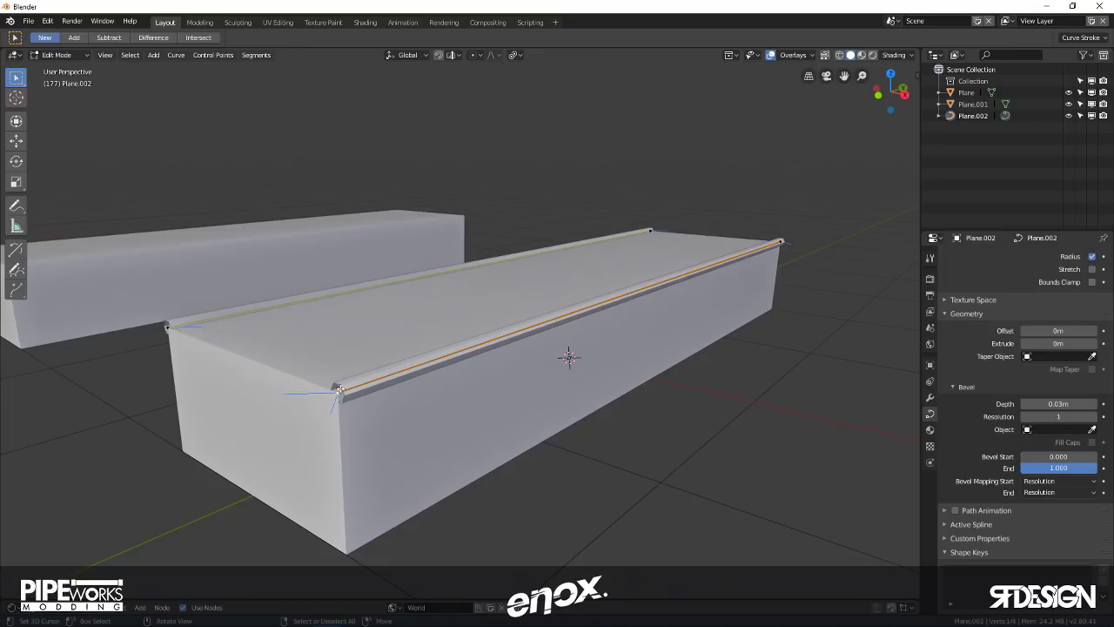
key("g")
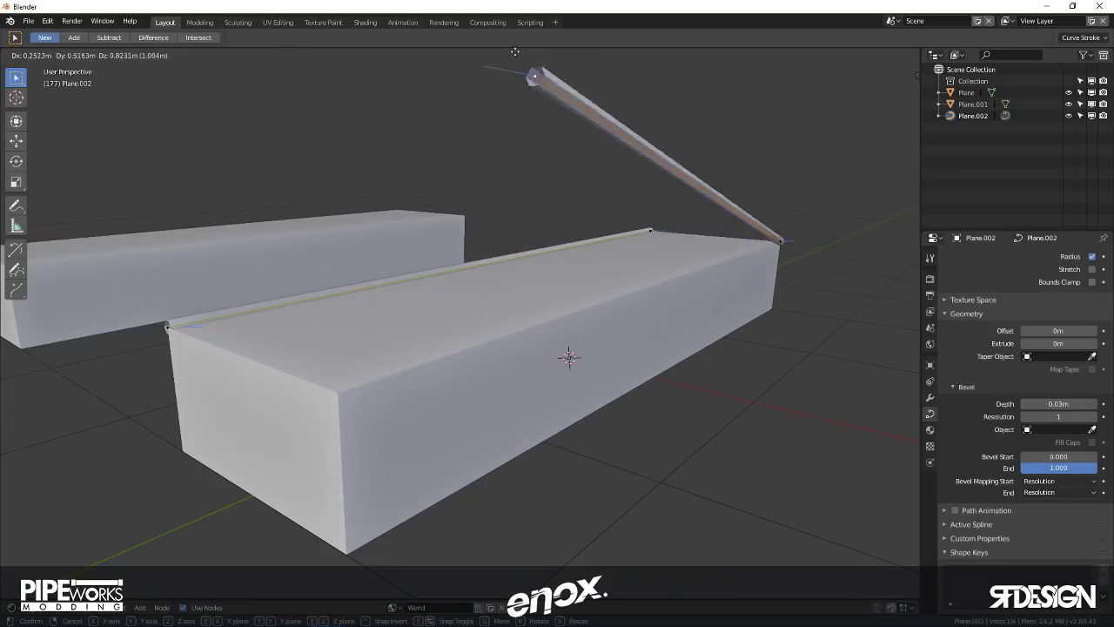
key("Escape")
key("Tab")
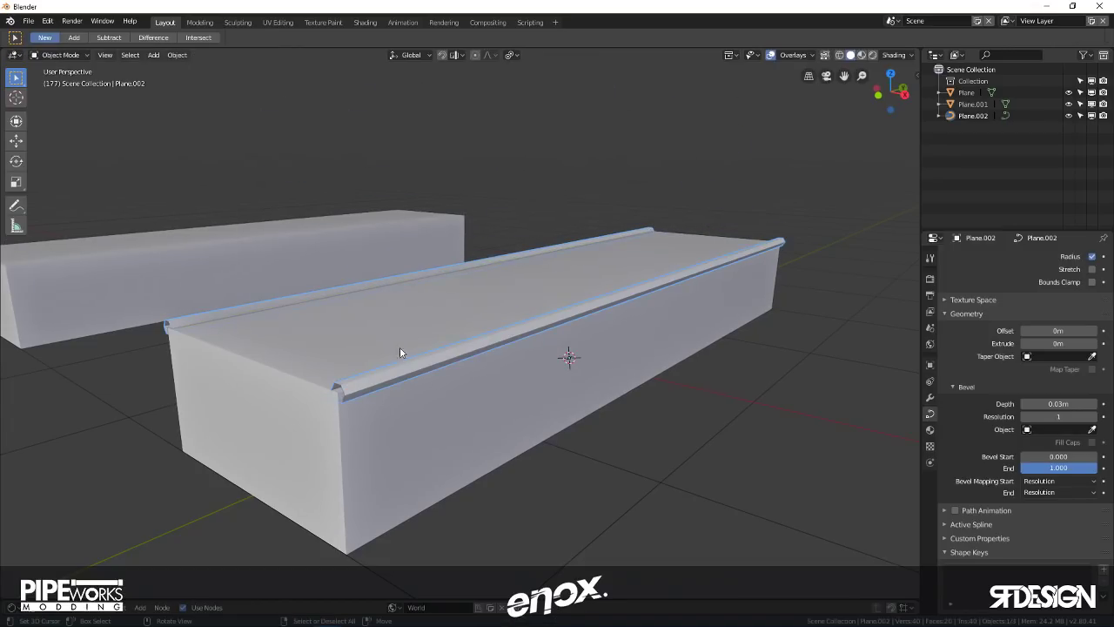
left_click(173, 55)
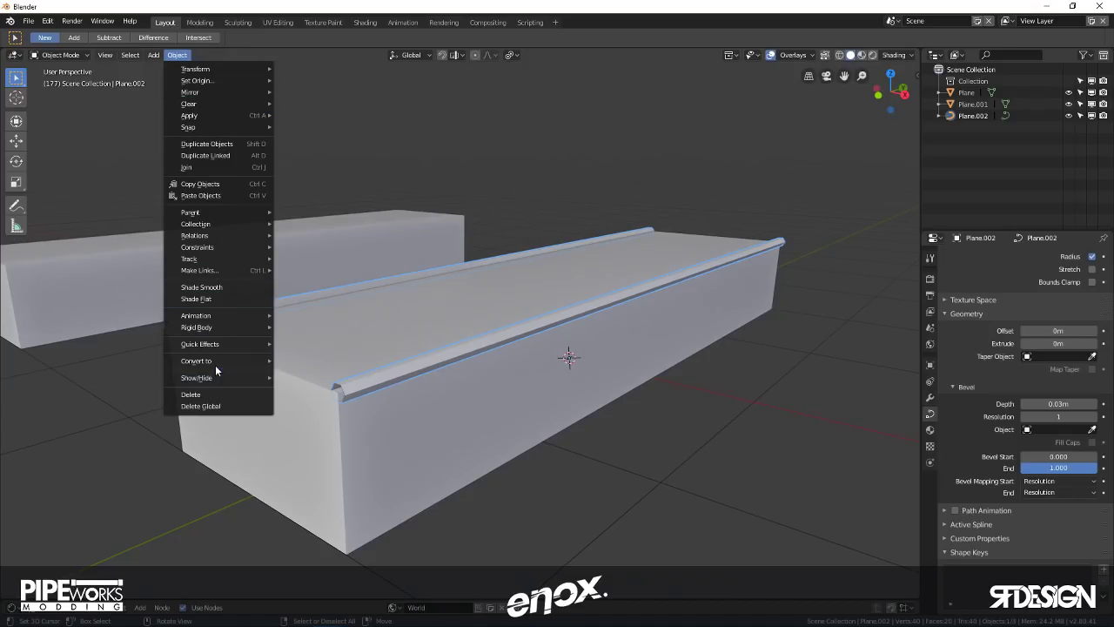
mouse_move(214, 360)
left_click(319, 371)
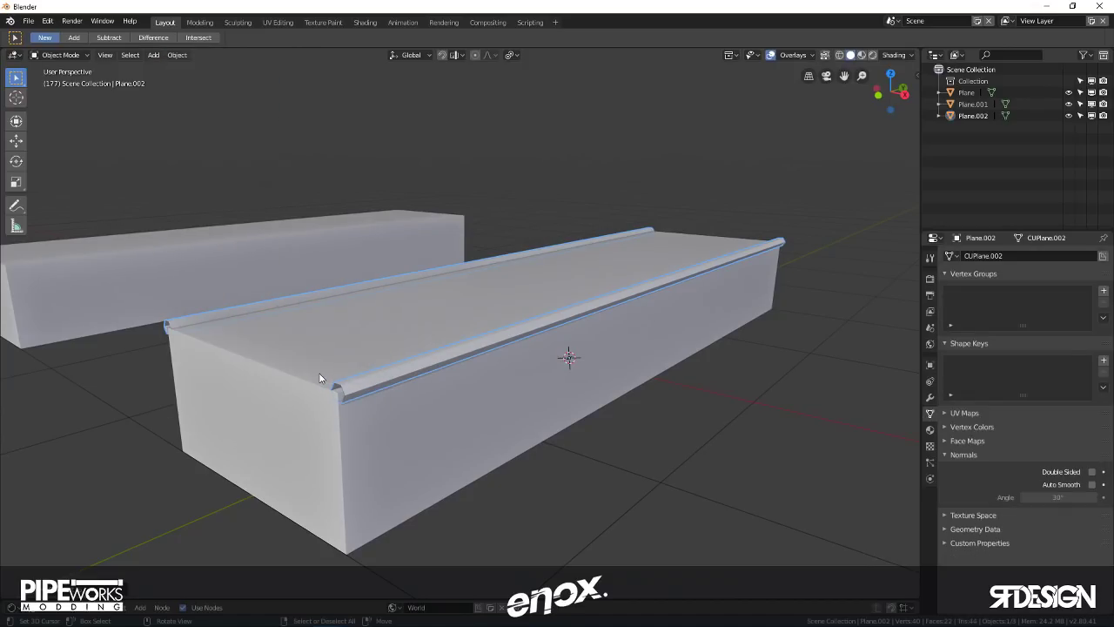
- In Edit Mode on the rail mesh, select edges at the rail ends
key("Tab")
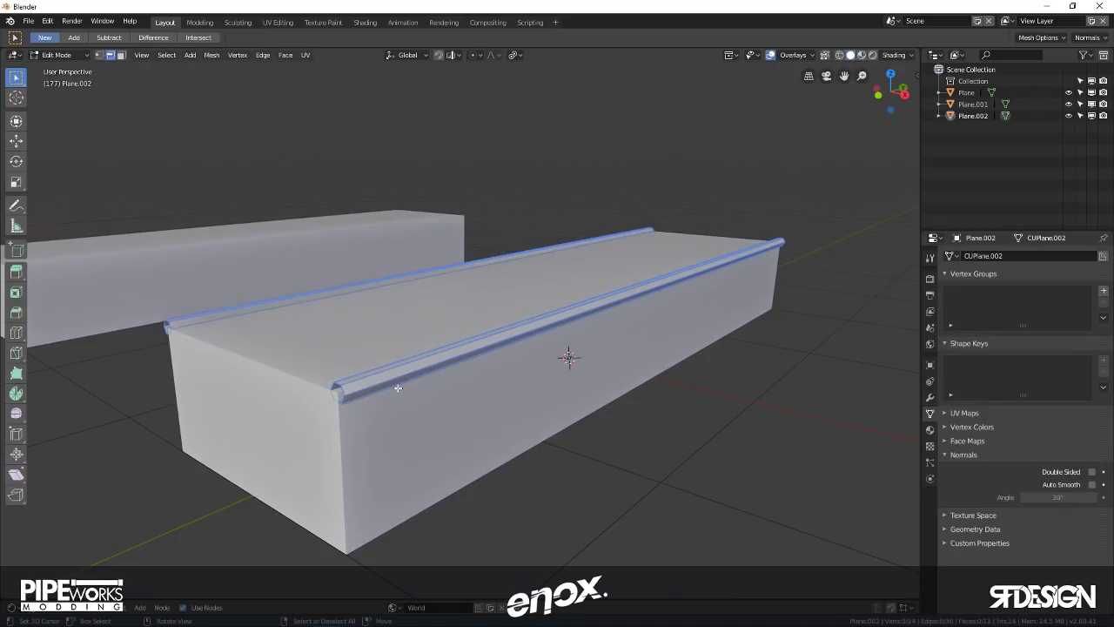
left_click(343, 390, "alt")
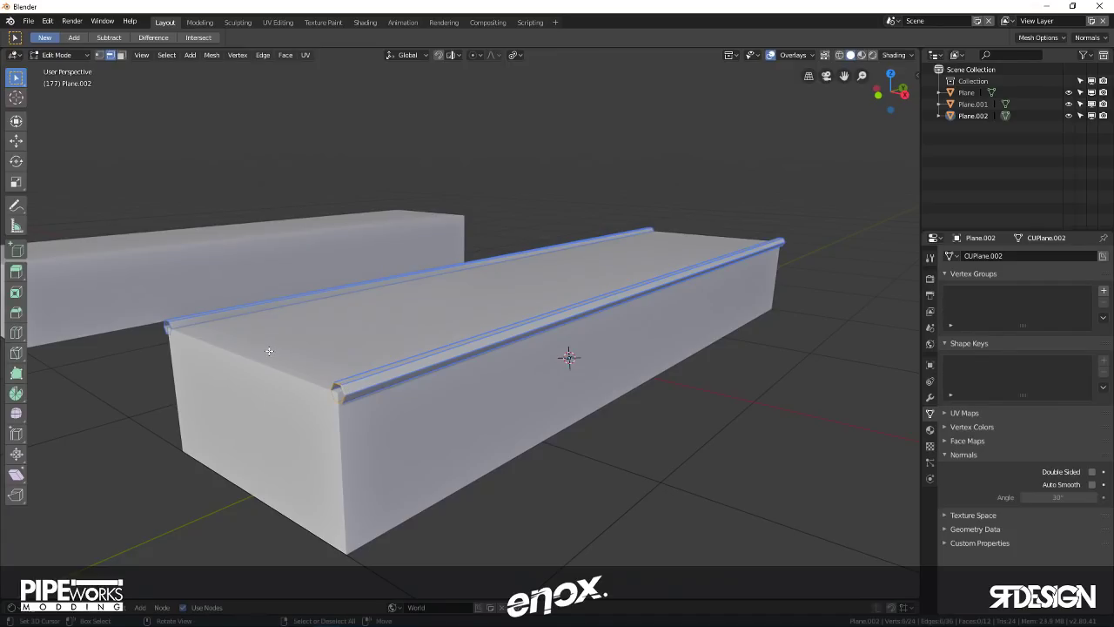
left_click(169, 325, "alt")
middle_click_drag(641, 297, 363, 388)
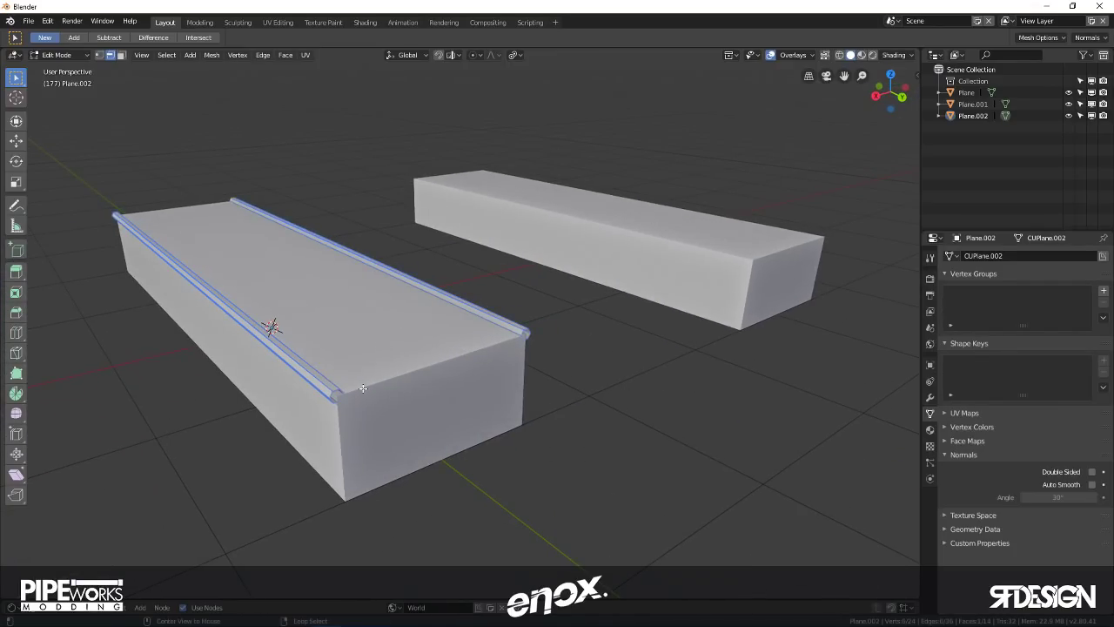
left_click(332, 390, "alt")
left_click(336, 390, "shift")
left_click(526, 331, "alt")
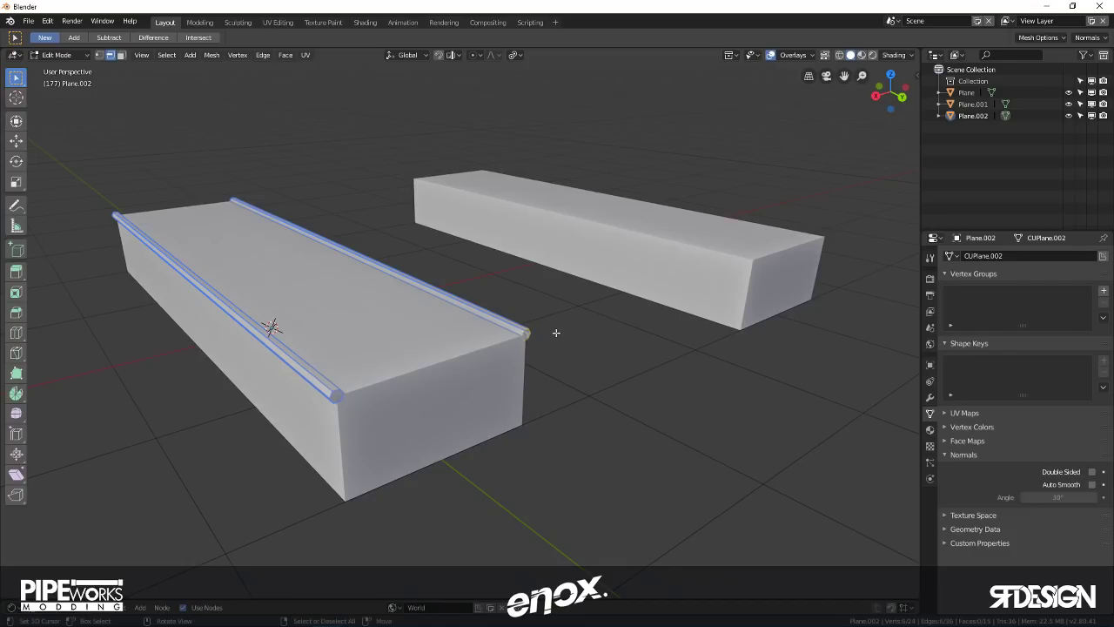
- Select both top bevel loops in face mode, lower them slightly along Z, and exit Edit Mode
key("3")
left_click(428, 292, "alt")
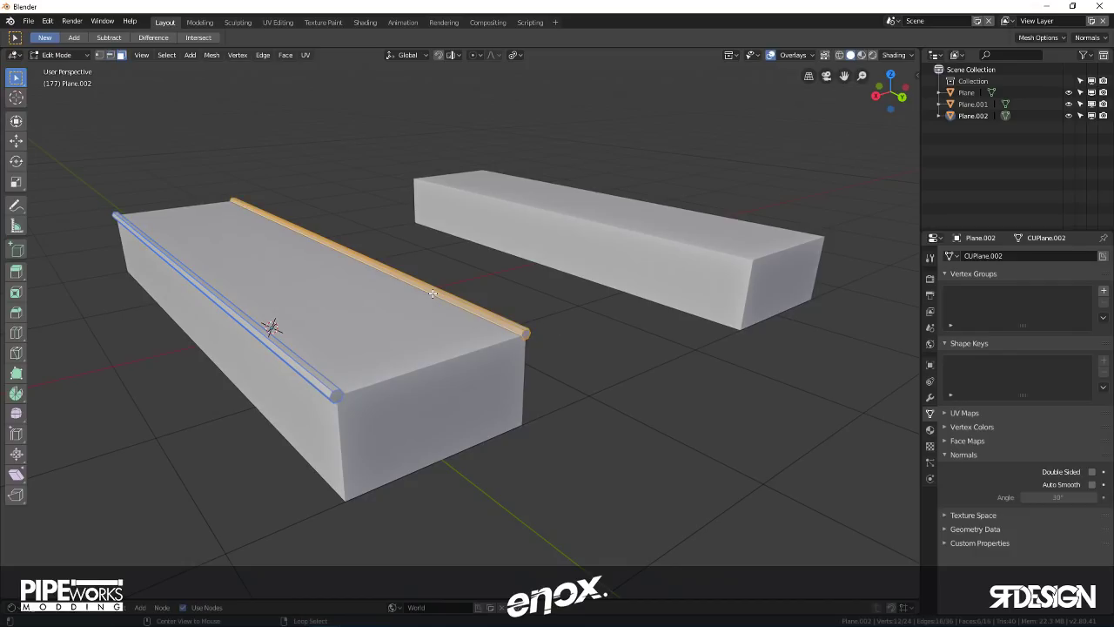
left_click(300, 353, "alt+shift")
key("g")
key("z")
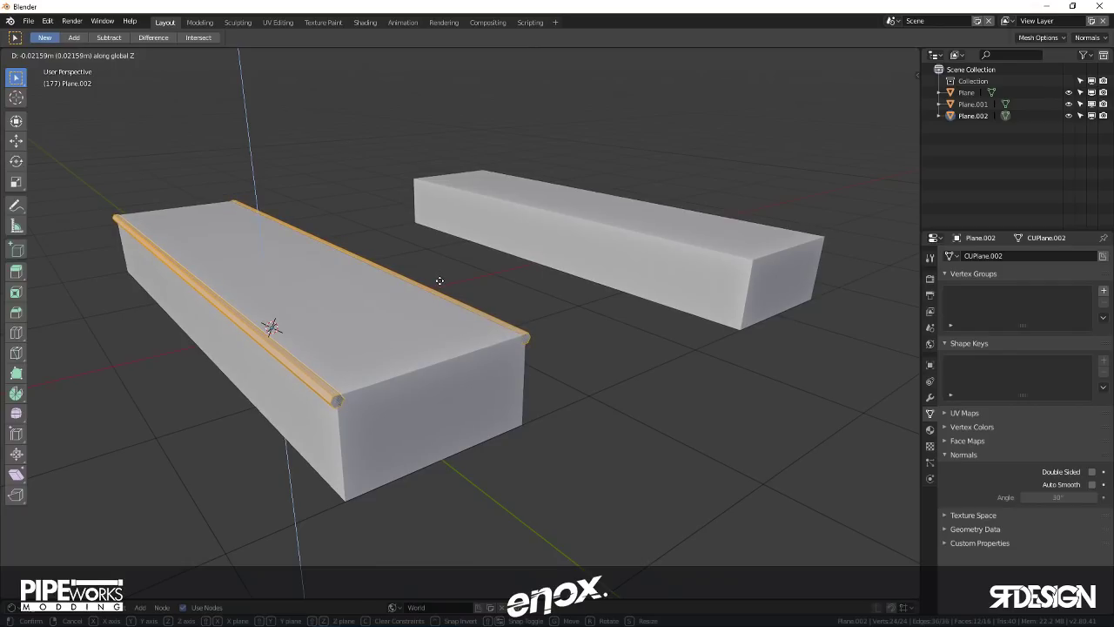
left_click(440, 276)
middle_click_drag(439, 276, 430, 353)
key("Tab")
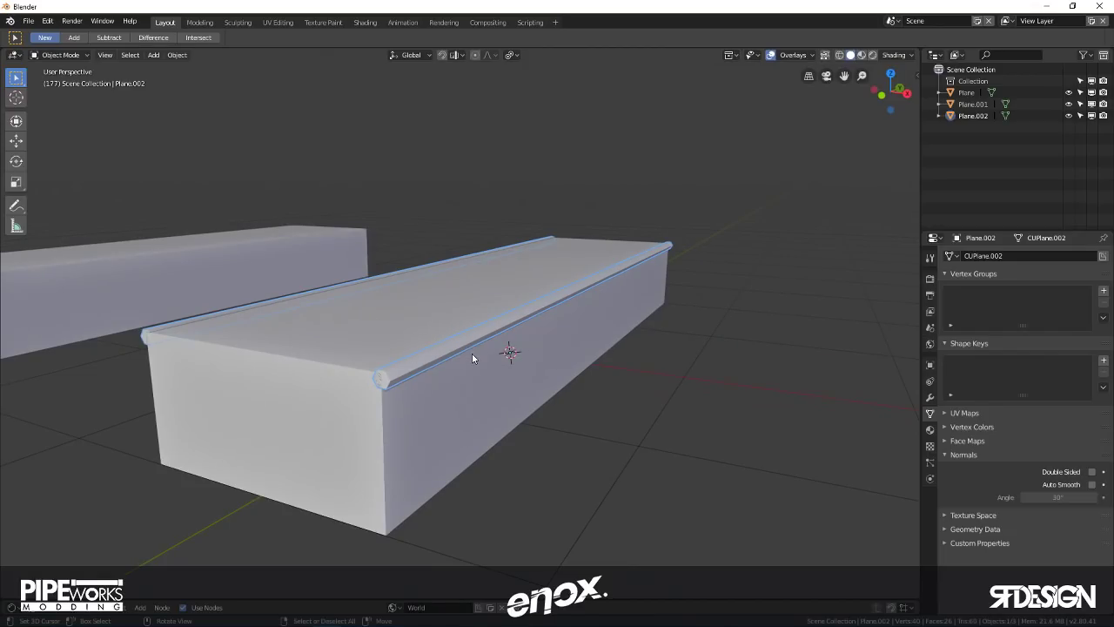
- Apply Shade Smooth to the rail object
right_click(476, 353)
left_click(430, 352)
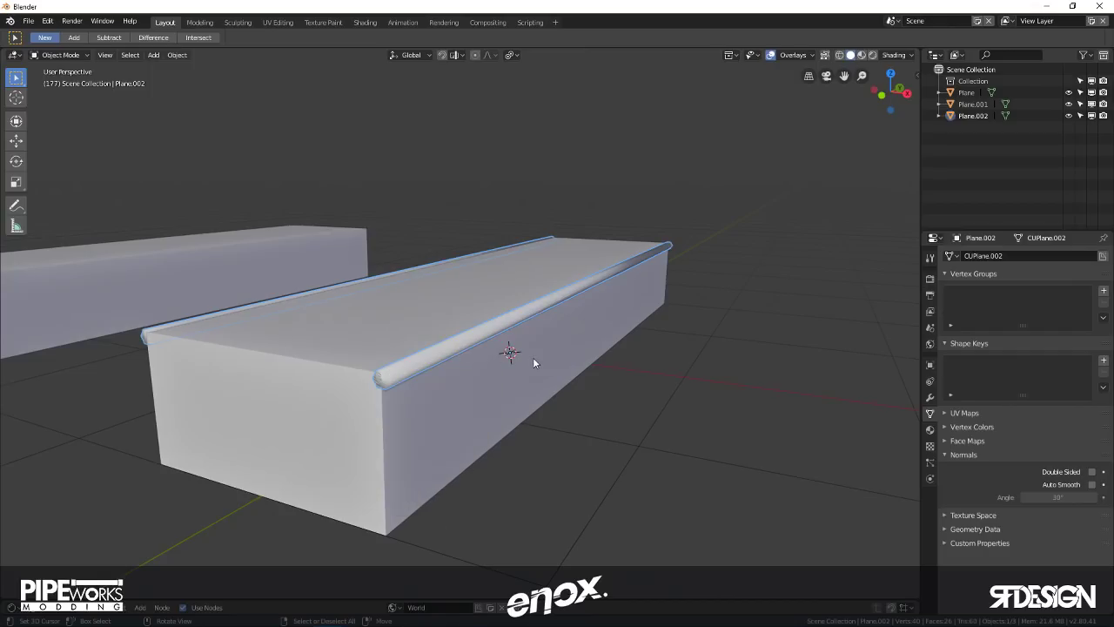
middle_click_drag(551, 352, 619, 288)
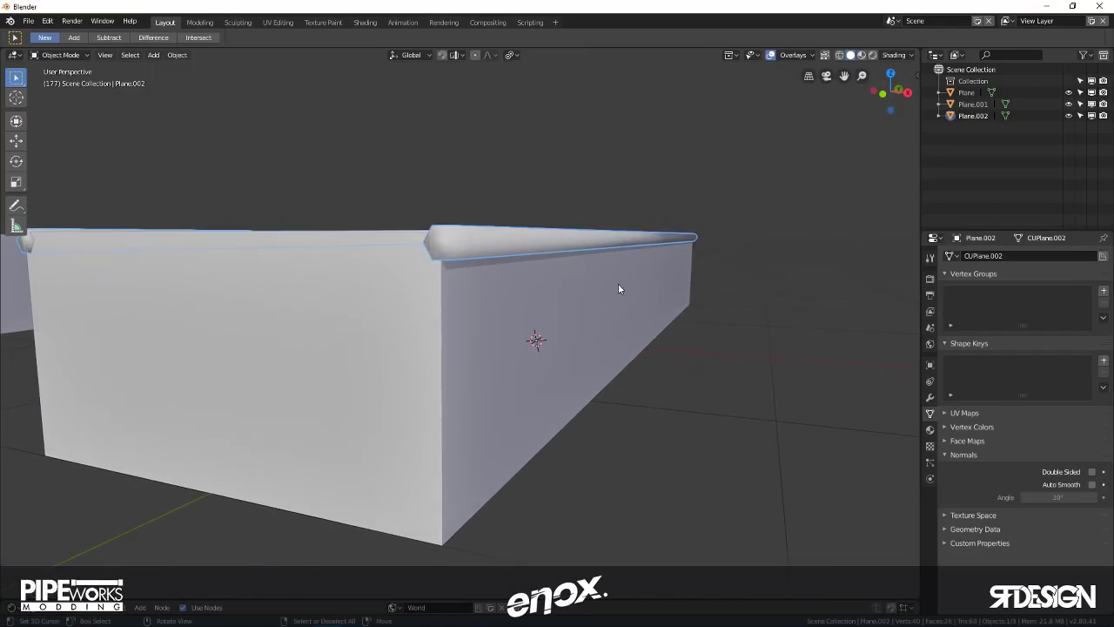
- Enable Auto Smooth in the mesh normals with an 80° angle
left_click(1092, 484)
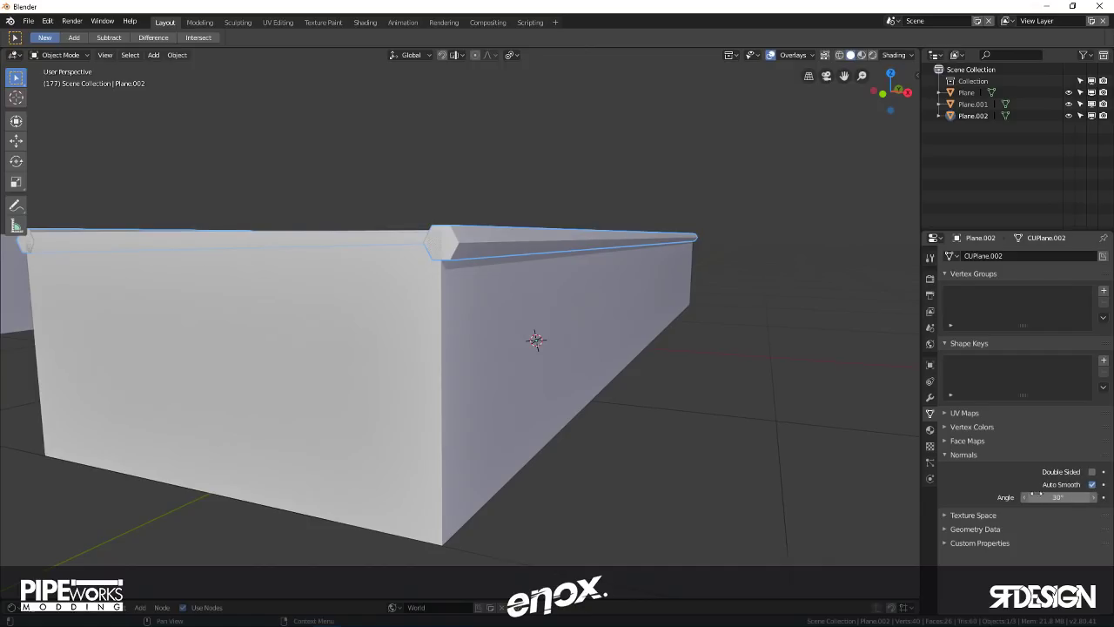
left_click(1051, 497)
type("80")
key("Return")
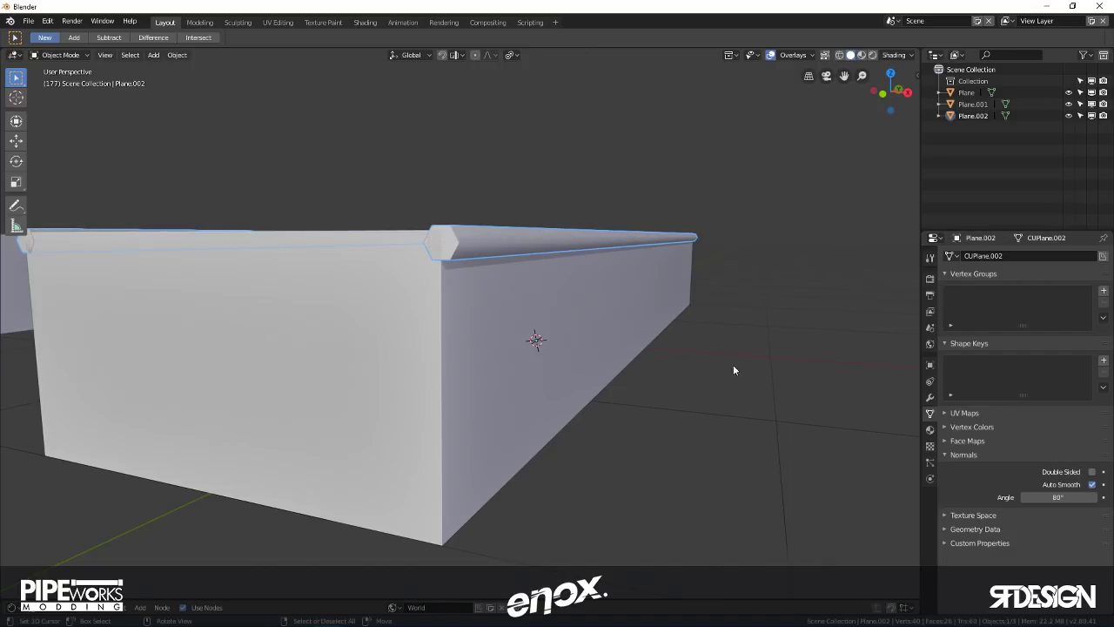
middle_click_drag(733, 370, 625, 315)
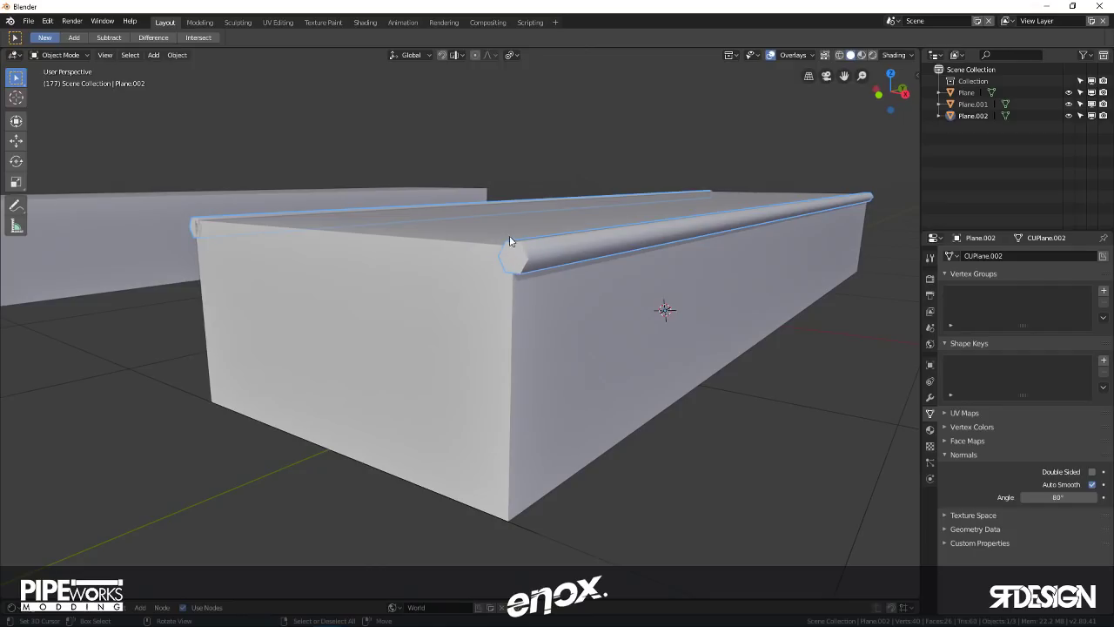
- Delete the rail object Plane.002
middle_click_drag(526, 249, 607, 312)
scroll(572, 291, "down", 6)
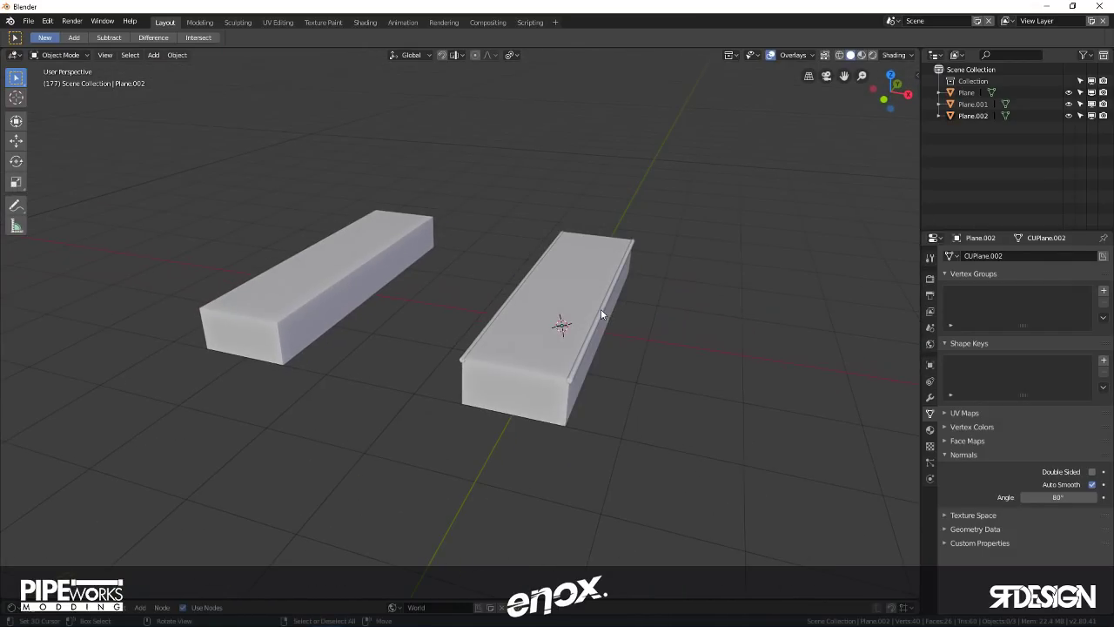
left_click(600, 309)
key("Delete")
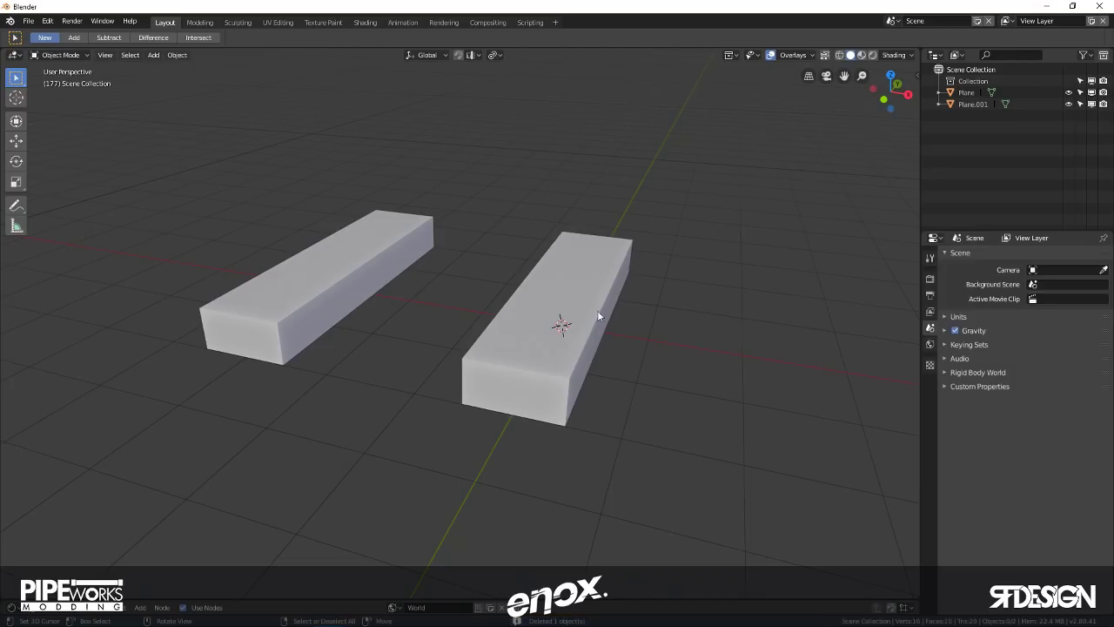
left_click(583, 310)
- Delete the duplicate box Plane.001 and select the remaining box Plane
middle_click_drag(569, 309, 450, 308)
left_click(184, 291)
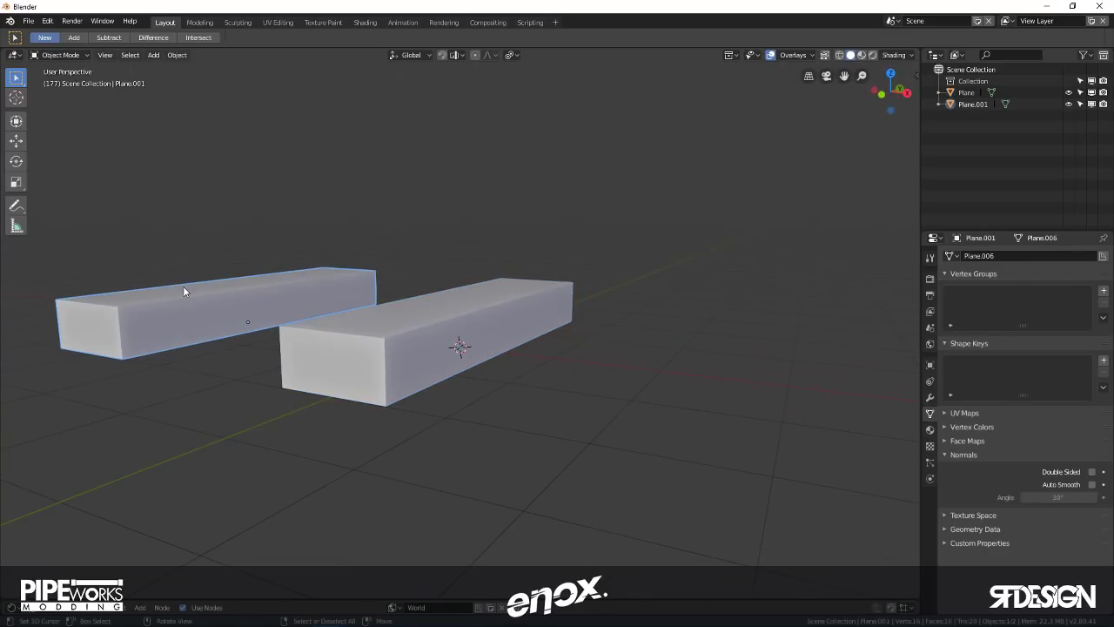
key("Delete")
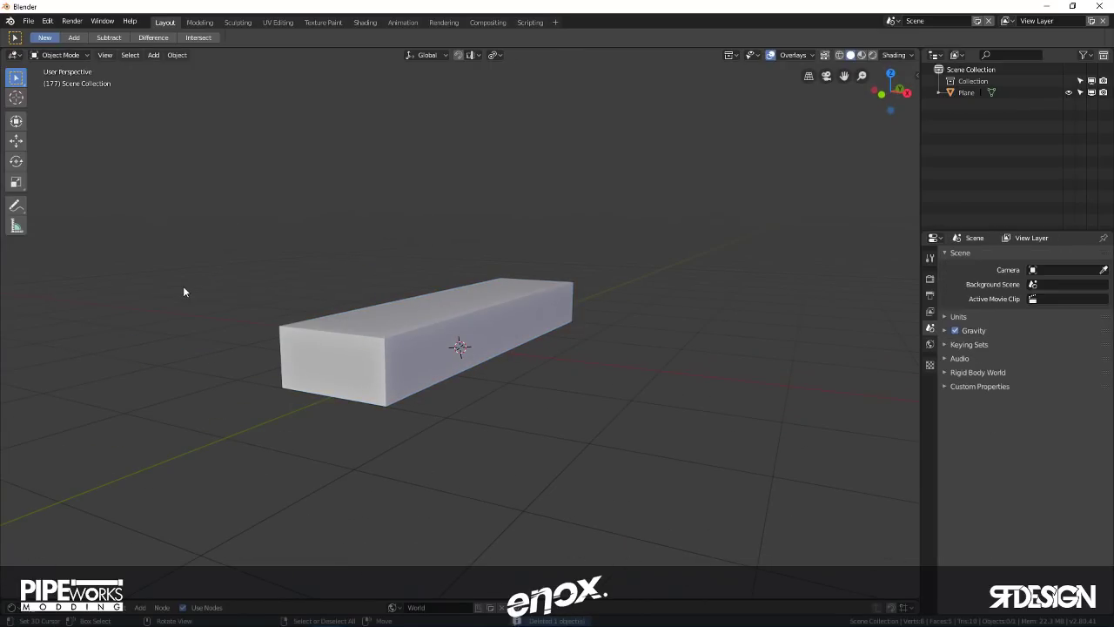
left_click(438, 372)
- Reposition the box, then enter Edit Mode on its mesh
key("g")
left_click(425, 309)
middle_click_drag(425, 309, 479, 321)
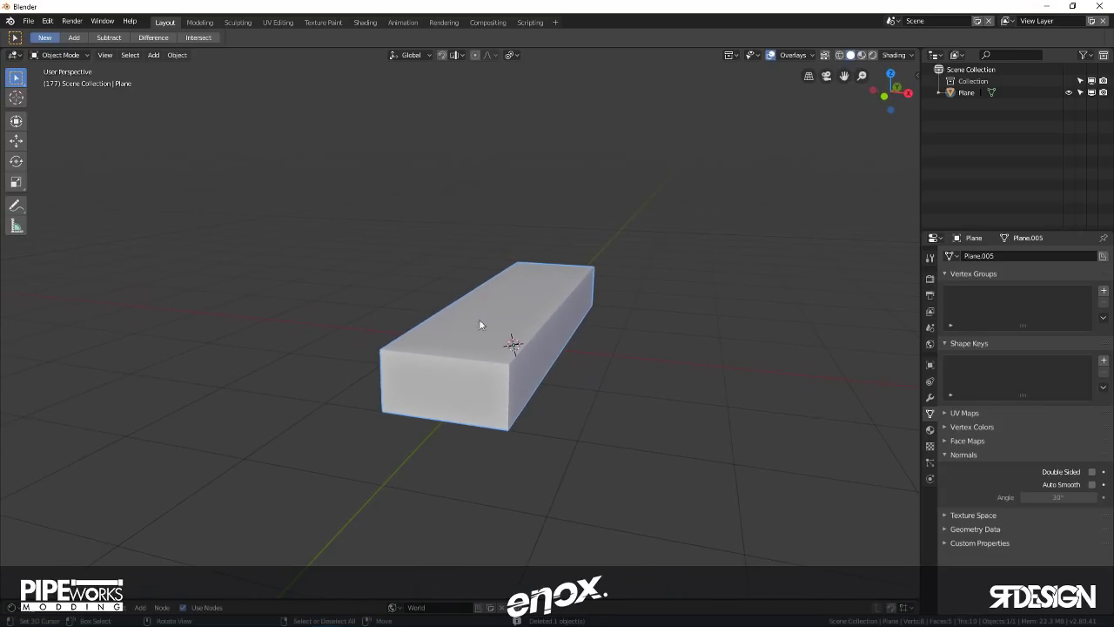
key("Tab")
middle_click_drag(387, 327, 541, 353)
scroll(510, 320, "up", 3)
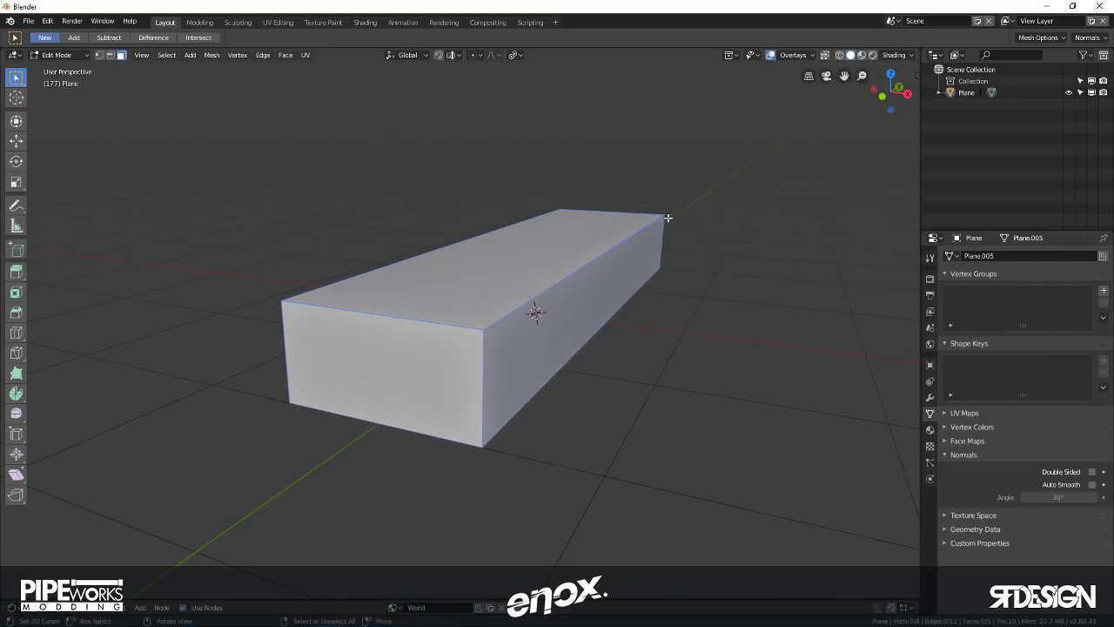
middle_click_drag(543, 254, 565, 263)
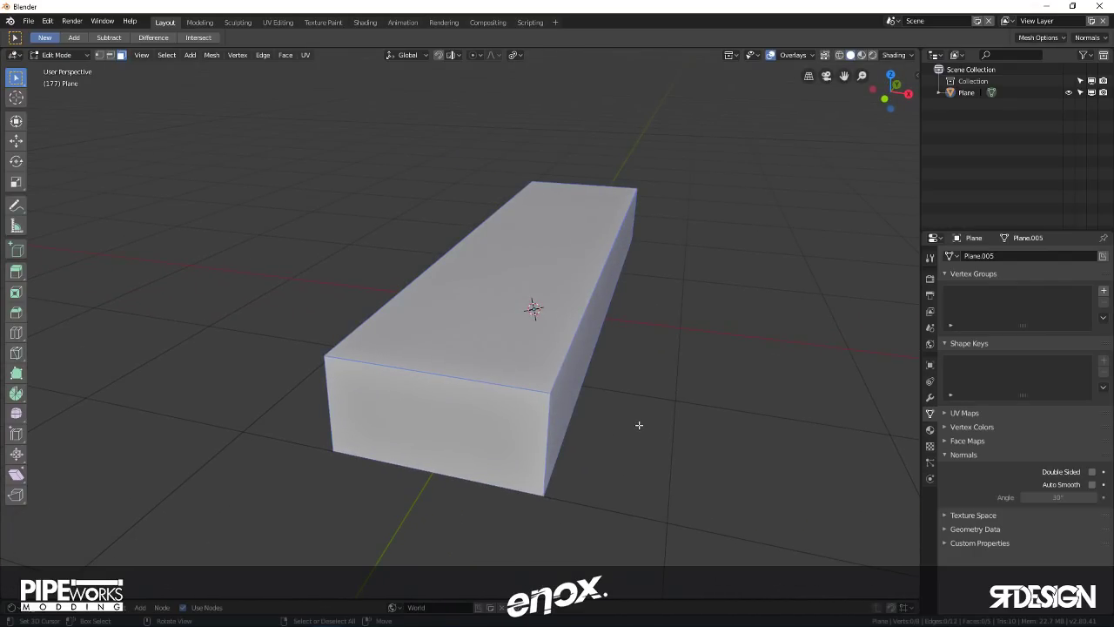
middle_click_drag(639, 424, 594, 399)
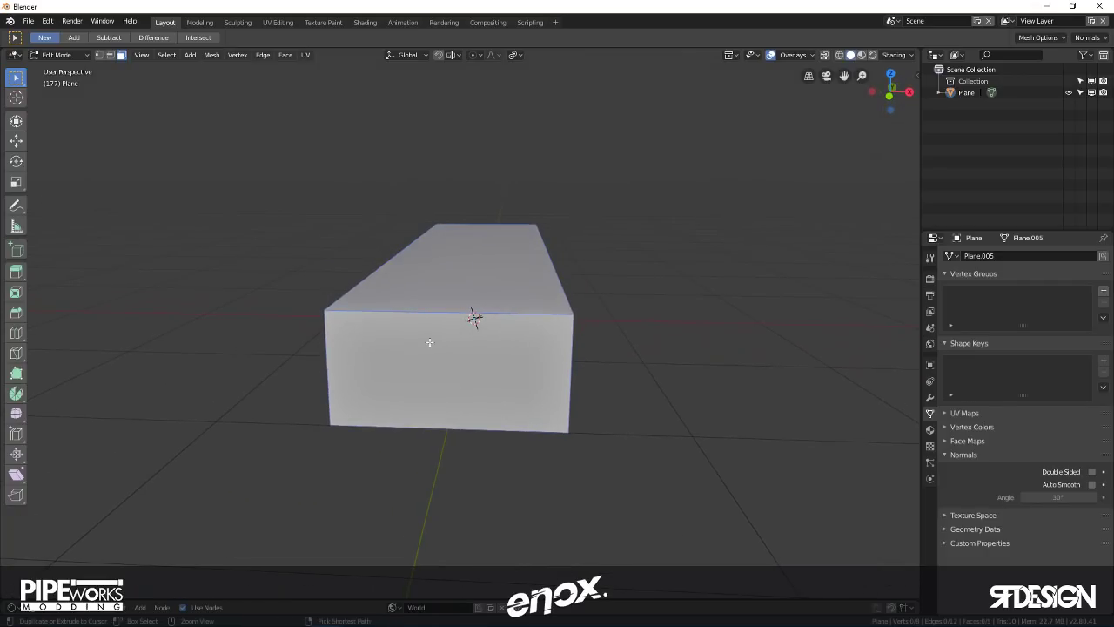
- Add a vertical loop cut near the right end and a horizontal one near the top edge
key("ctrl+r")
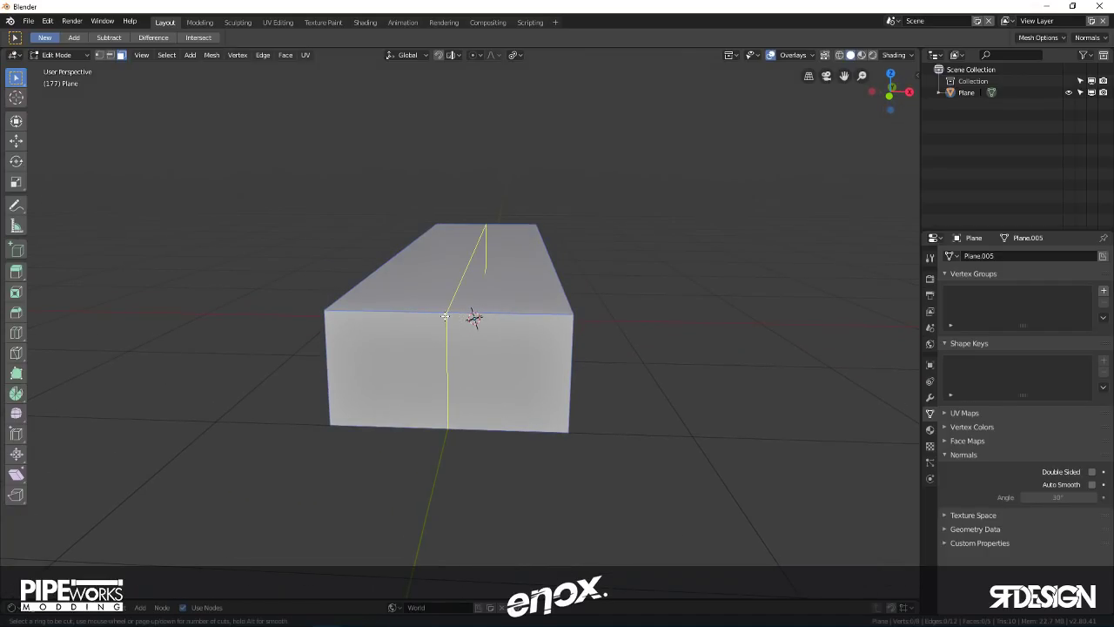
left_click(453, 317)
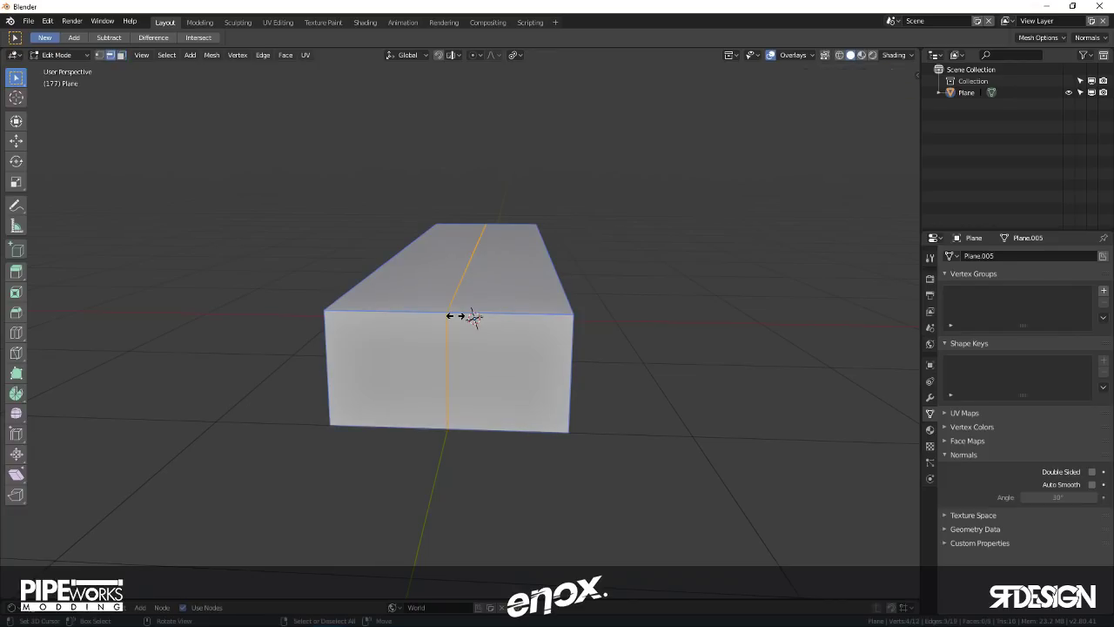
left_click(556, 328)
middle_click_drag(557, 328, 566, 268)
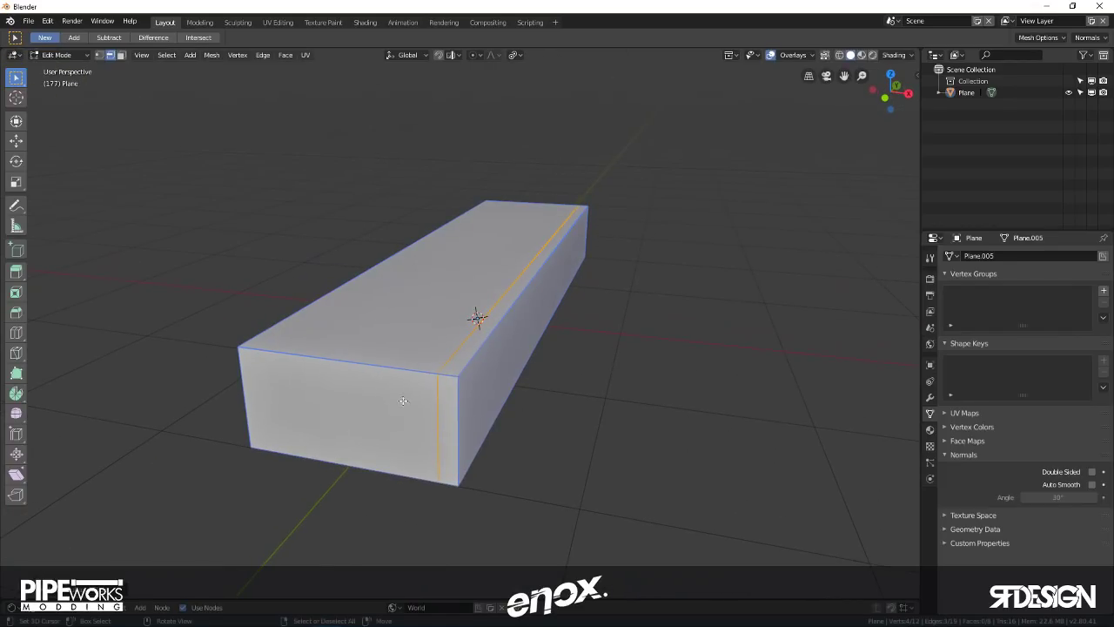
key("ctrl+r")
left_click(460, 429)
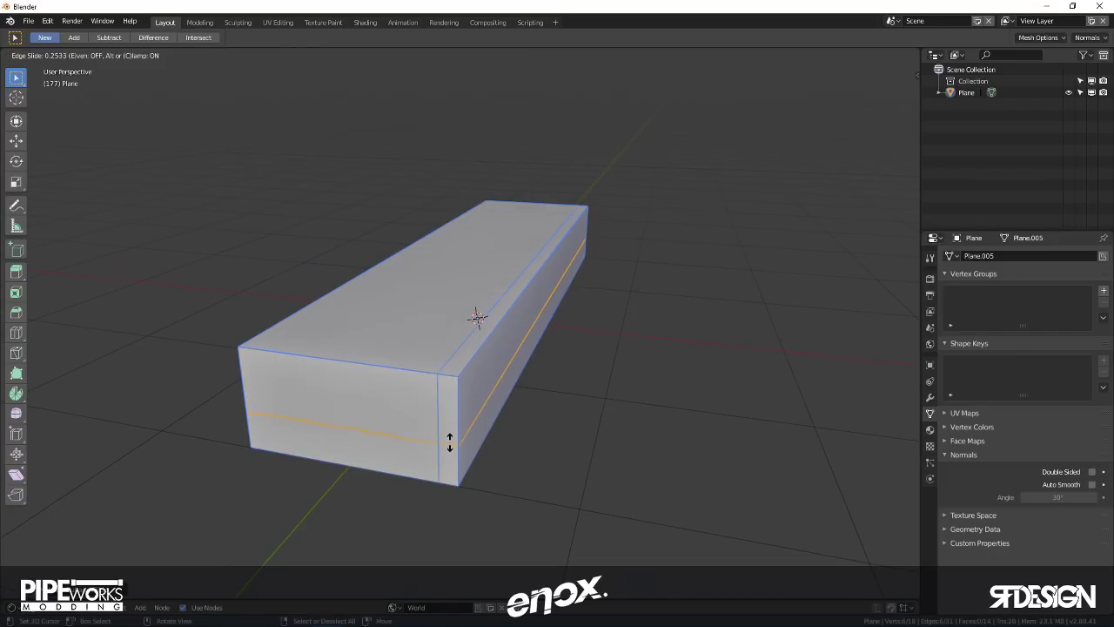
left_click(455, 385)
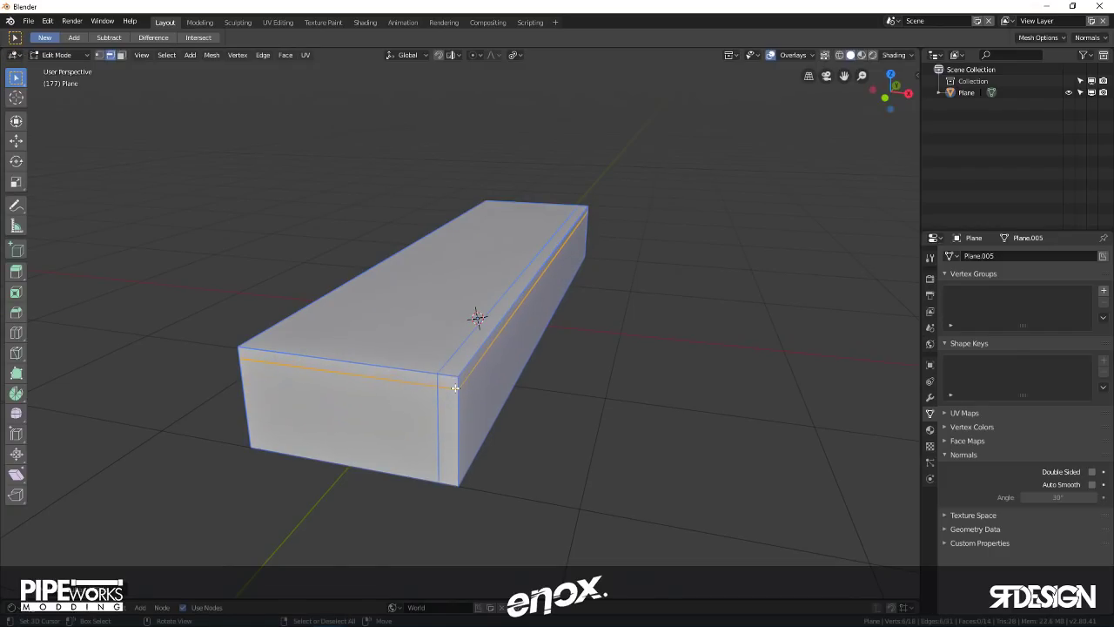
- Select the narrow face strip along the top edge and separate it into its own object
left_click(468, 343)
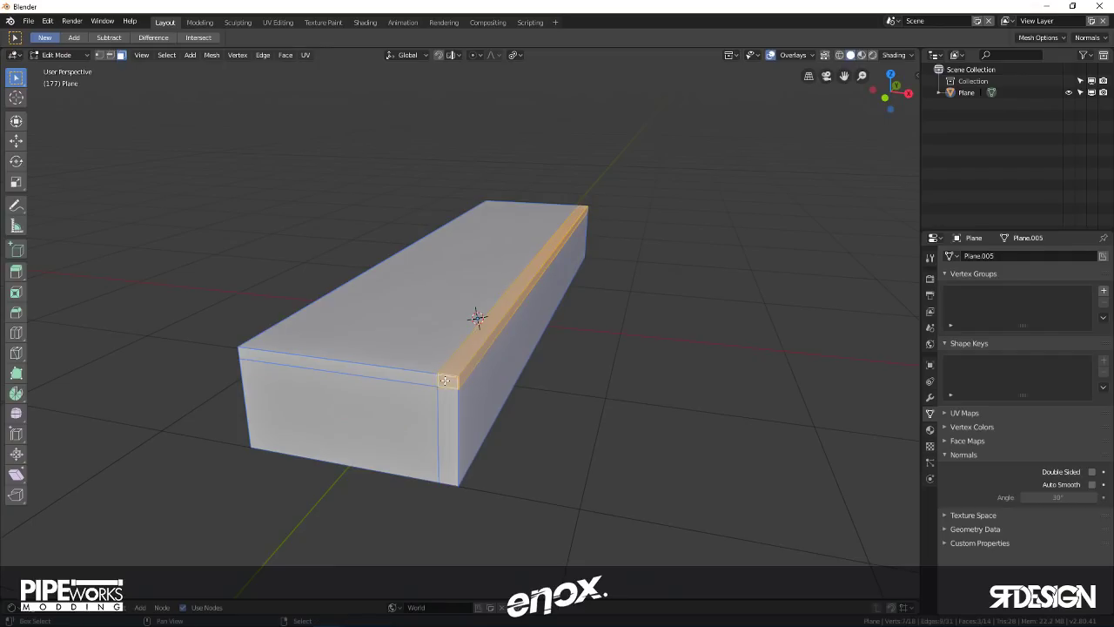
middle_click_drag(450, 380, 244, 188)
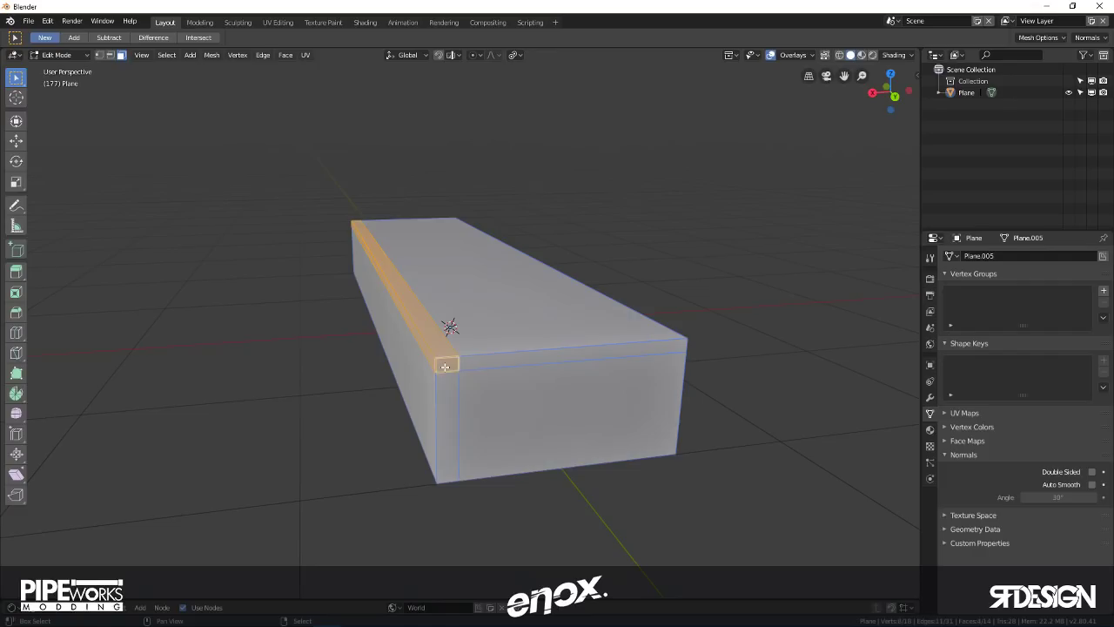
middle_click_drag(444, 364, 542, 343)
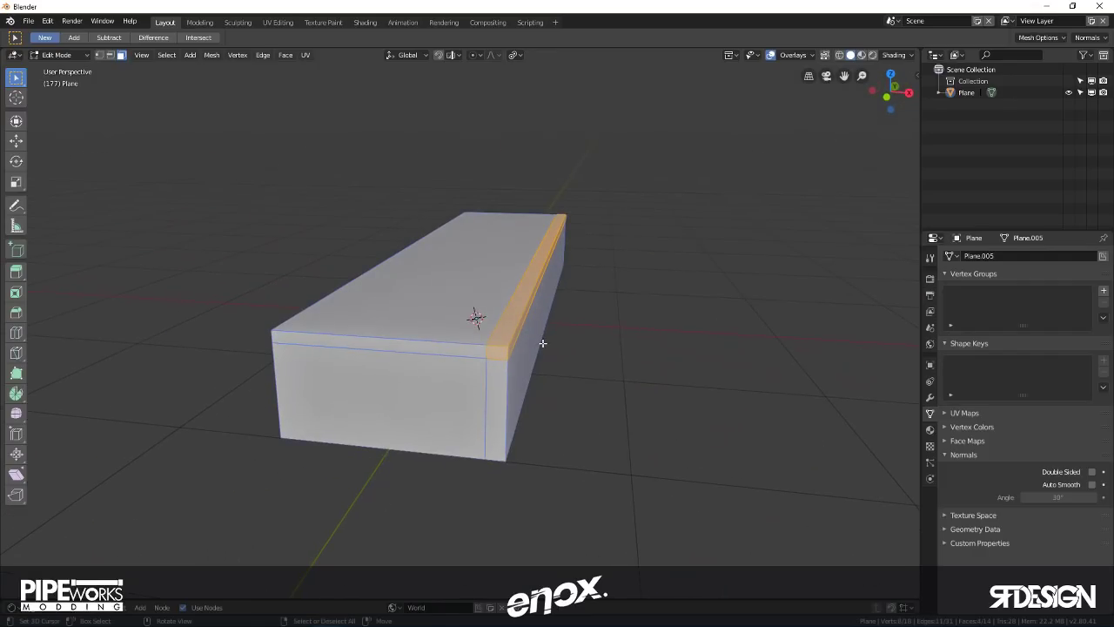
key("p")
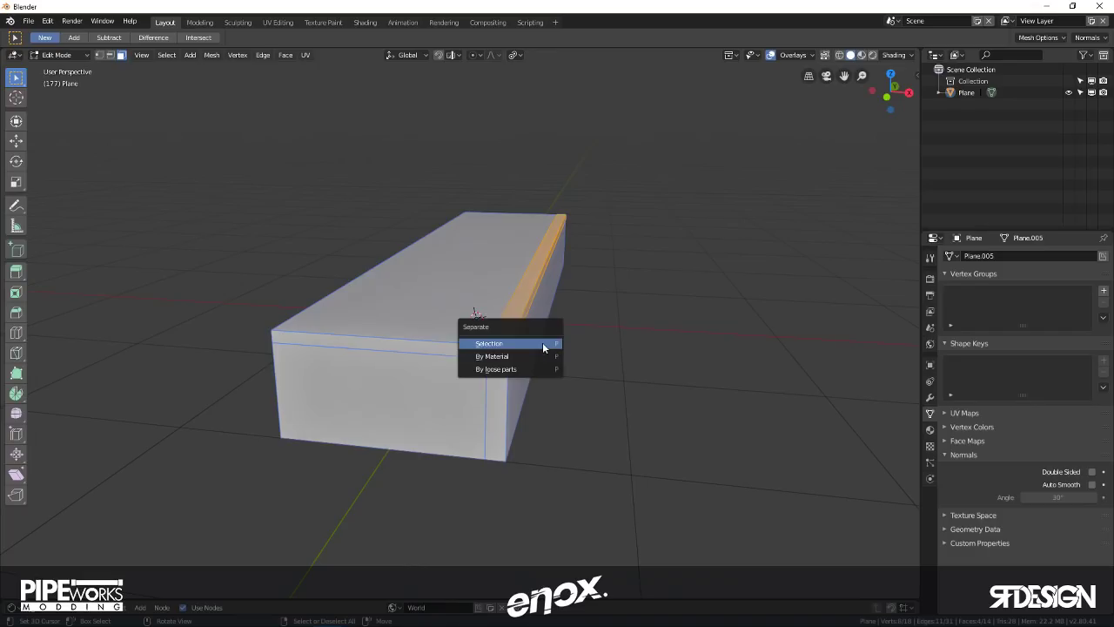
left_click(535, 344)
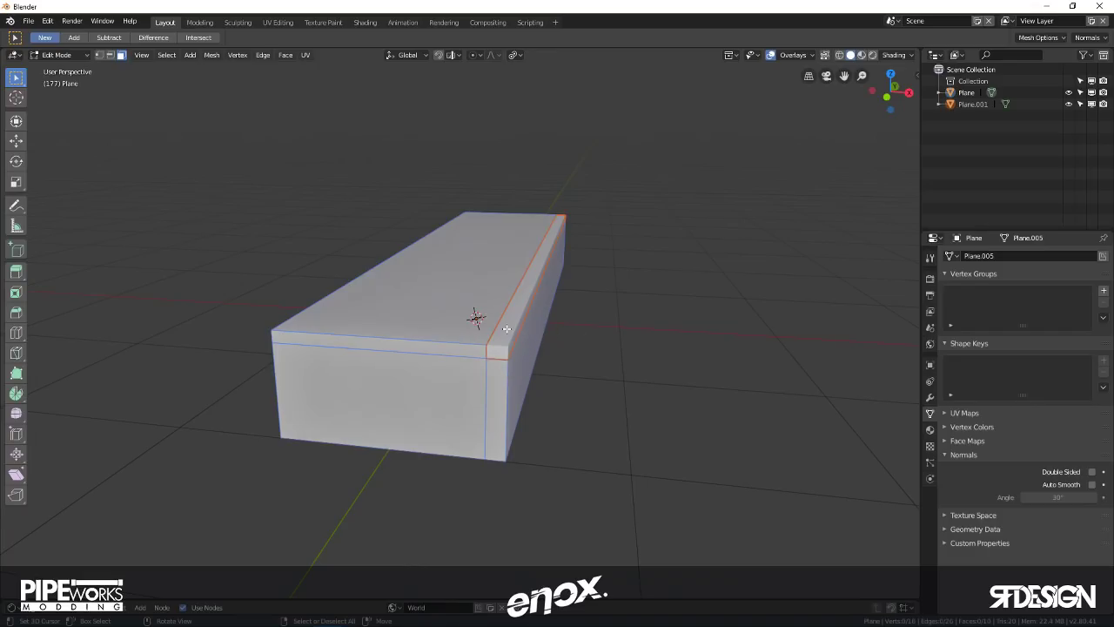
key("Tab")
- Select the separated strip object, then return to editing the box mesh
left_click(506, 327)
key("g")
key("Escape")
key("Tab")
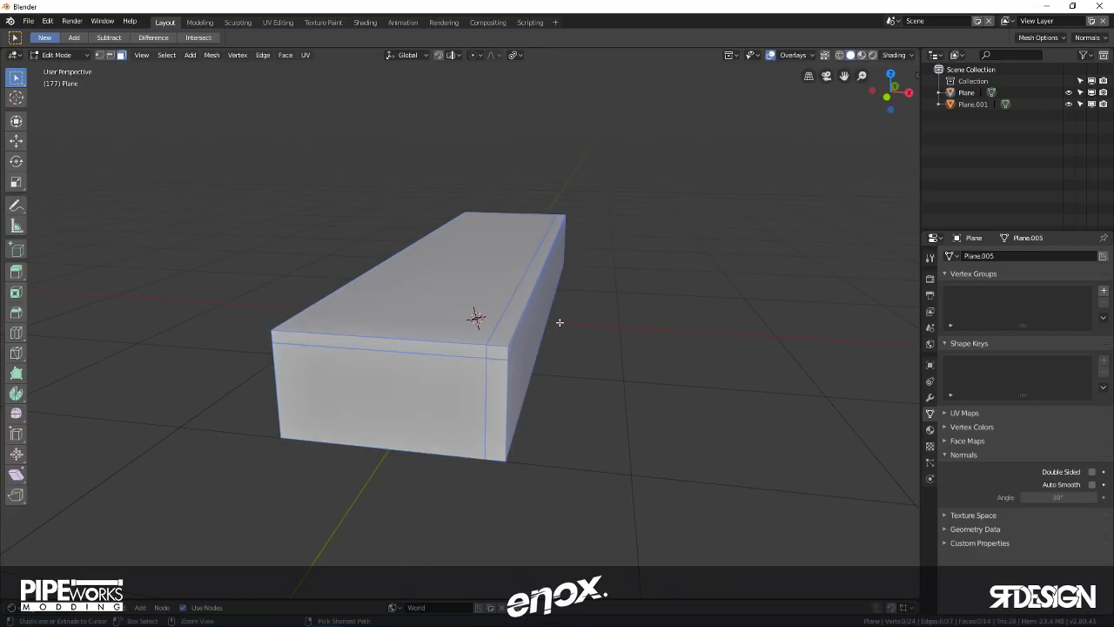
- Duplicate the top-right edge face strip in place and separate the copy as a new object
left_click(560, 322, "ctrl")
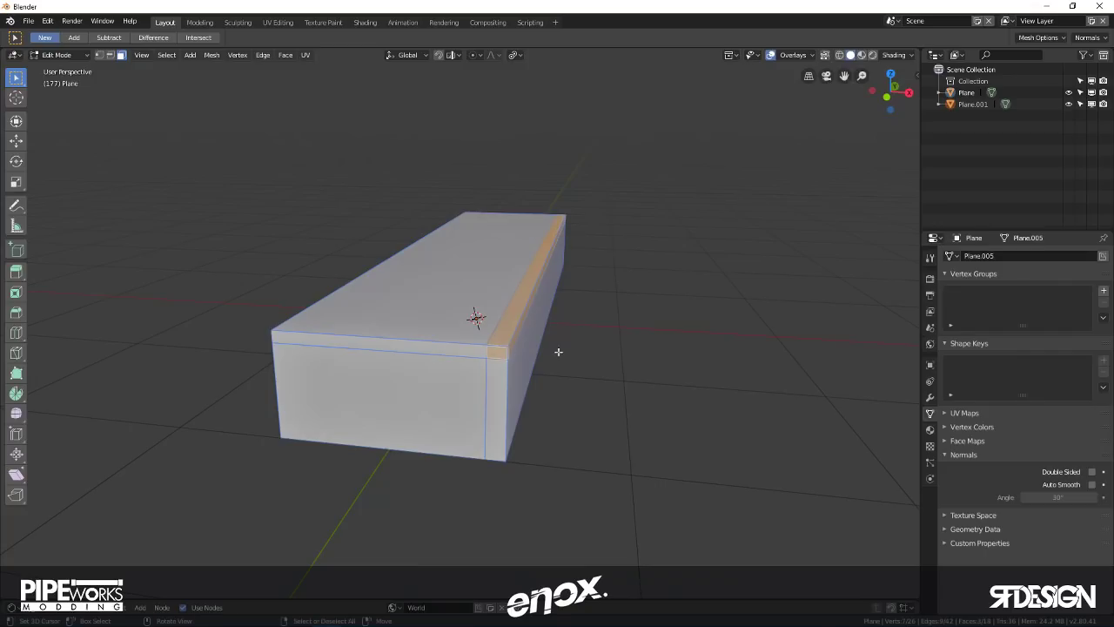
key("shift+d")
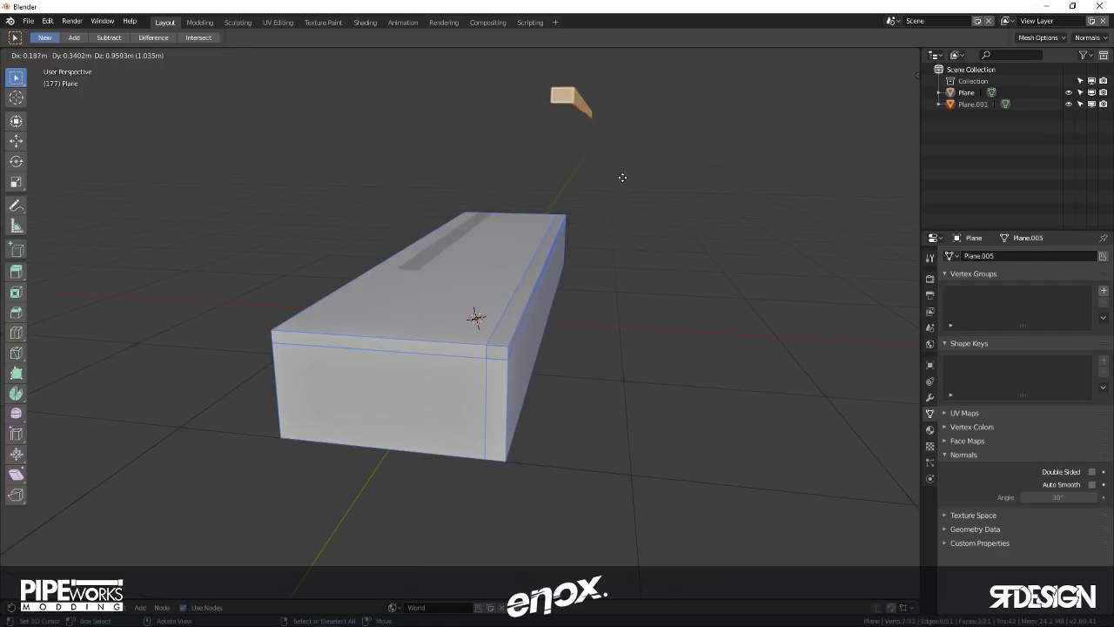
right_click(621, 170)
key("p")
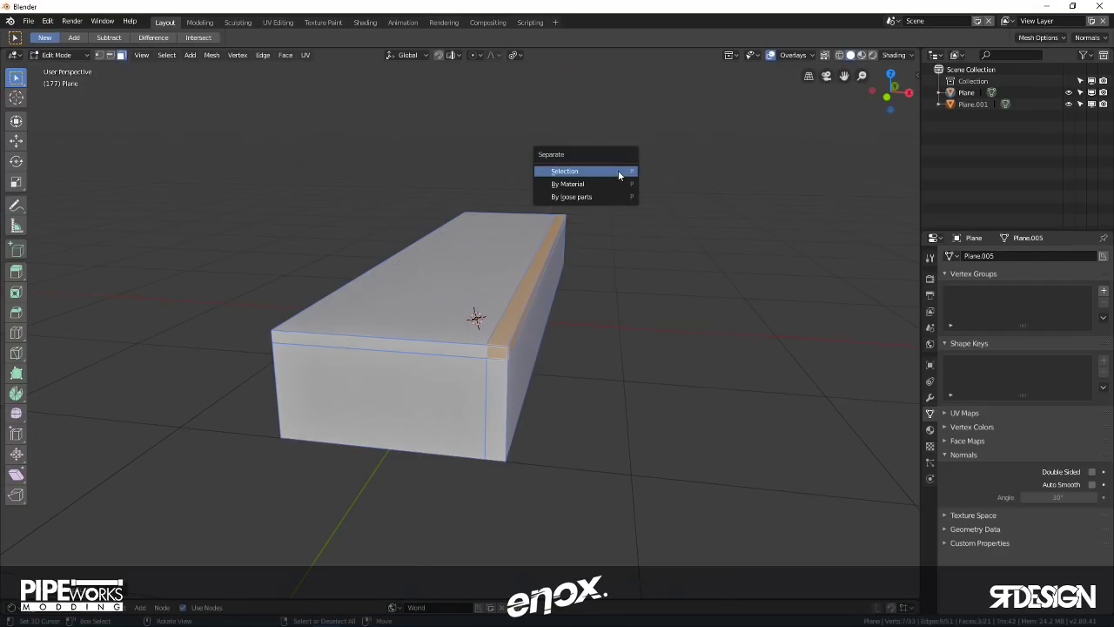
left_click(618, 169)
key("Tab")
- Select the box and the edge strip and join them into one object with Ctrl+J
left_click(514, 328)
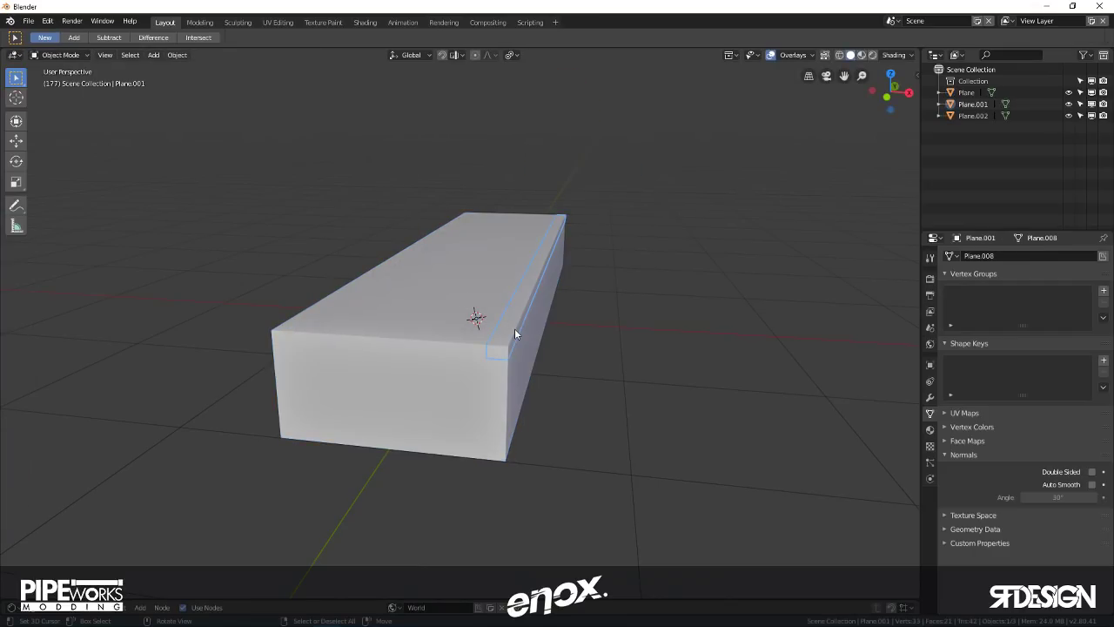
key("g")
right_click(611, 341)
left_click(484, 368)
left_click(508, 342, "shift")
left_click(508, 339, "shift")
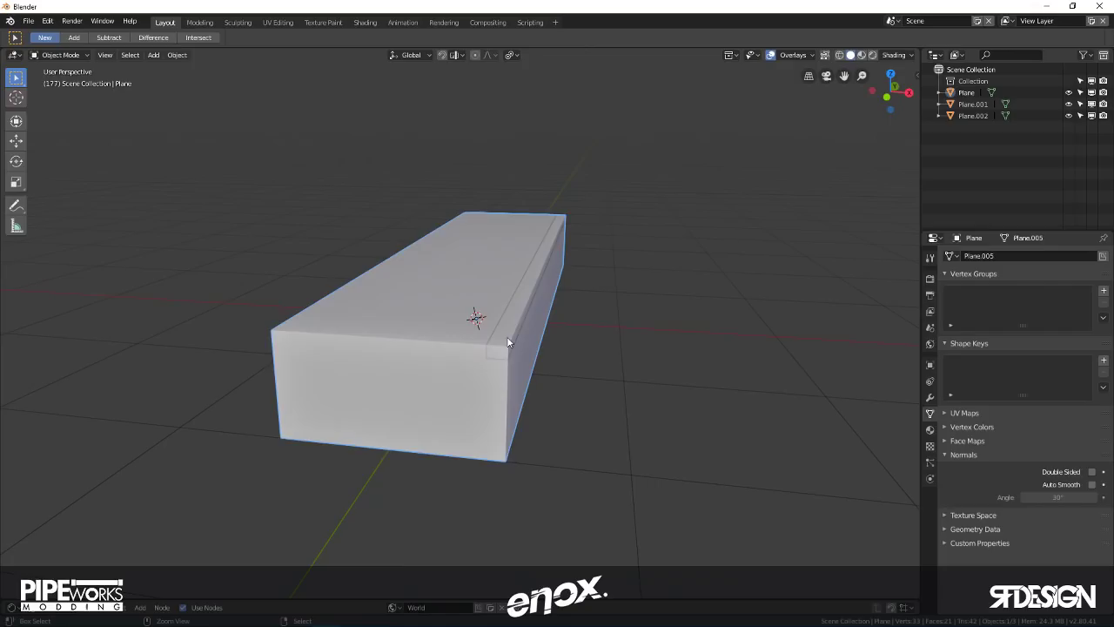
key("ctrl+j")
key("Tab")
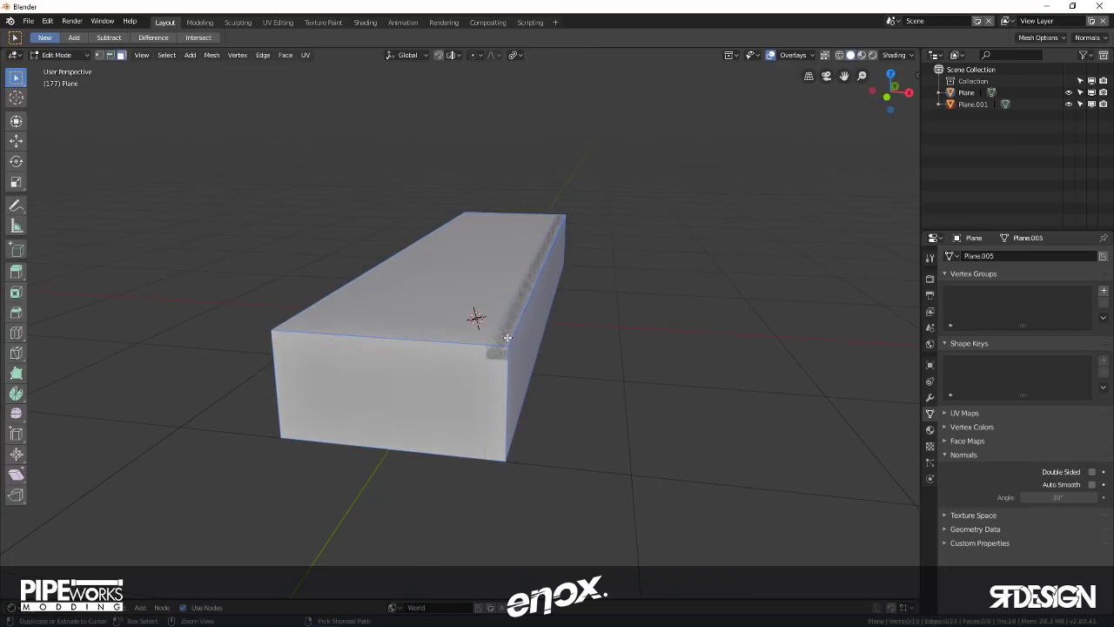
key("Tab")
key("Tab")
- Add a loop cut on the box close to its long top edge
left_click(508, 344)
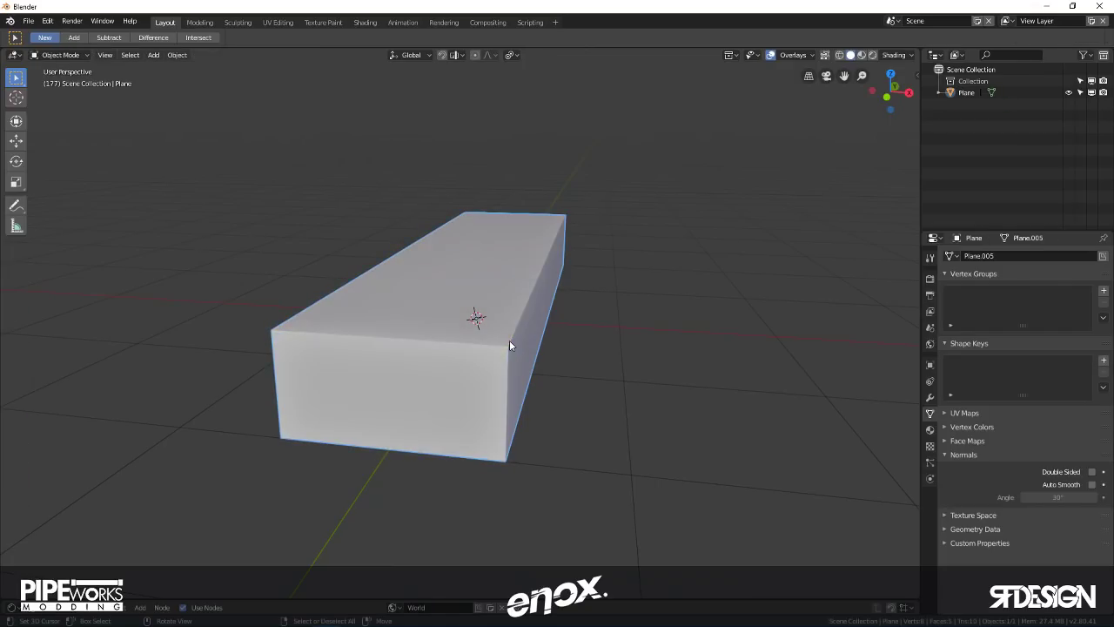
middle_click_drag(482, 400, 291, 461)
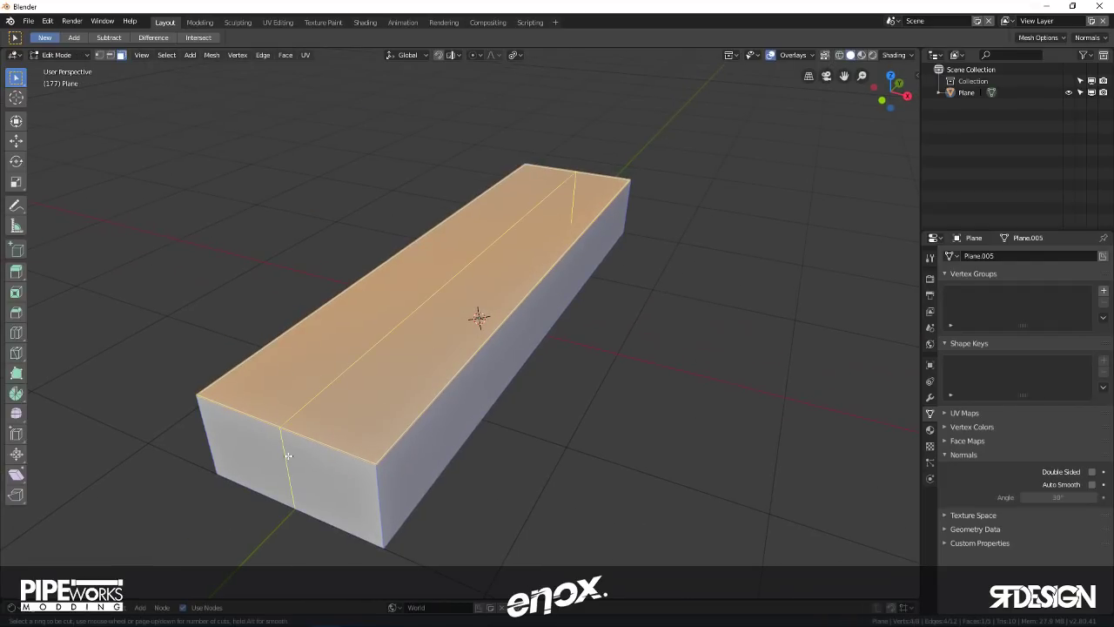
key("ctrl+r")
left_click_drag(346, 501, 368, 495)
key("ctrl+r")
left_click(385, 453)
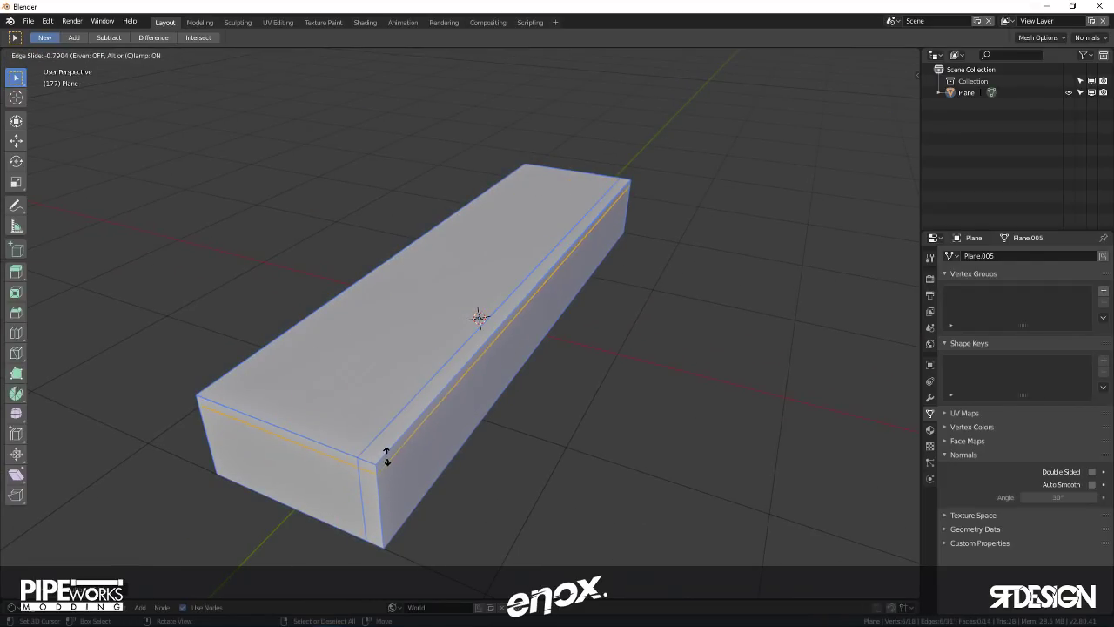
- Select the narrow strip faces along the edge and duplicate them in place
left_click(386, 453)
key("3")
left_click(368, 463)
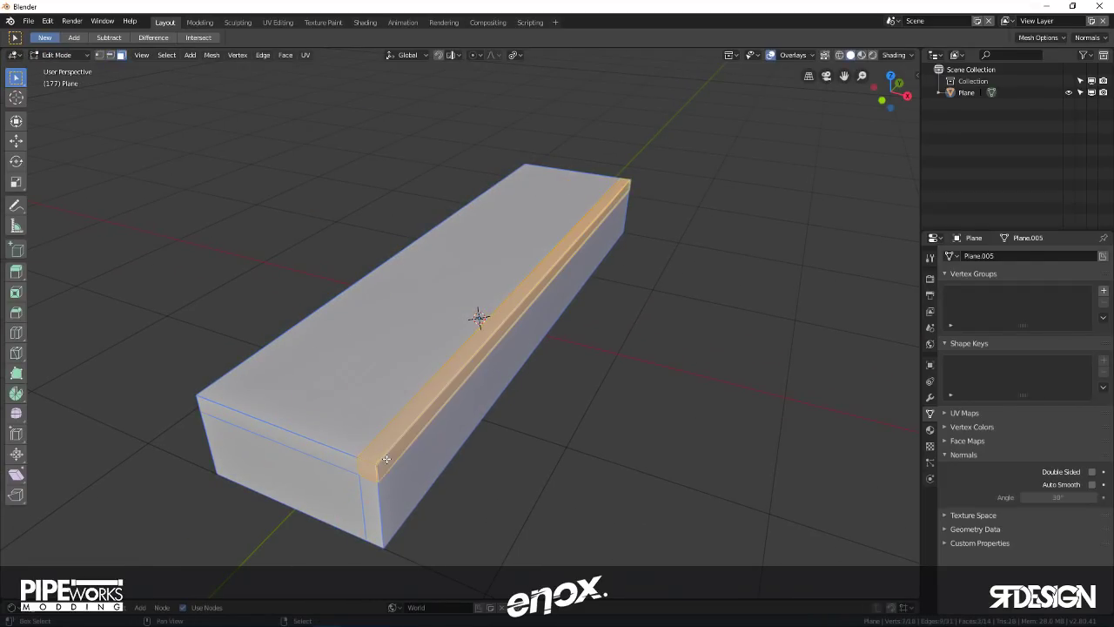
middle_click_drag(364, 471, 455, 367)
middle_click_drag(518, 411, 600, 403)
key("shift+d")
right_click(602, 348)
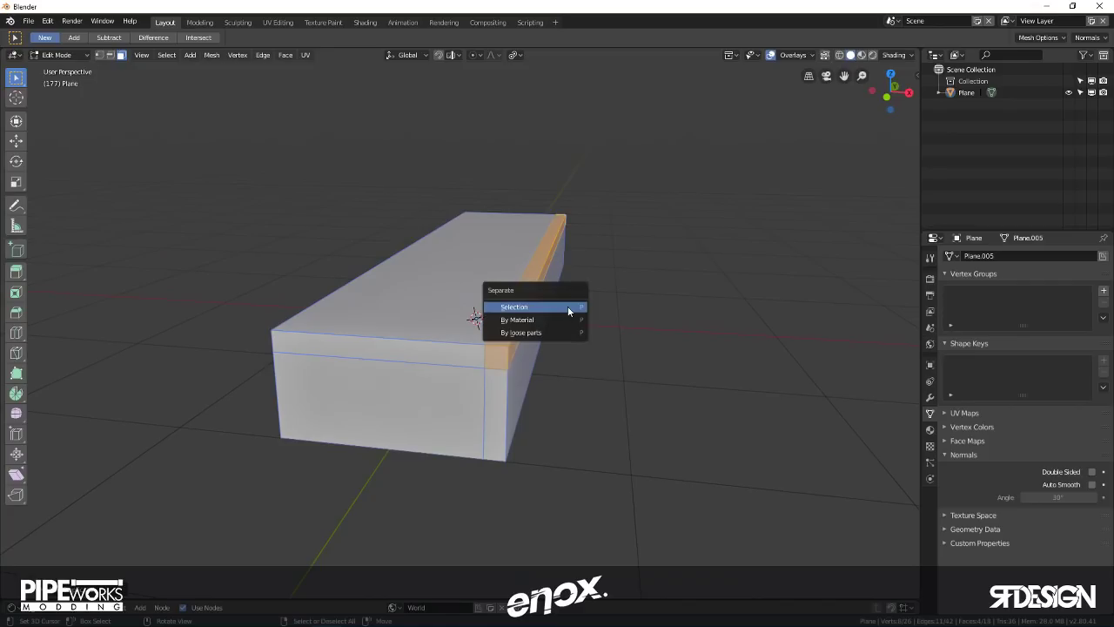
- Separate the duplicated strip into Plane.001, reposition it, and reselect the box
left_click(568, 306)
key("Tab")
left_click(516, 309)
key("g")
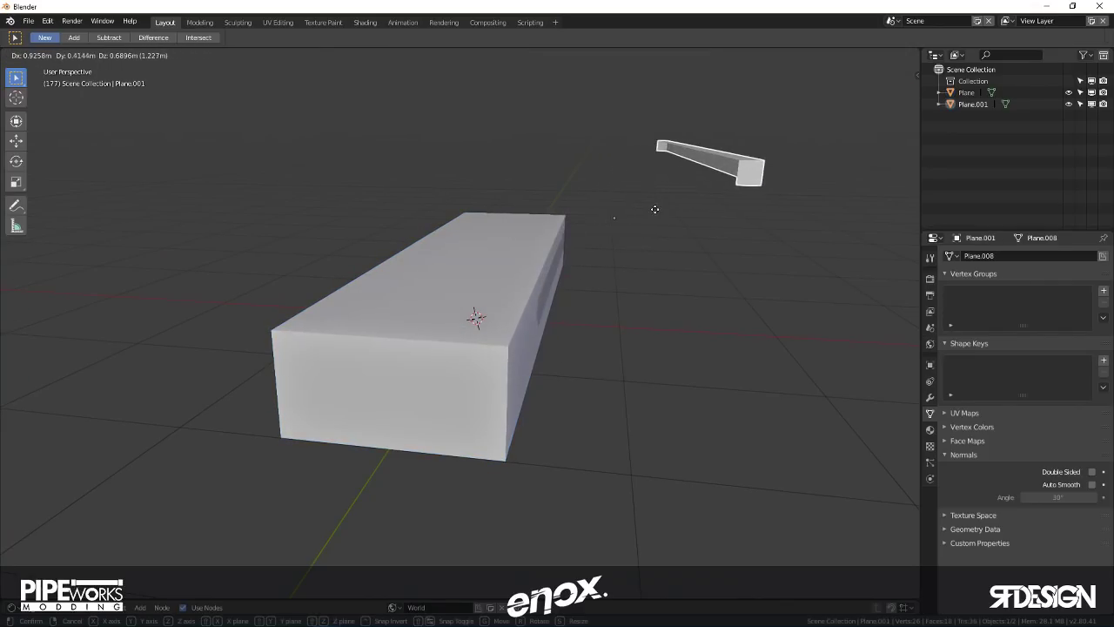
left_click(504, 292)
left_click(468, 329)
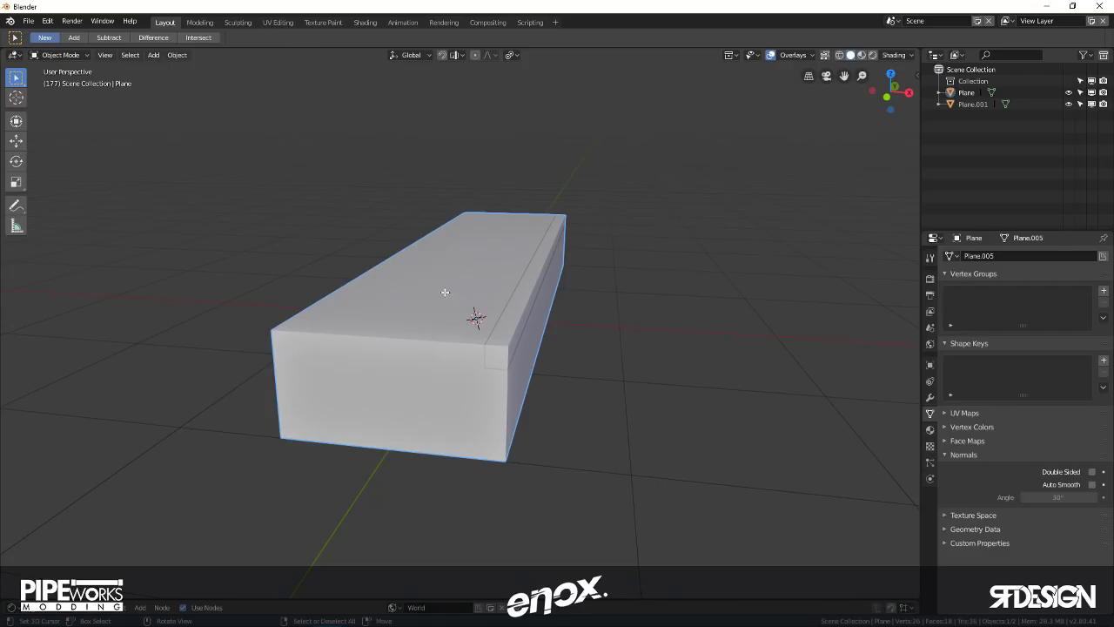
key("Tab")
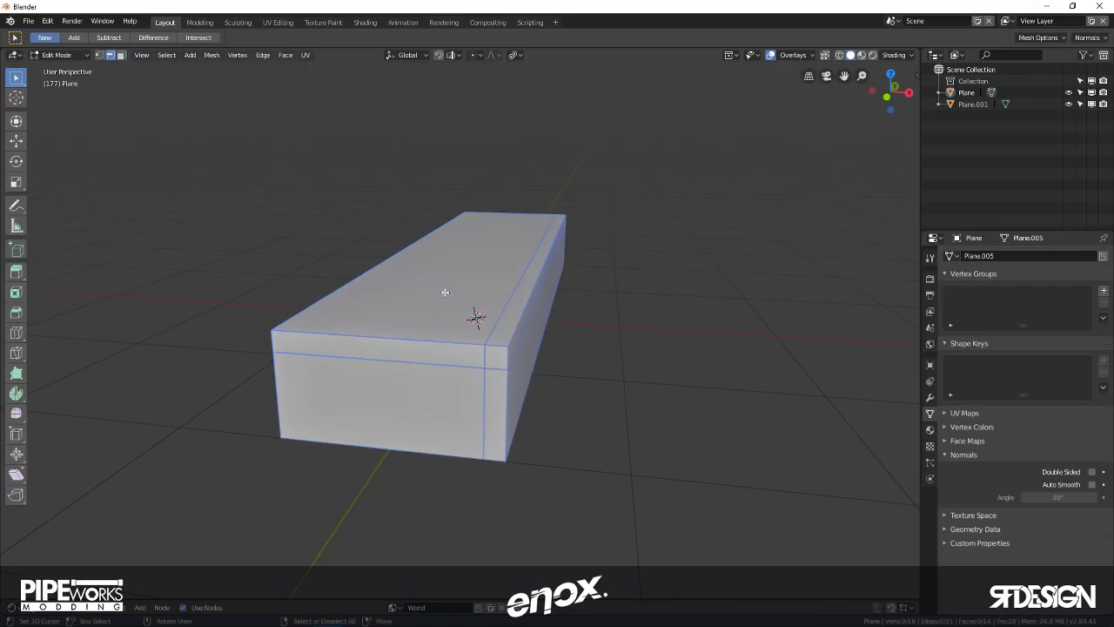
left_click(374, 359, "alt")
middle_click_drag(316, 350, 342, 397)
key("ctrl+z")
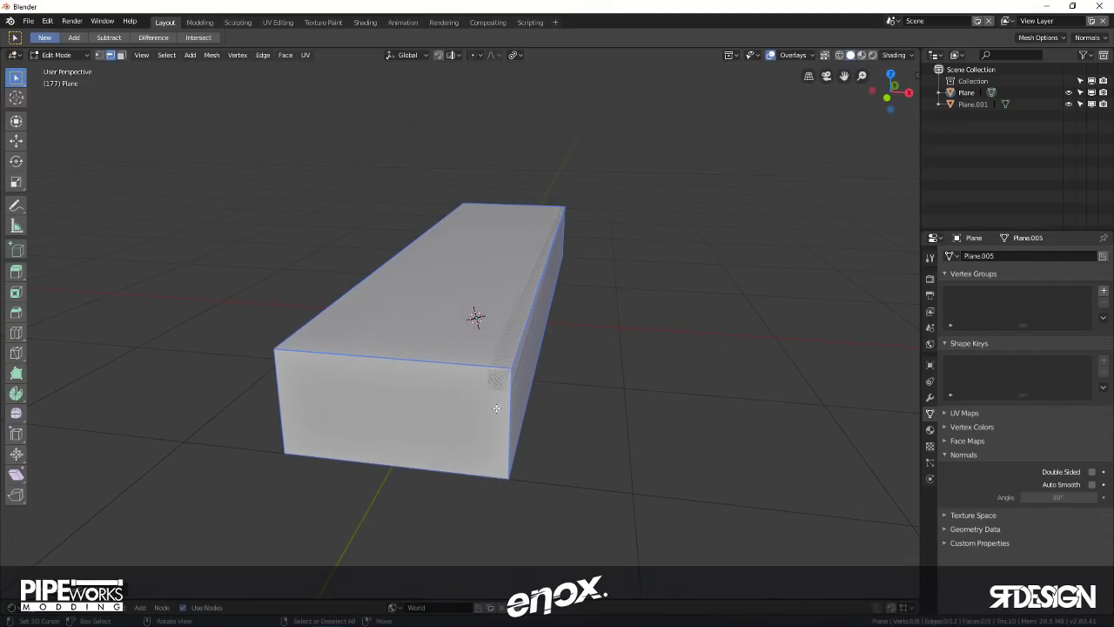
key("Tab")
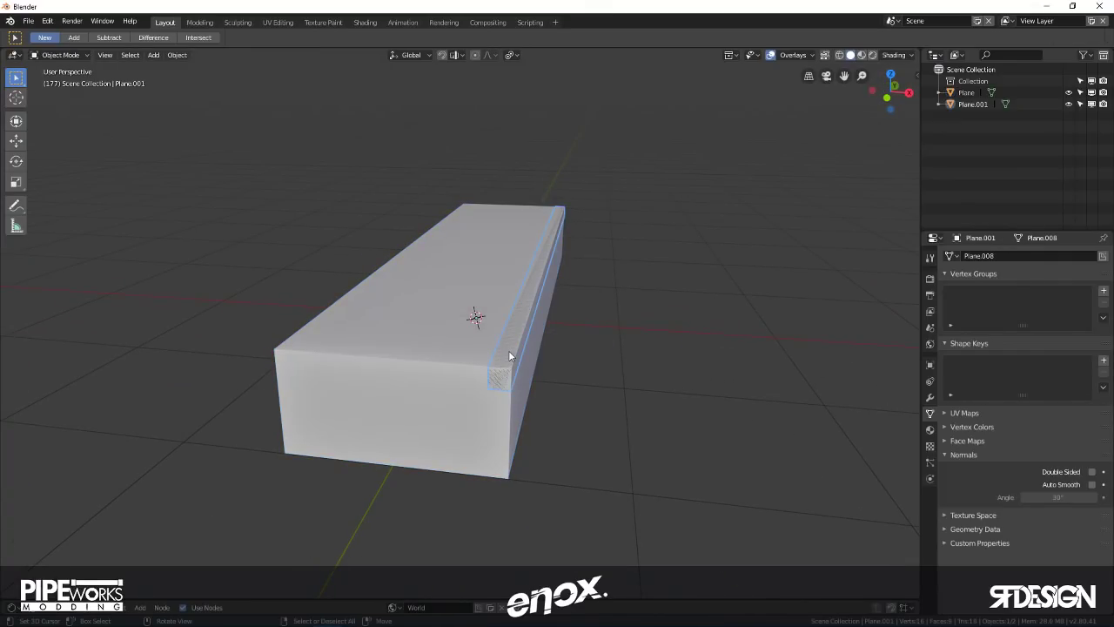
- Select Plane.001 and raise its lower edge along Z in Edit Mode to form a thin lip
left_click(508, 350)
scroll(469, 296, "up", 3)
middle_click_drag(468, 297, 482, 240)
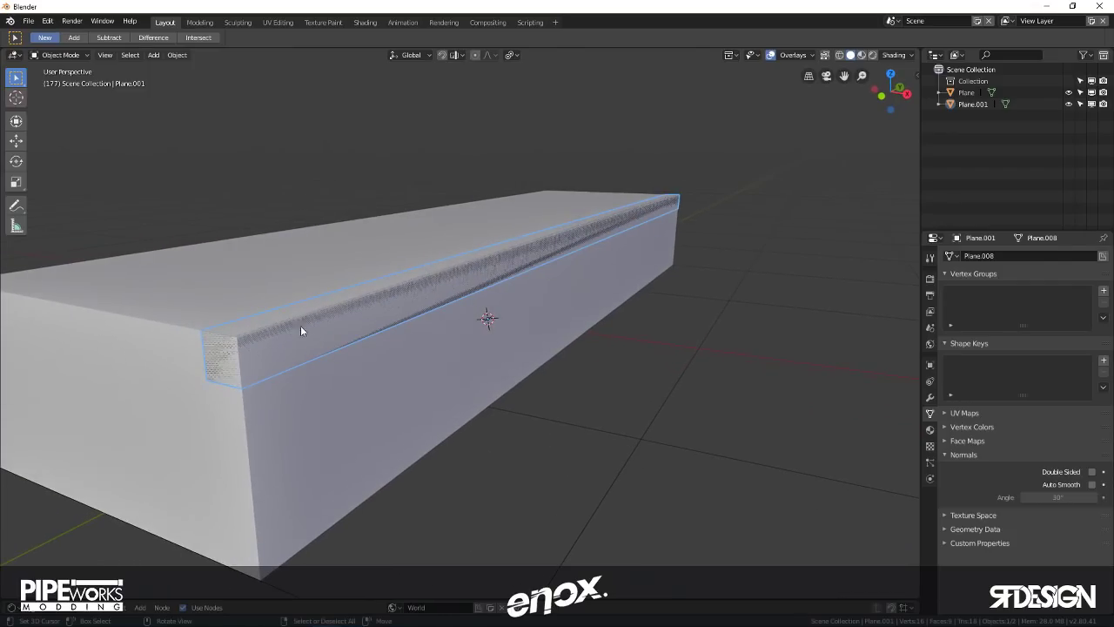
middle_click_drag(418, 297, 755, 305)
middle_click_drag(504, 253, 474, 279)
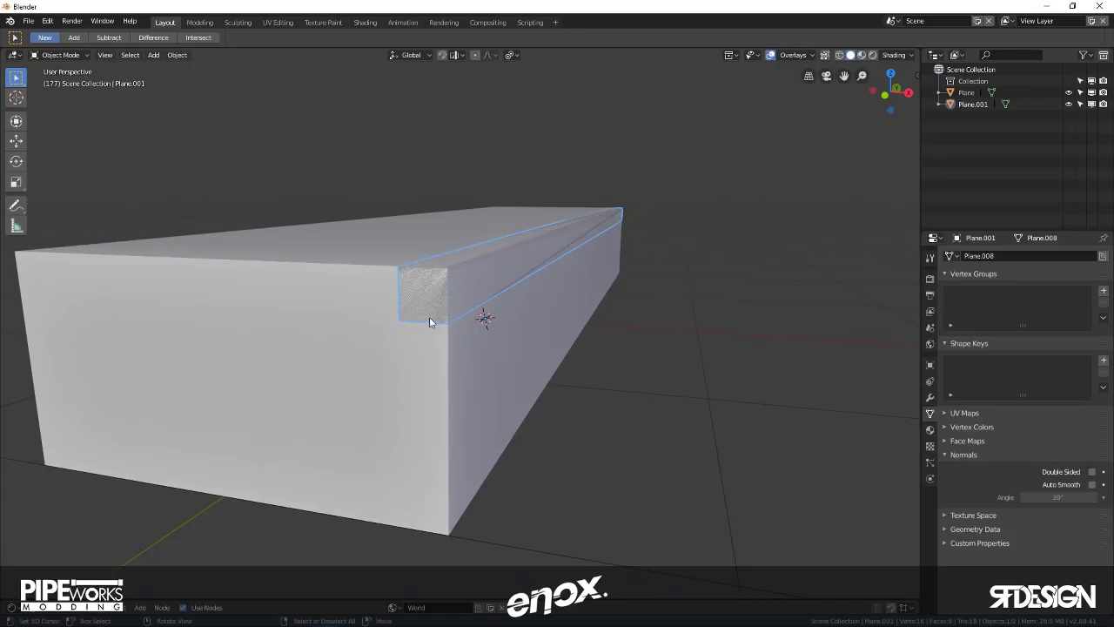
key("Tab")
middle_click_drag(430, 321, 442, 278)
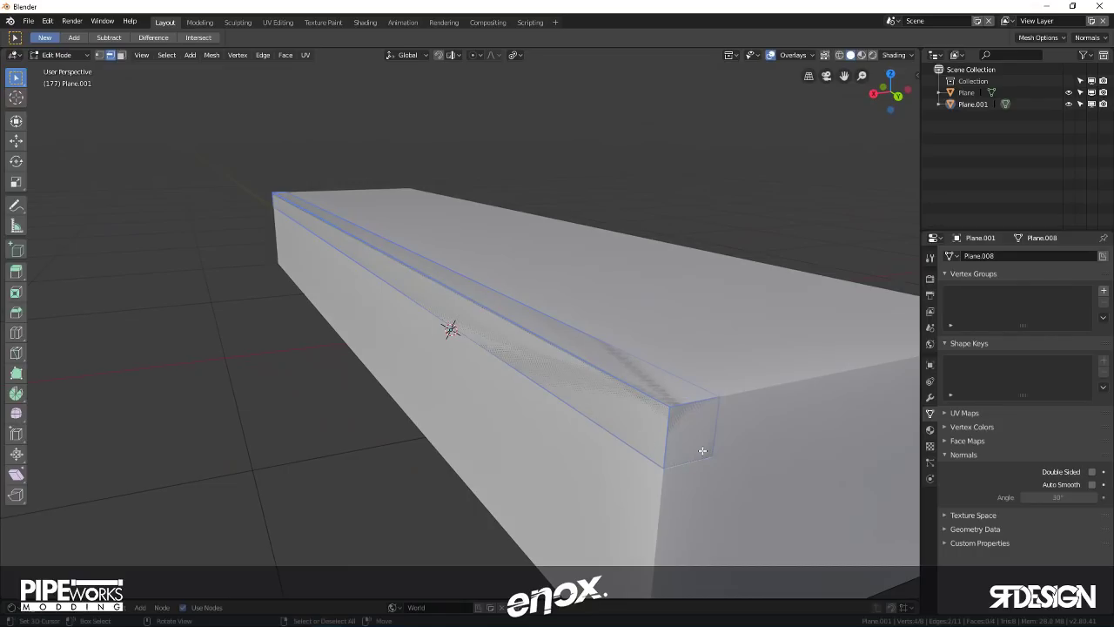
key("g")
key("z")
left_click(721, 351)
key("Tab")
middle_click_drag(721, 351, 473, 326)
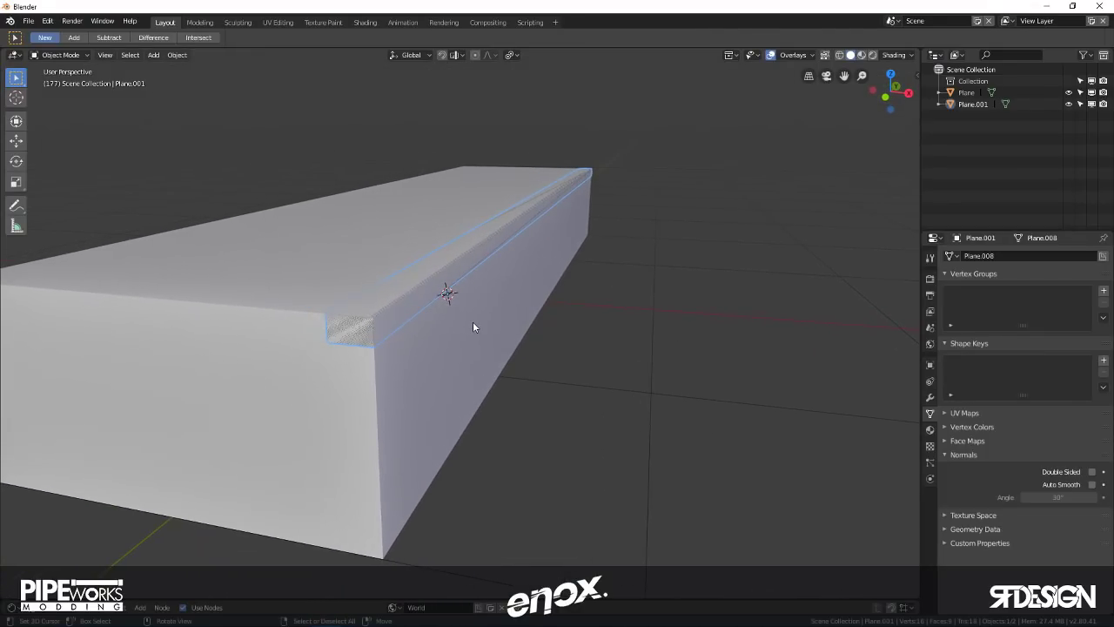
- Add a Solidify modifier to the strip with Even Thickness and -0.004 m thickness
left_click(929, 399)
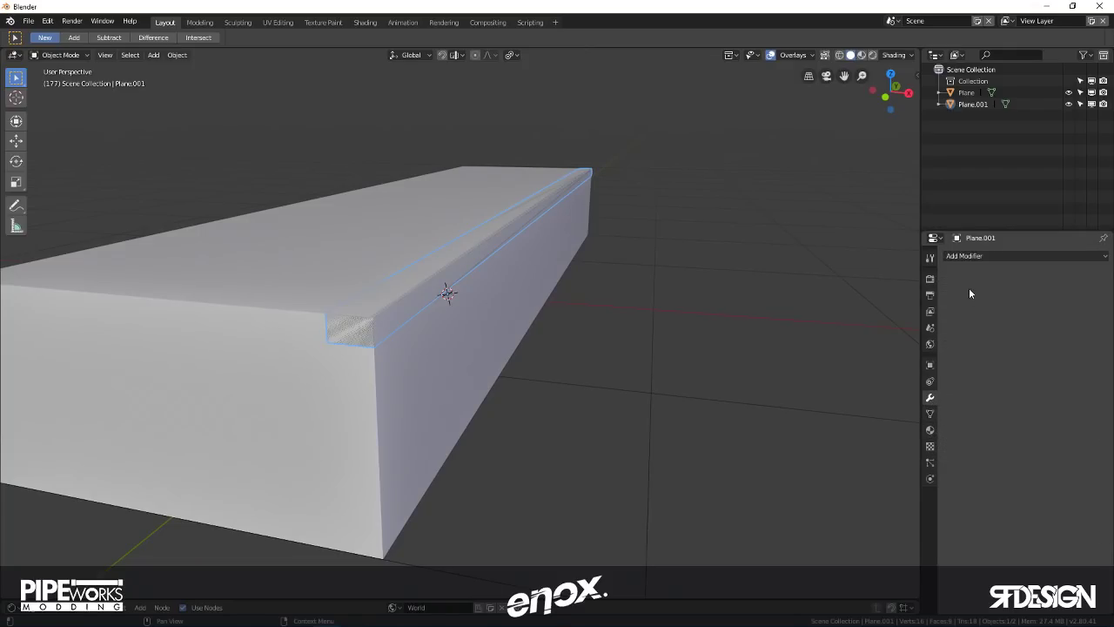
left_click(972, 256)
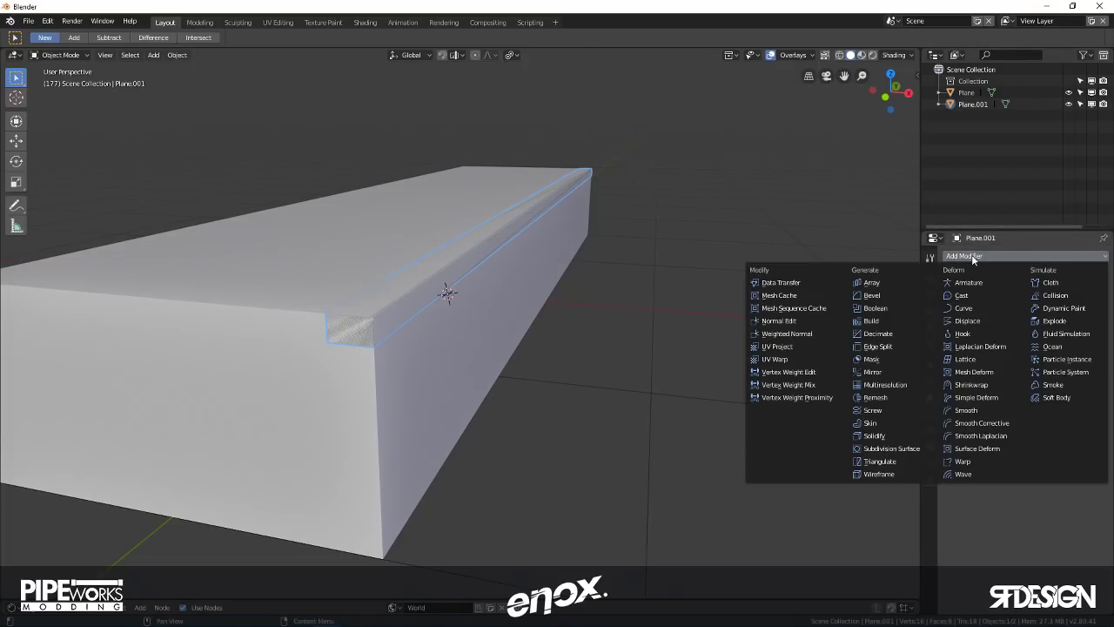
left_click(888, 436)
scroll(799, 281, "up", 2)
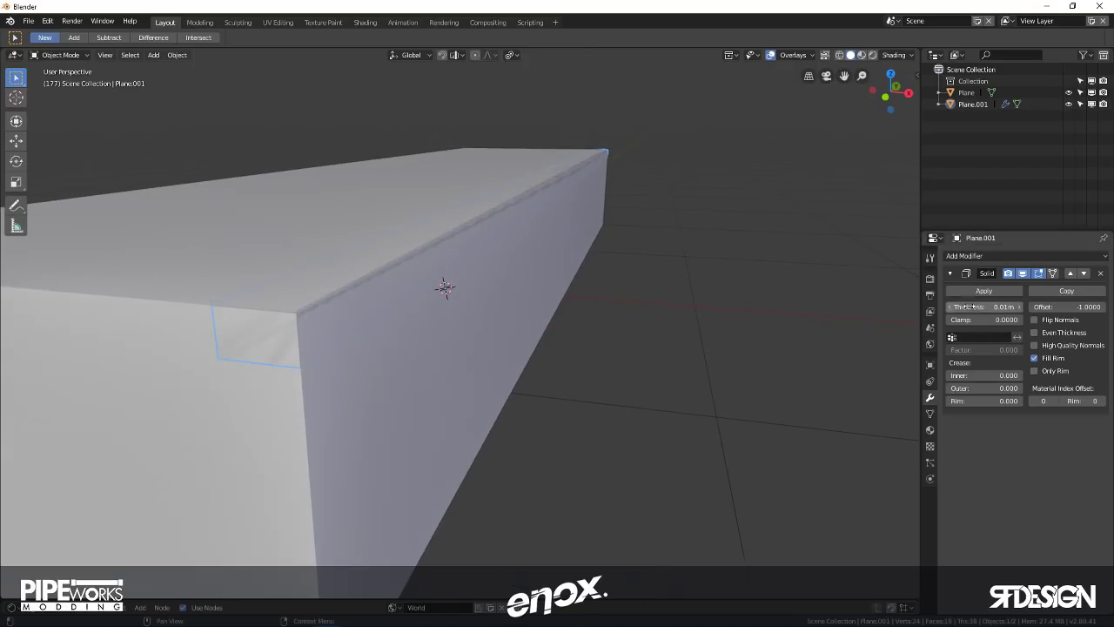
middle_click_drag(657, 323, 701, 317)
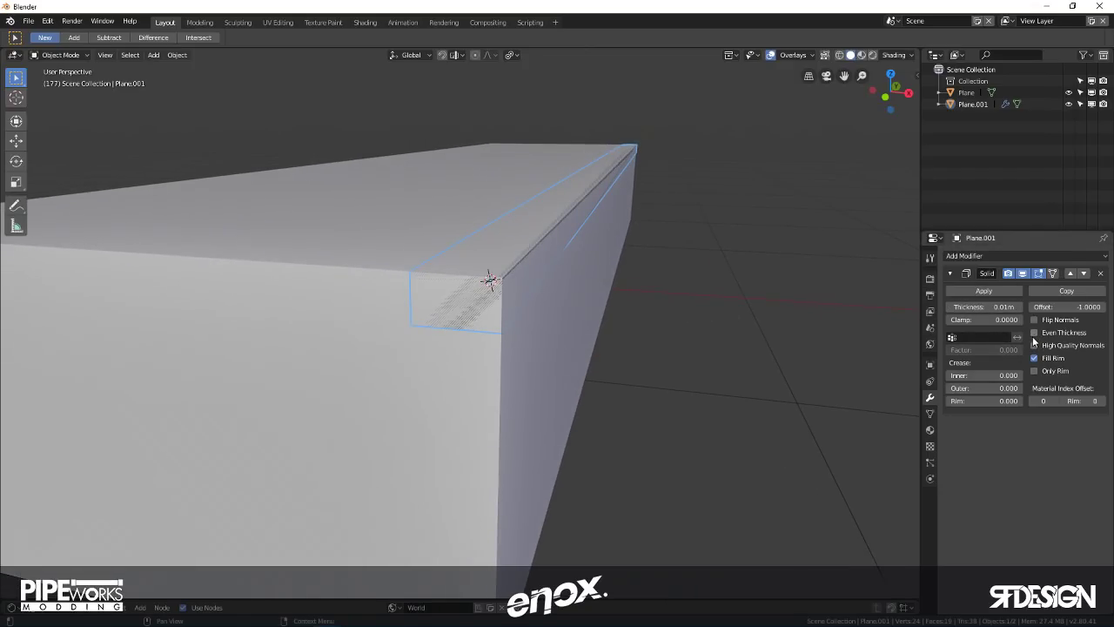
left_click(1035, 338)
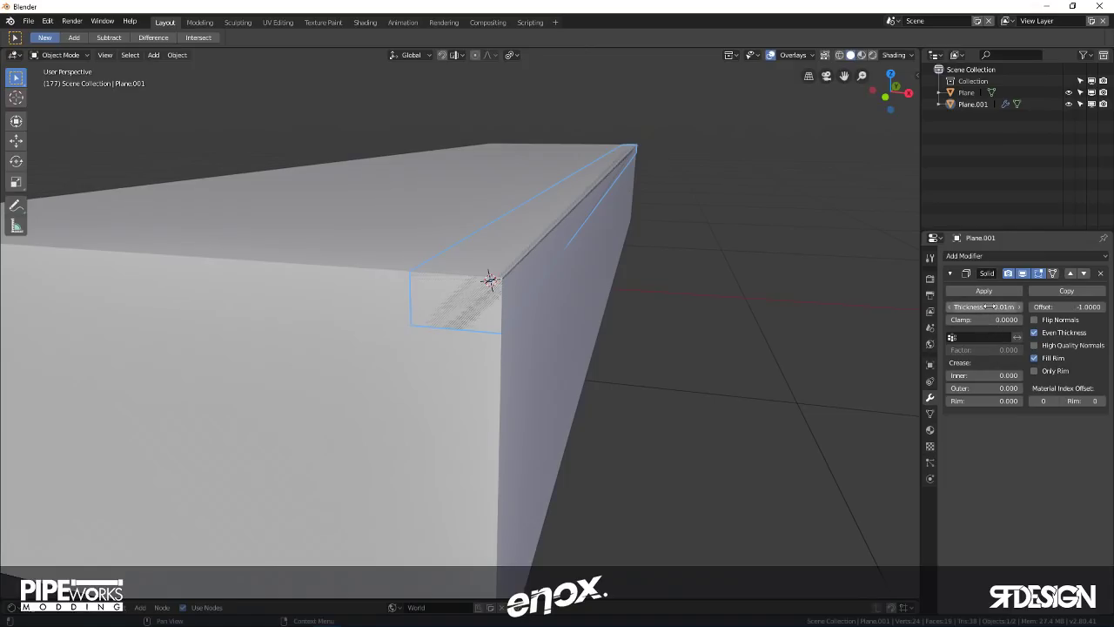
mouse_move(984, 307)
left_mouse_down()
mouse_move(1010, 306)
mouse_move(973, 306)
mouse_move(991, 307)
left_mouse_up()
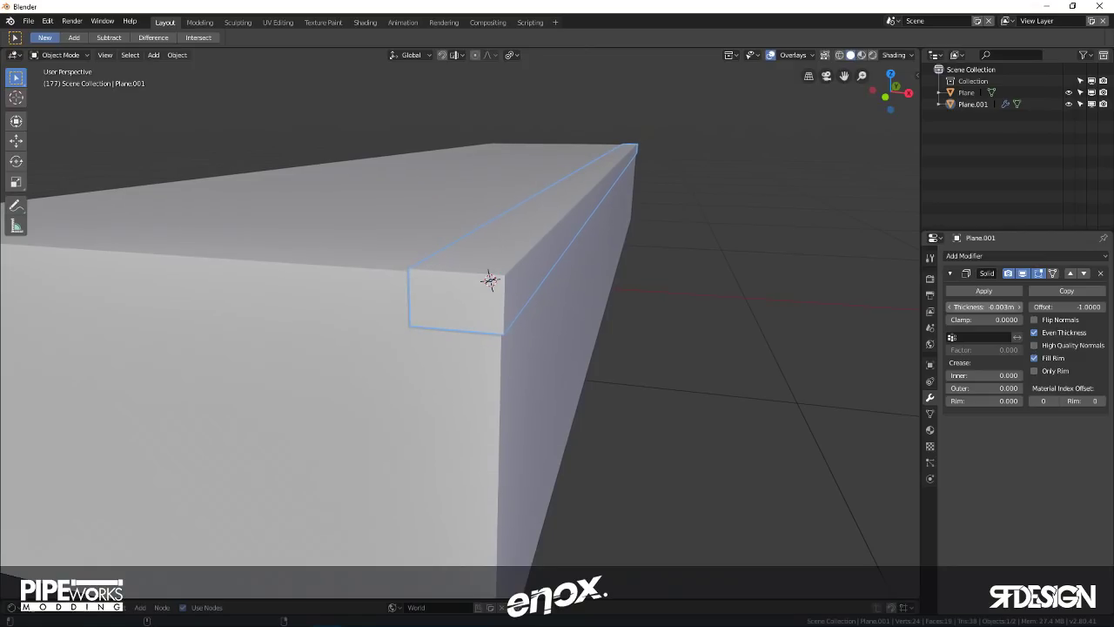
- Reselect Plane.001 and apply its Solidify modifier
middle_click_drag(719, 317, 844, 328)
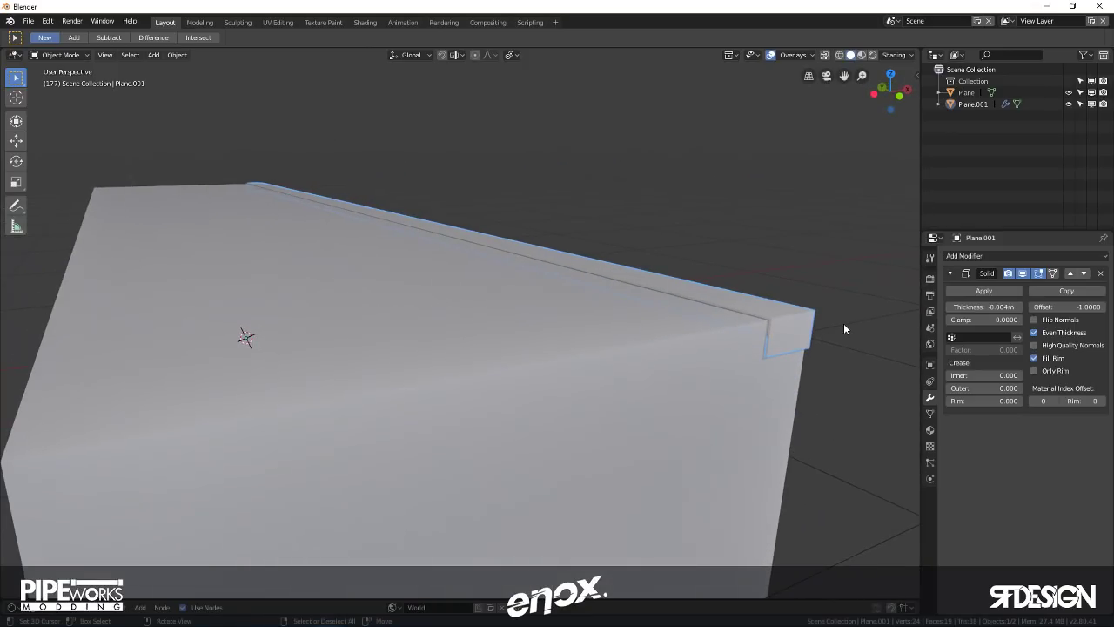
left_click(800, 324)
left_click(799, 278)
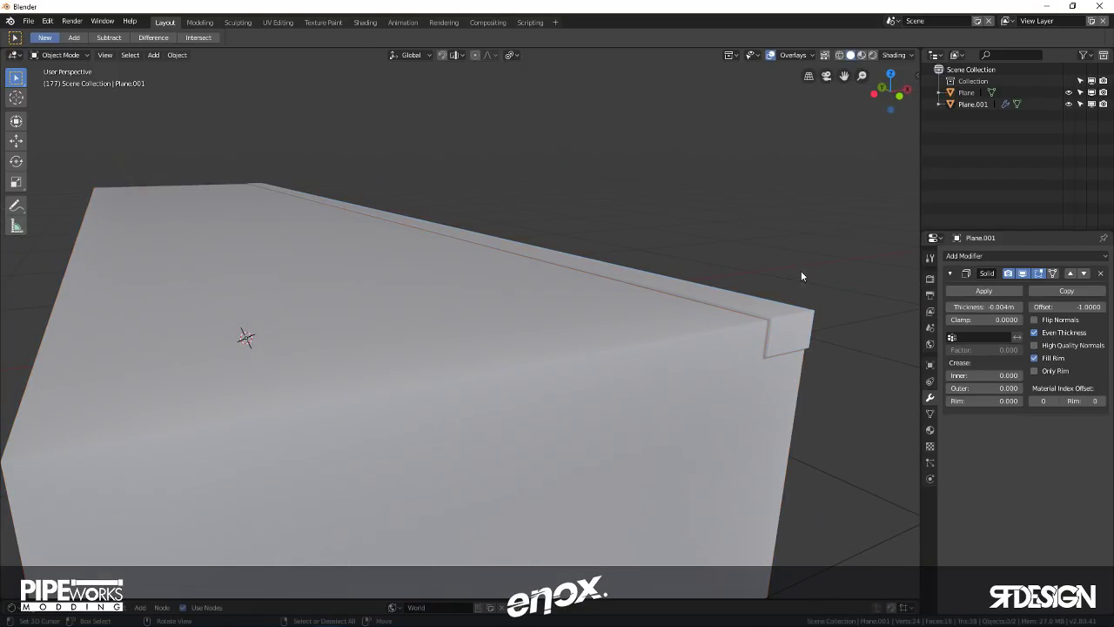
middle_click_drag(801, 270, 468, 303)
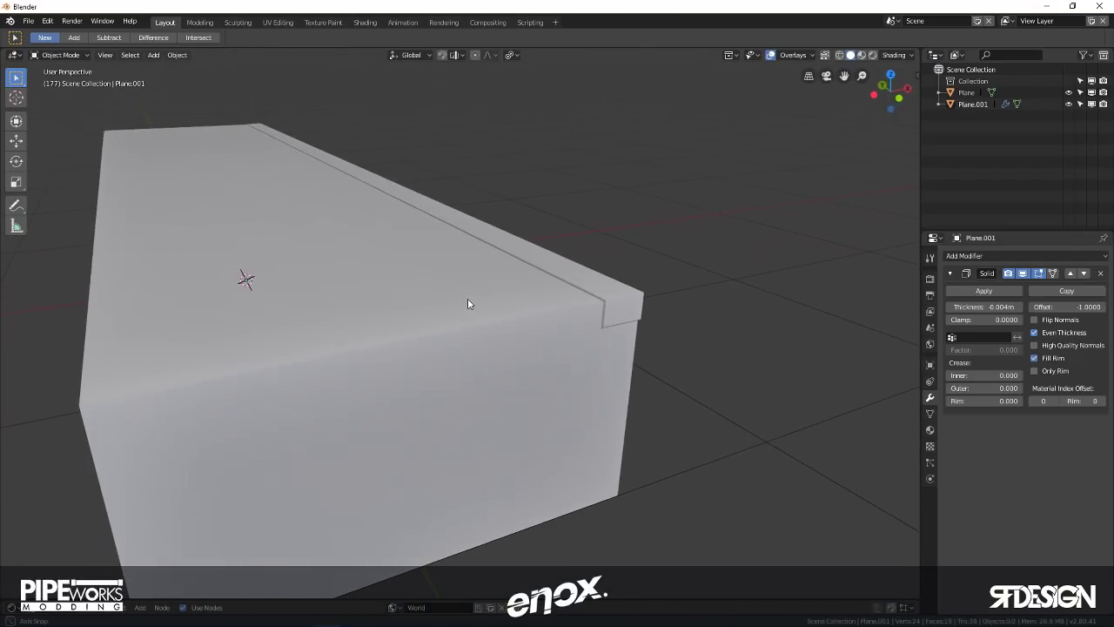
left_click(612, 300)
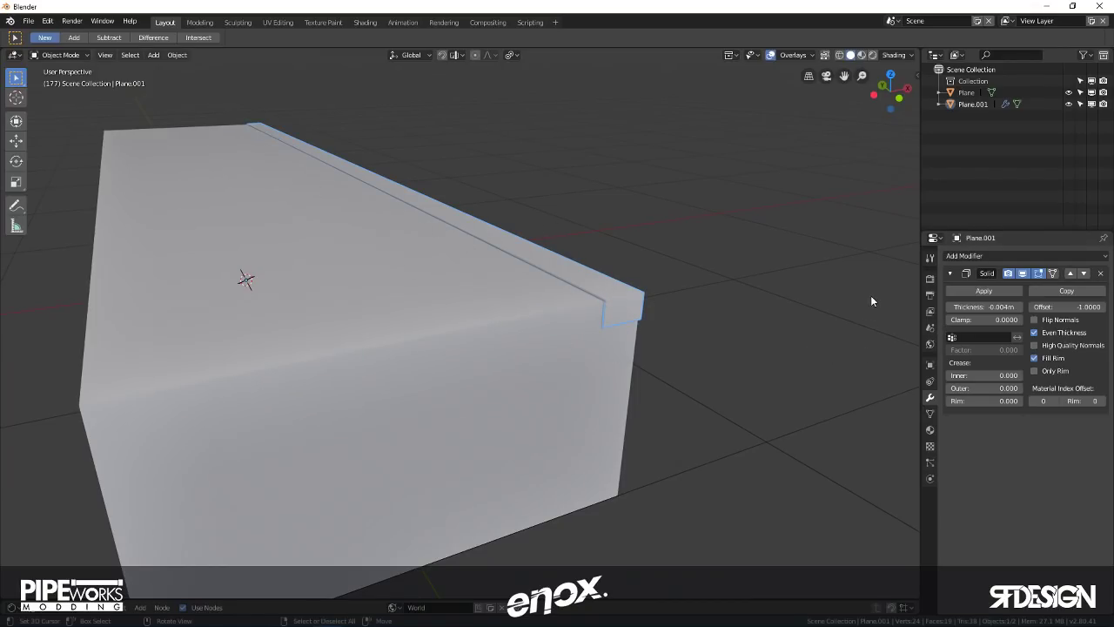
left_click(983, 291)
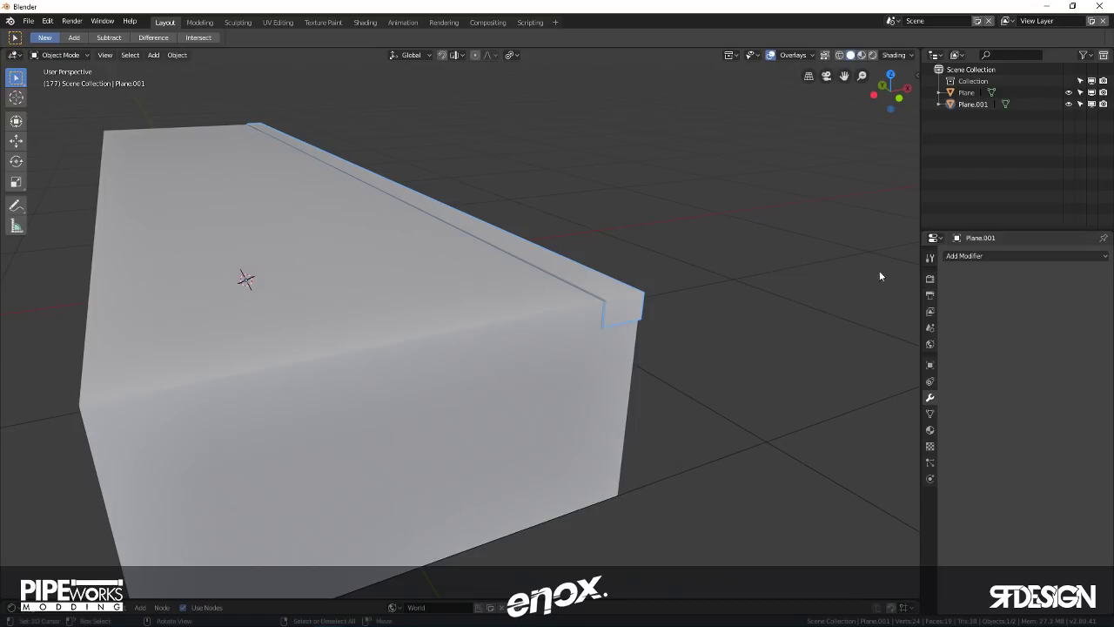
- Select the solidified strip Plane.001 and delete it, leaving only Plane
scroll(746, 280, "down", 8)
left_click(421, 263)
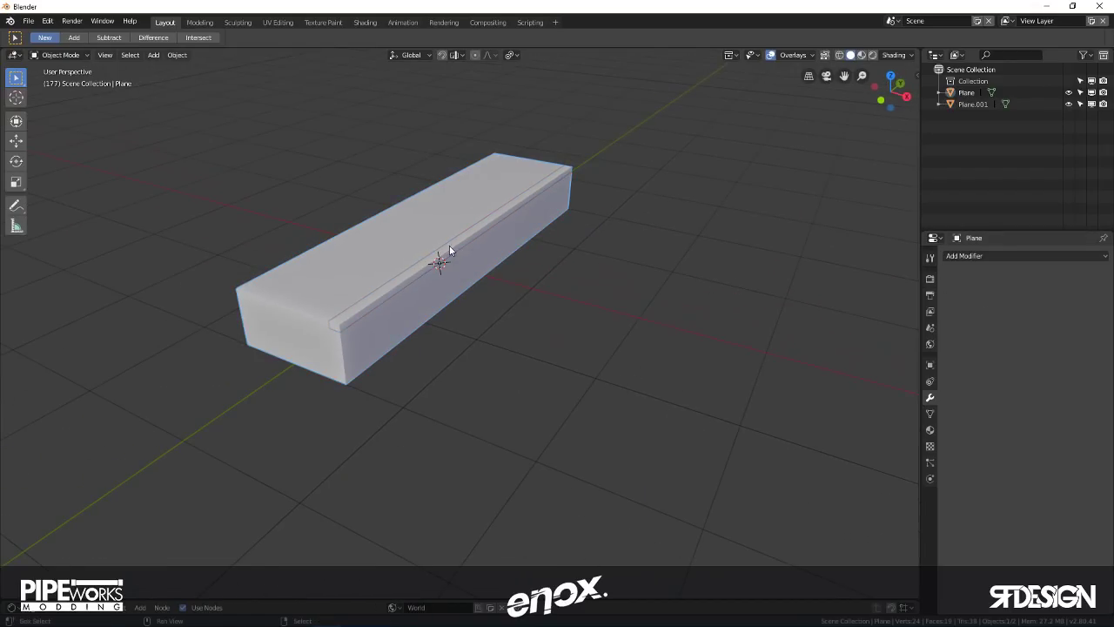
middle_click_drag(449, 249, 612, 254)
left_click_drag(510, 235, 543, 218)
middle_click_drag(543, 218, 543, 257)
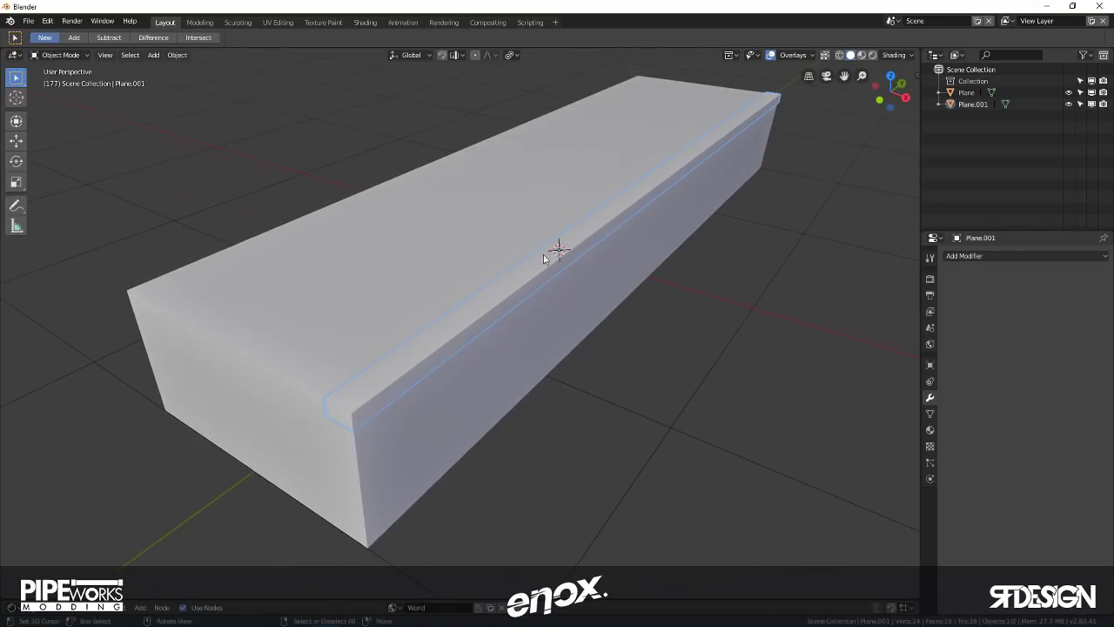
key("Delete")
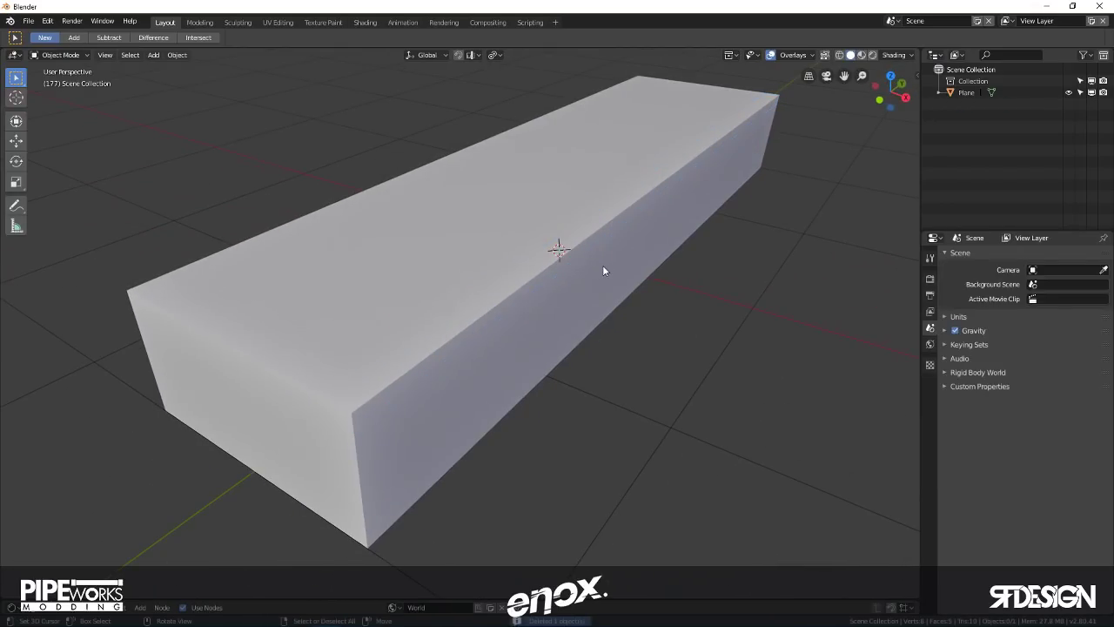
middle_click_drag(493, 313, 514, 335)
- Loop cut the box just below its top edge, then select the top face in face mode
left_click(396, 340)
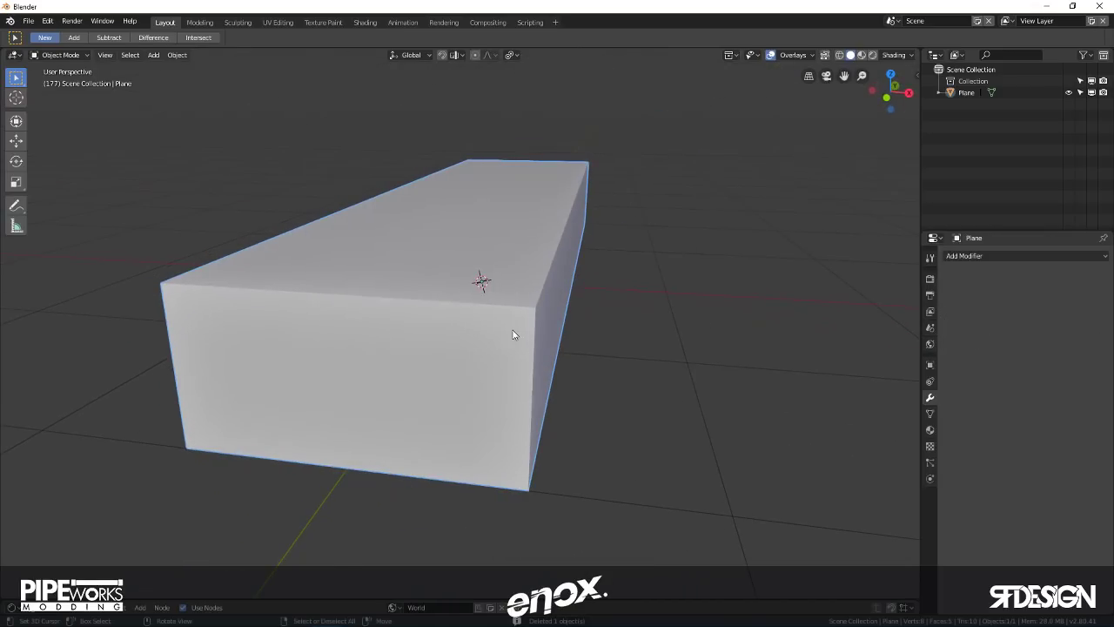
key("Tab")
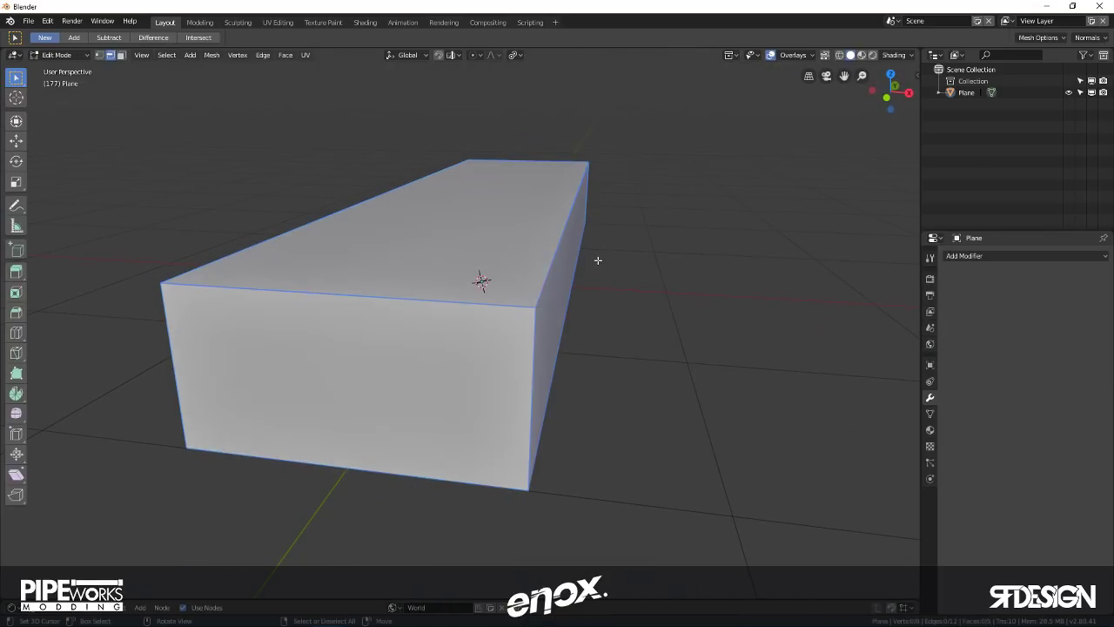
middle_click_drag(597, 258, 631, 300)
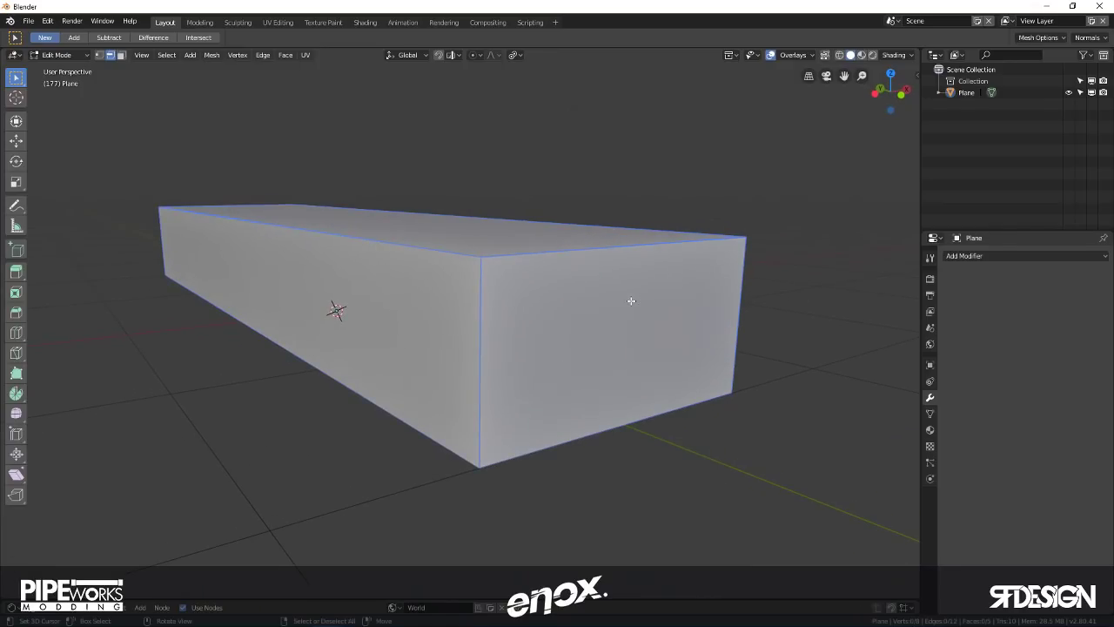
key("ctrl+r")
left_click(485, 340)
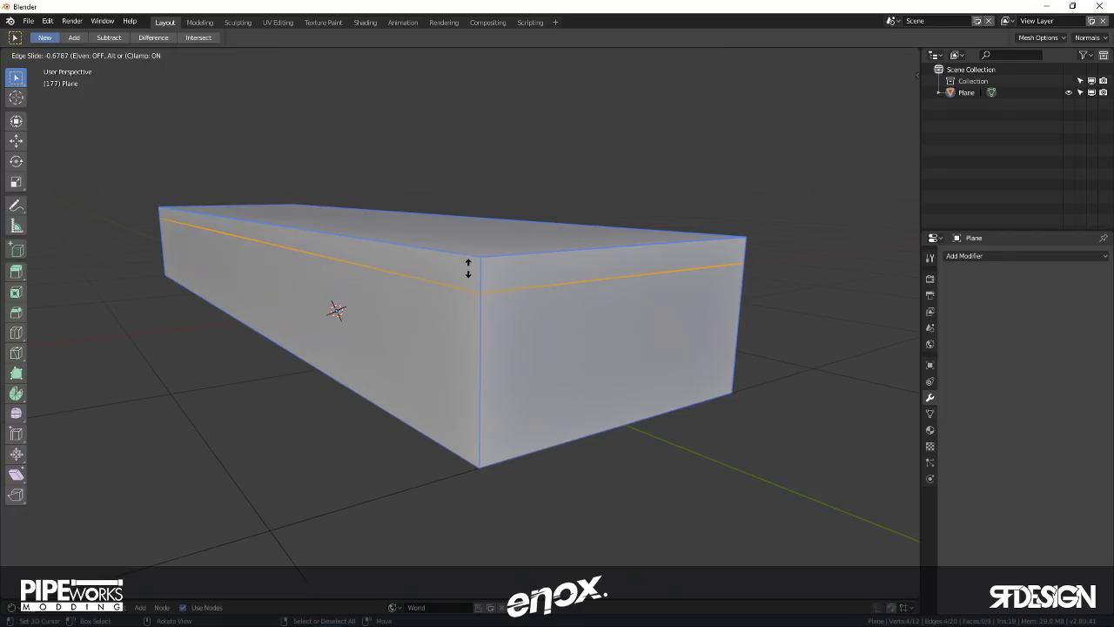
left_click(467, 267)
middle_click_drag(714, 299, 626, 223)
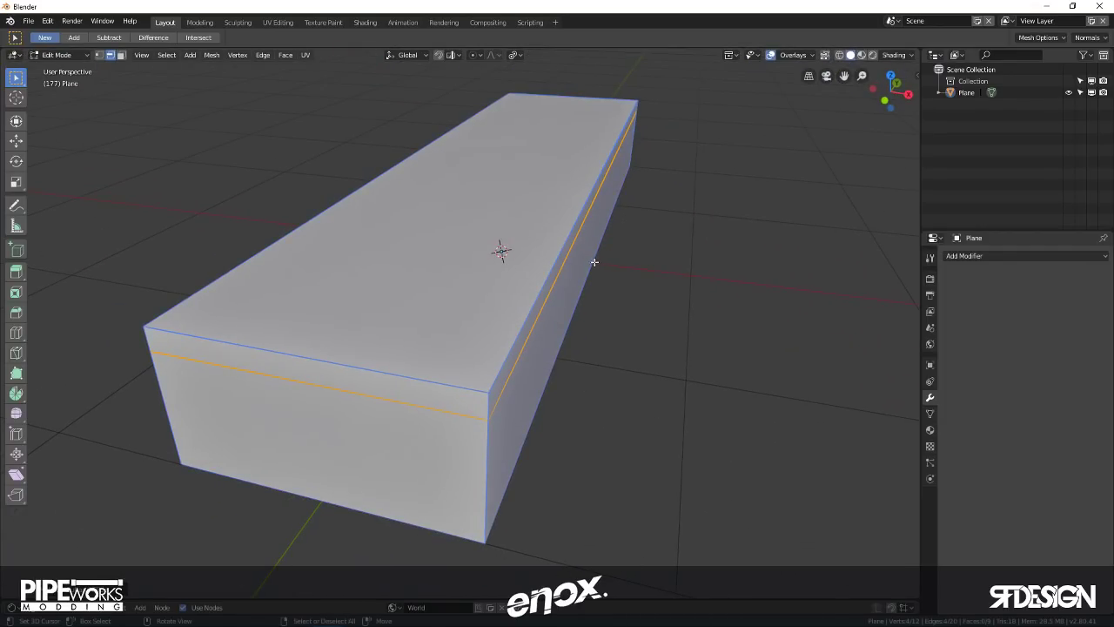
left_click(121, 55)
left_click(452, 273)
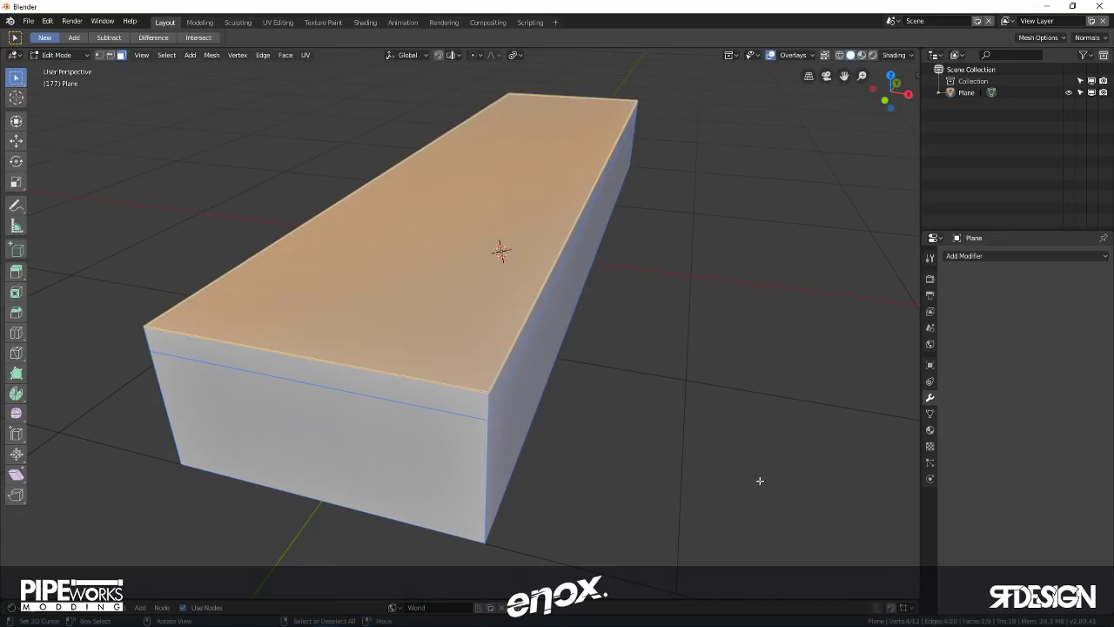
- Inset the top face and select the border ring plus the upper side band
key("i")
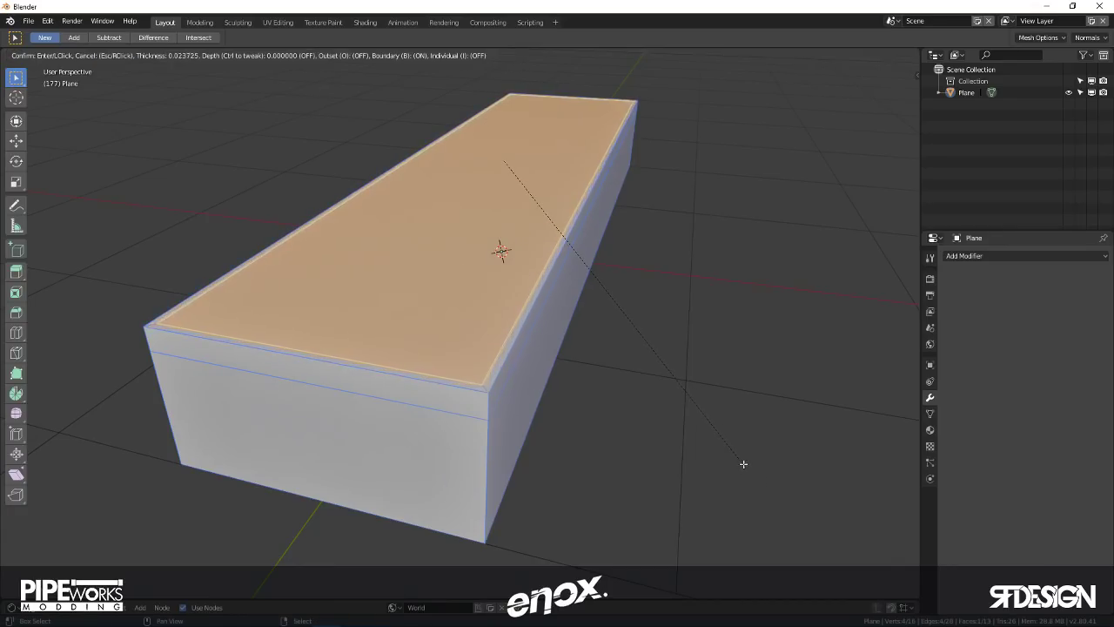
left_click(697, 408)
middle_click_drag(697, 407, 628, 379)
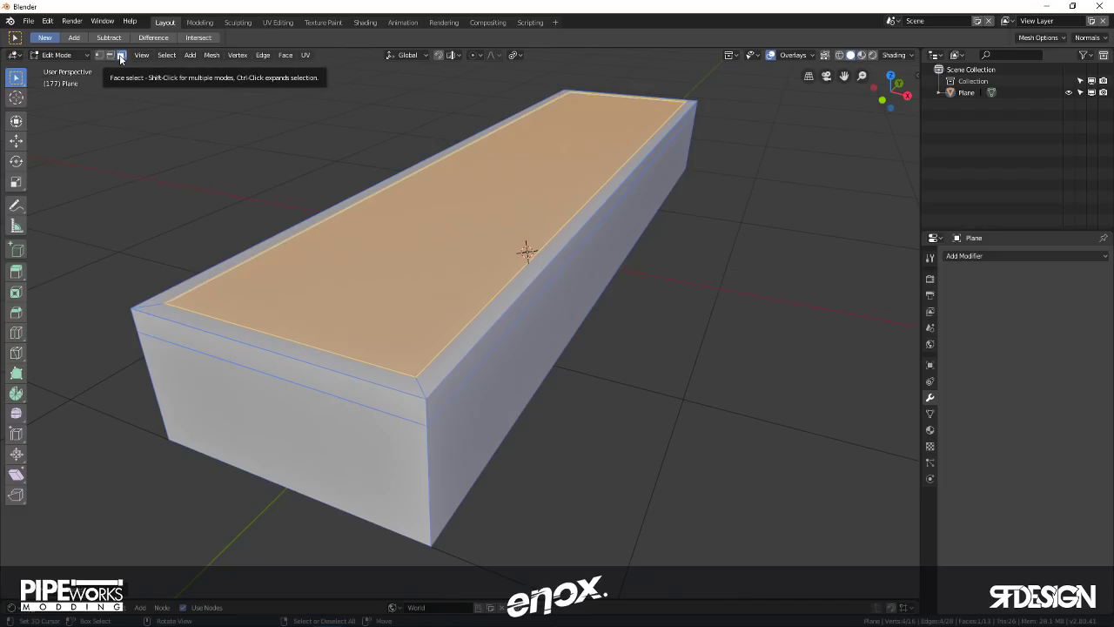
left_click(421, 386, "alt")
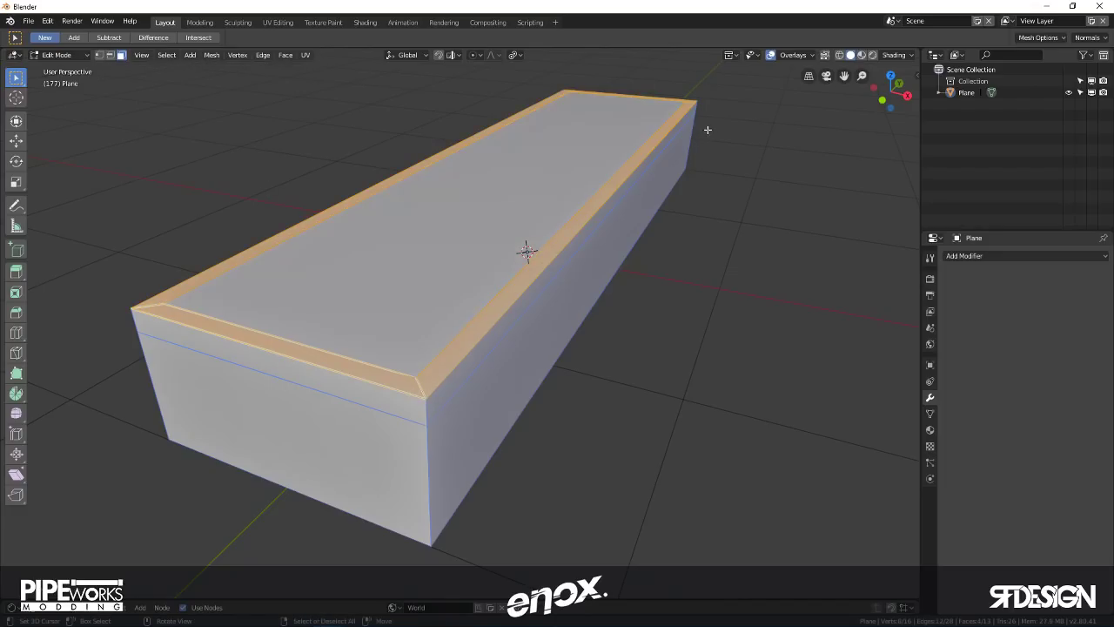
left_click(425, 407, "alt+shift")
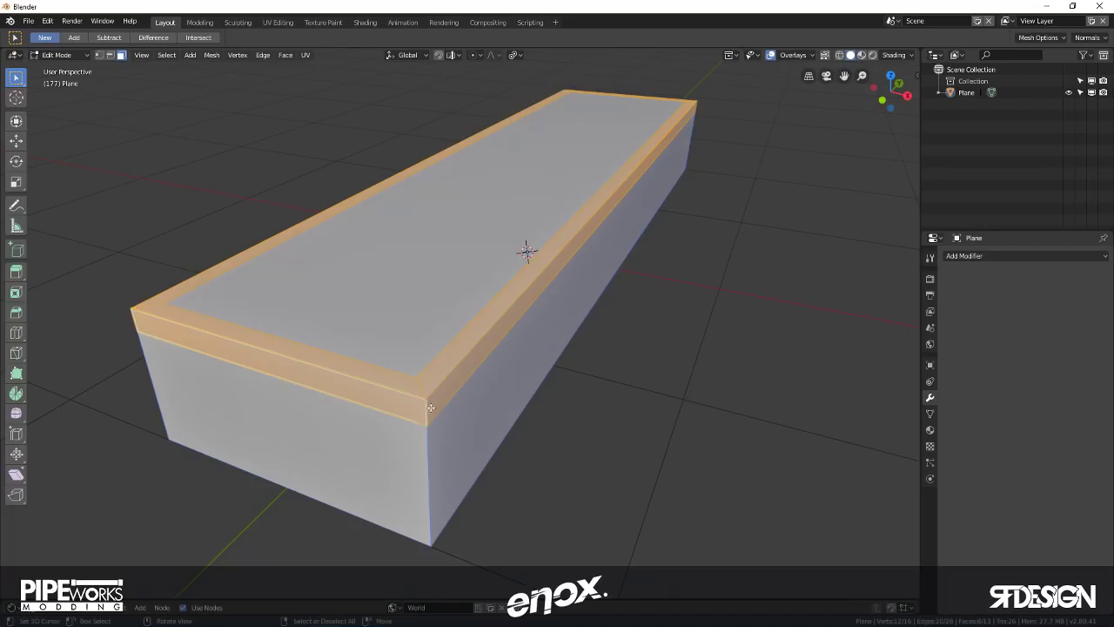
middle_click_drag(425, 407, 532, 393)
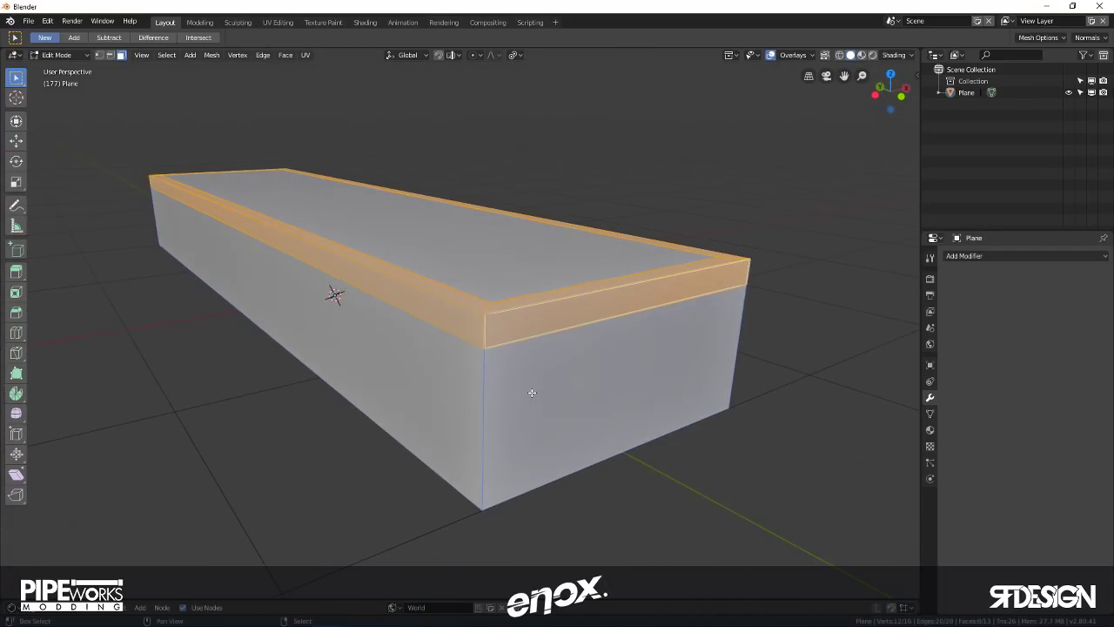
- Duplicate the rim faces in place and separate them as Plane.001
key("shift+d")
right_click(500, 322)
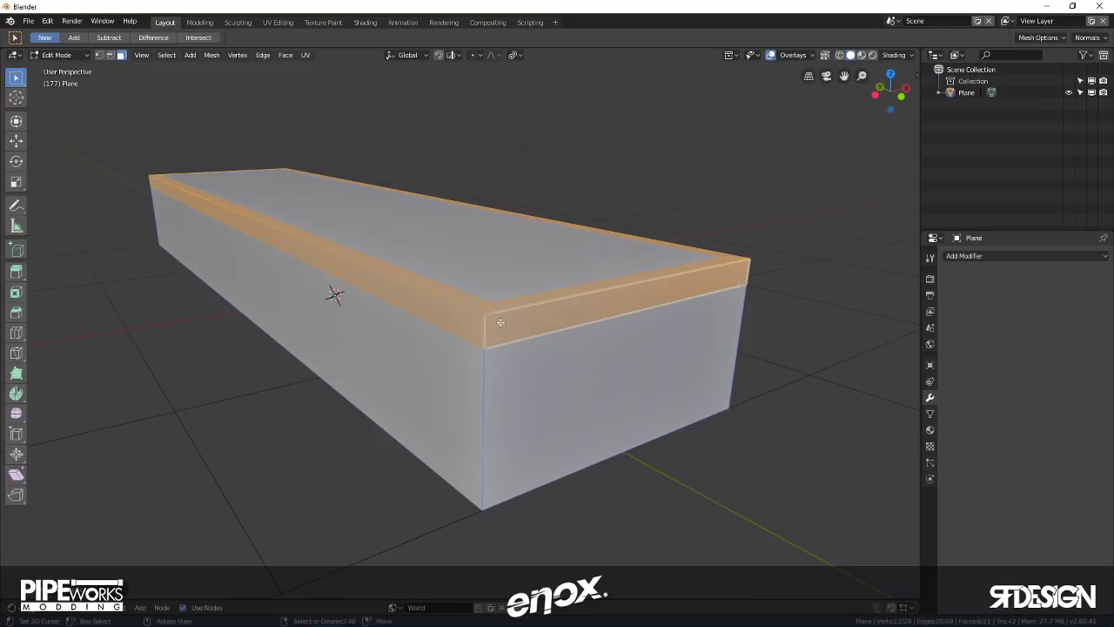
key("p")
left_click(501, 322)
- Select the box's top rim edge loop, fill it with a face, and deselect all
key("Tab")
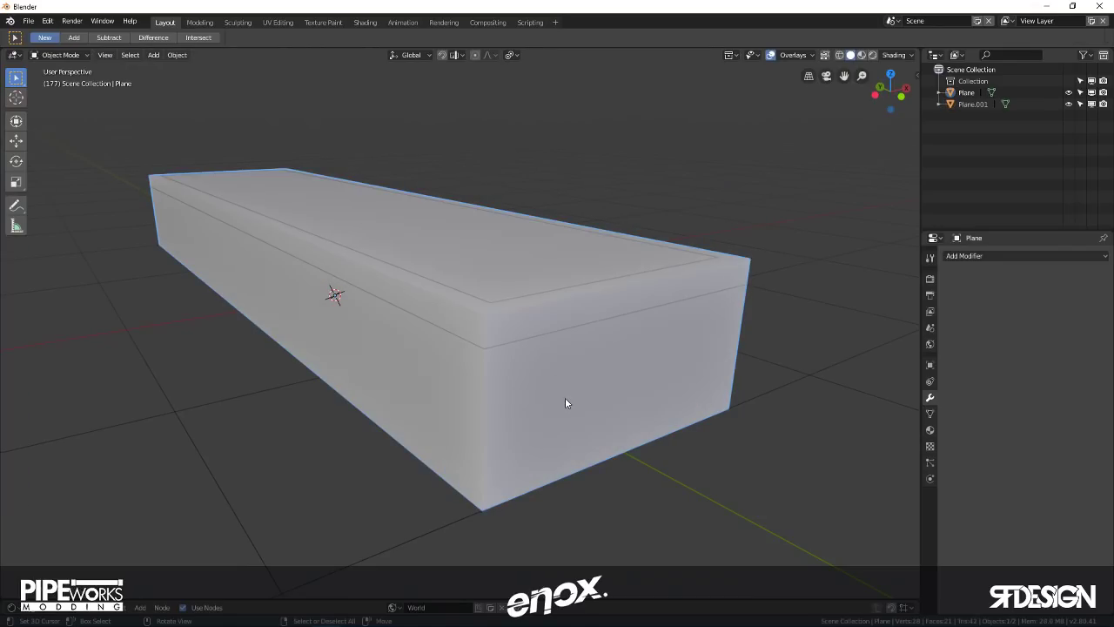
key("Tab")
key("2")
left_click(471, 280, "alt")
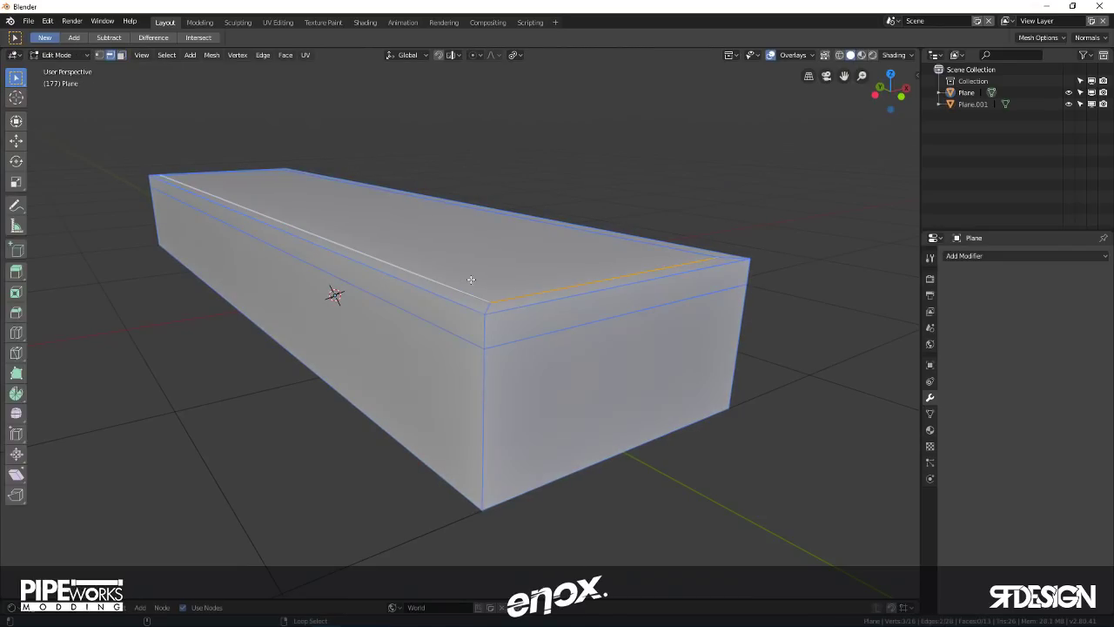
middle_click_drag(471, 280, 647, 263)
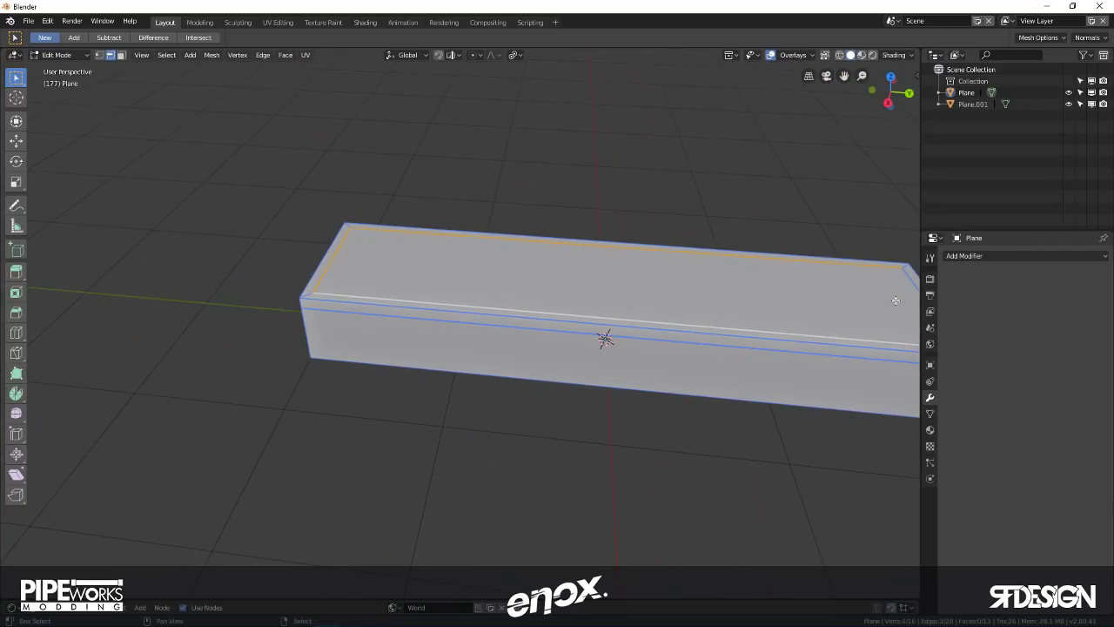
key("f")
middle_click_drag(896, 300, 607, 400)
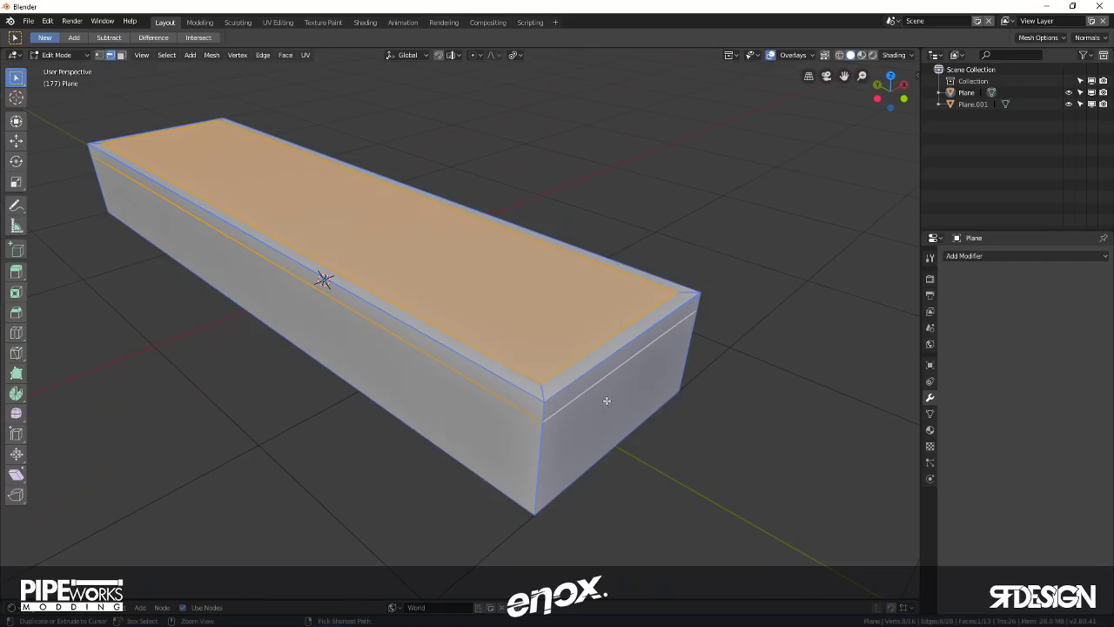
key("alt+a")
- Give Plane.001 an applied Solidify of -0.008 m with Even Thickness
key("Tab")
left_click(560, 397)
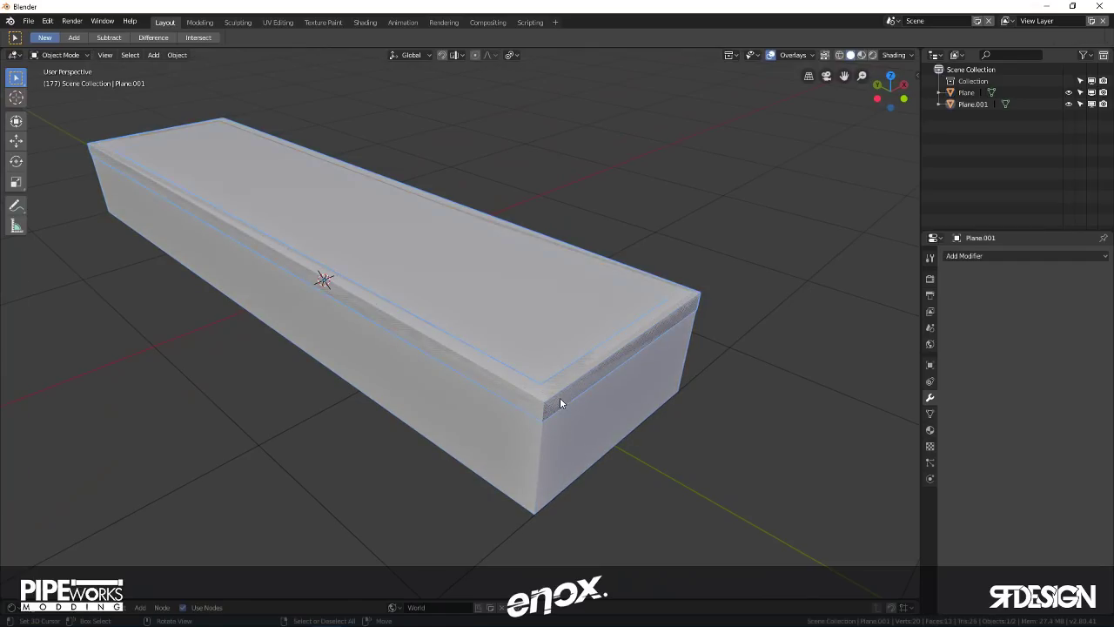
mouse_move(560, 397)
middle_mouse_down()
mouse_move(591, 352)
mouse_move(565, 399)
middle_mouse_up()
scroll(565, 399, "up", 5)
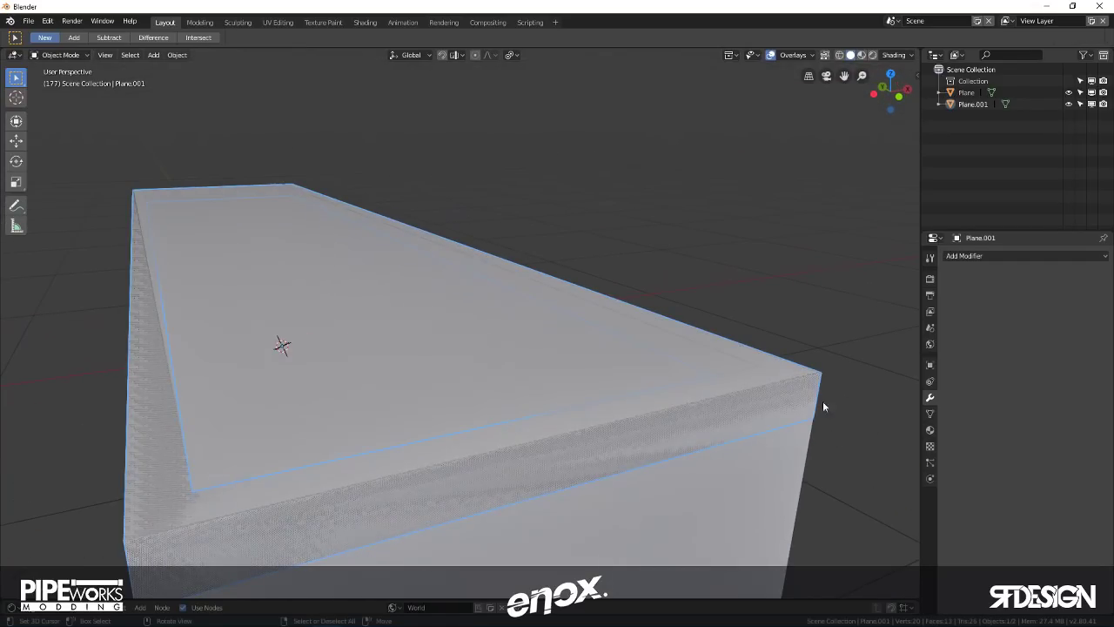
left_click(978, 255)
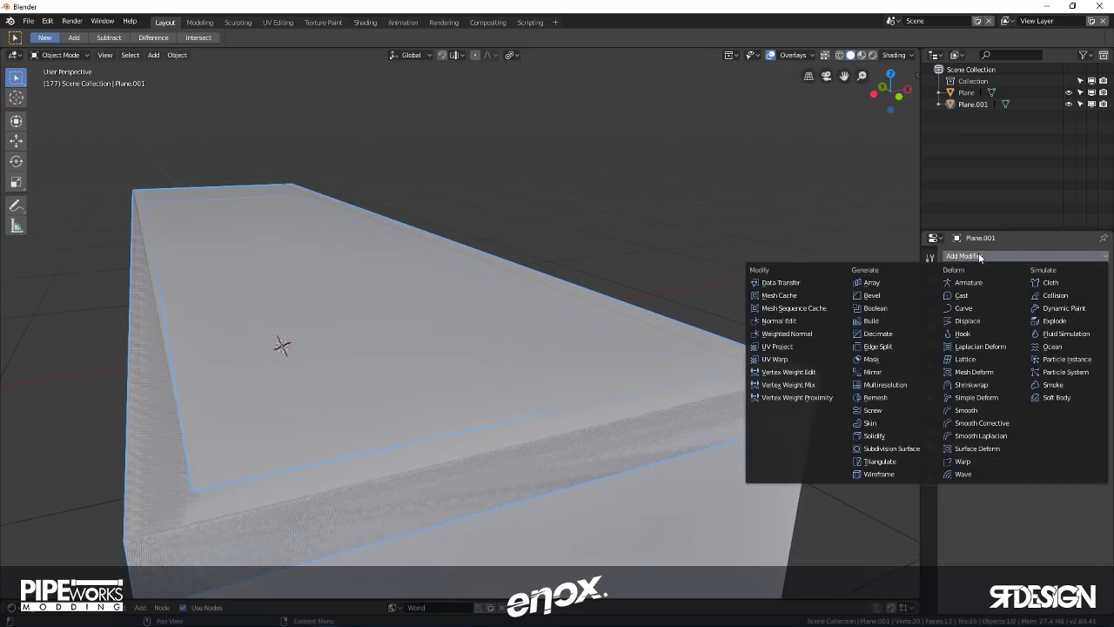
left_click(874, 435)
middle_click_drag(853, 421, 757, 366)
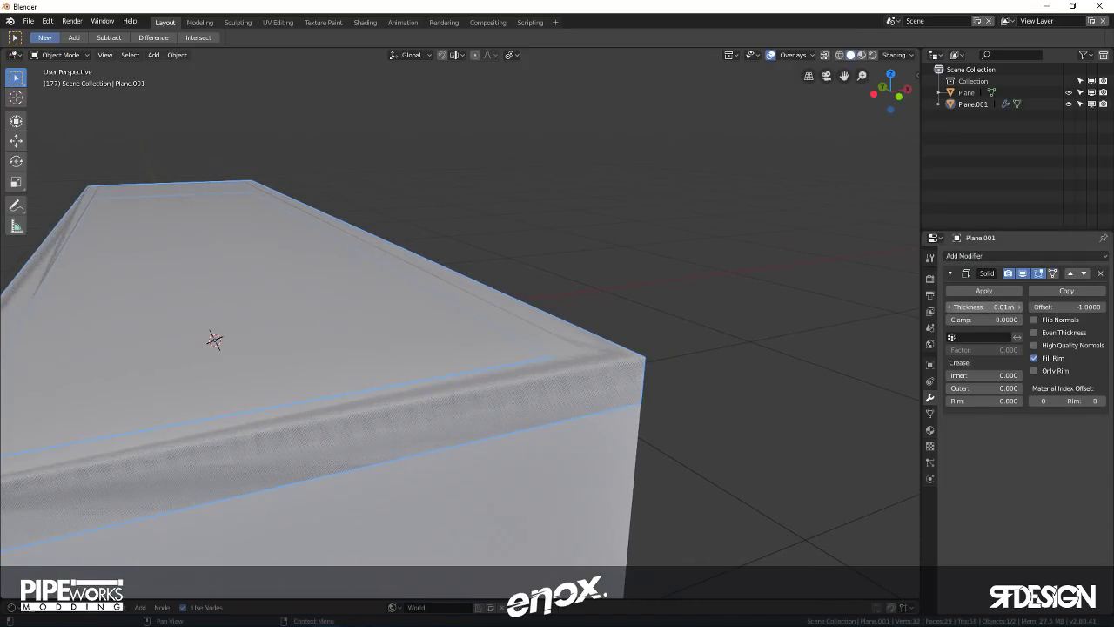
mouse_move(1001, 306)
left_mouse_down()
mouse_move(975, 306)
mouse_move(1001, 306)
left_mouse_up()
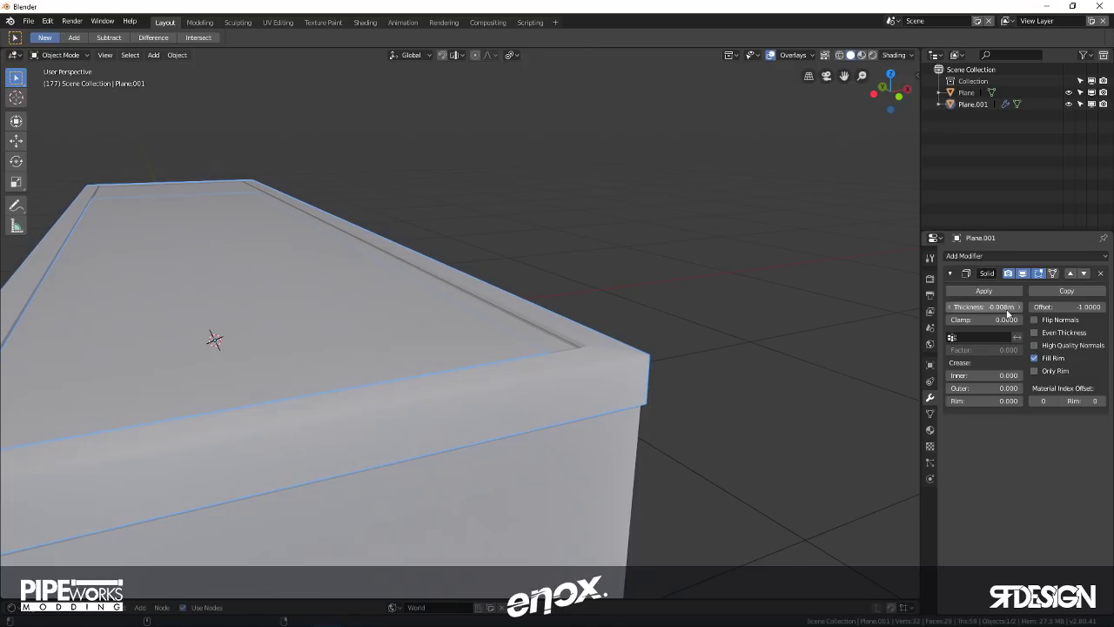
left_click(1035, 334)
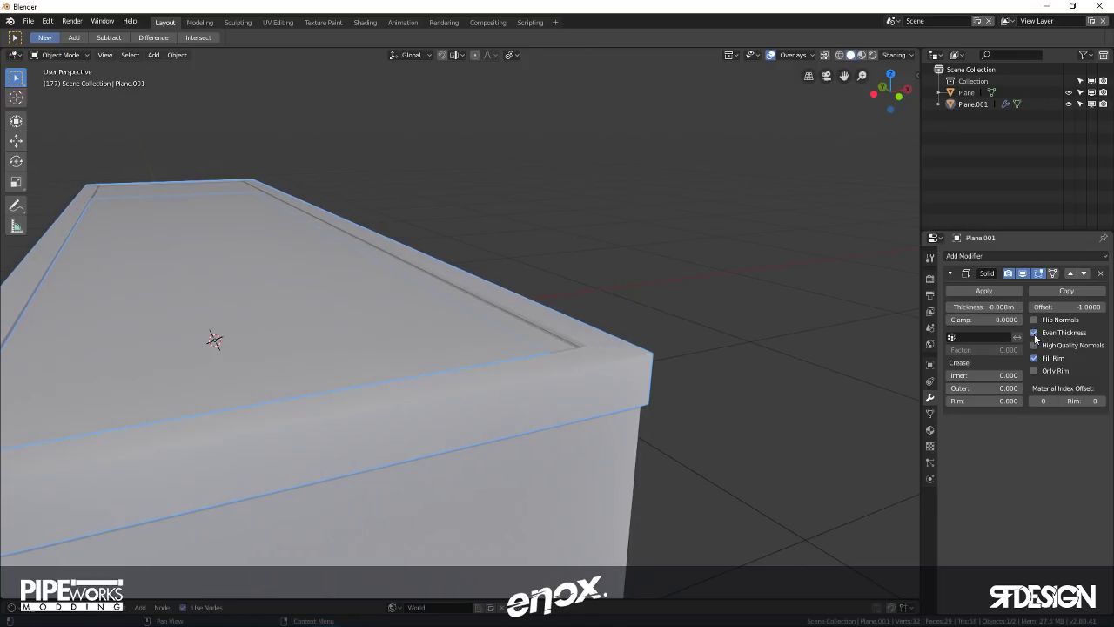
left_click(1001, 291)
- Box-select both objects in the scene for deletion
scroll(610, 358, "down", 3)
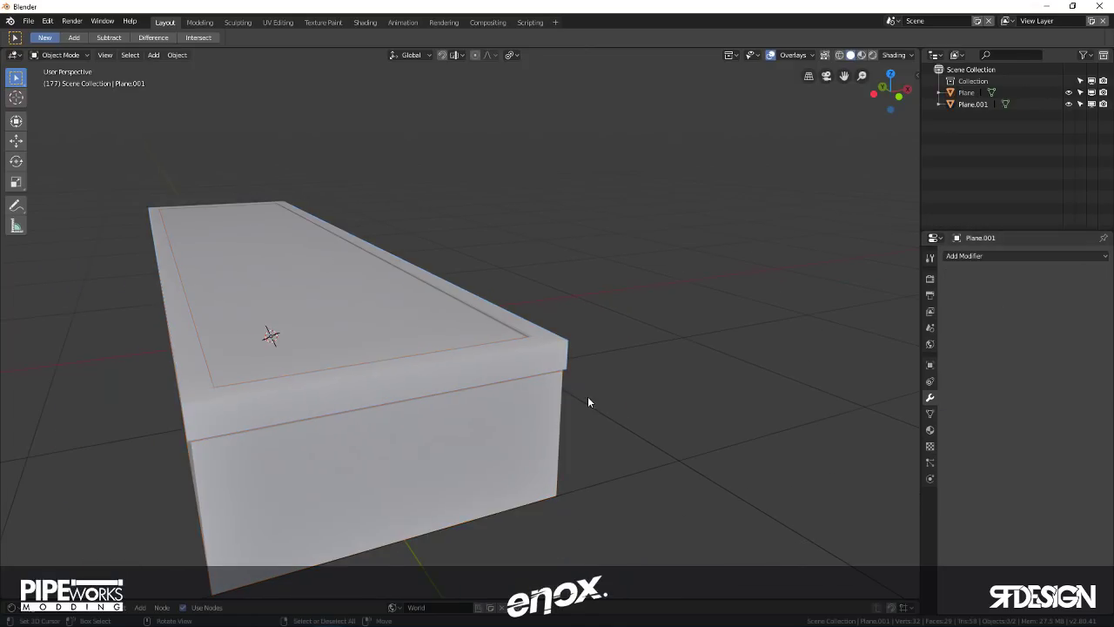
scroll(588, 398, "up", 5)
scroll(761, 389, "down", 5)
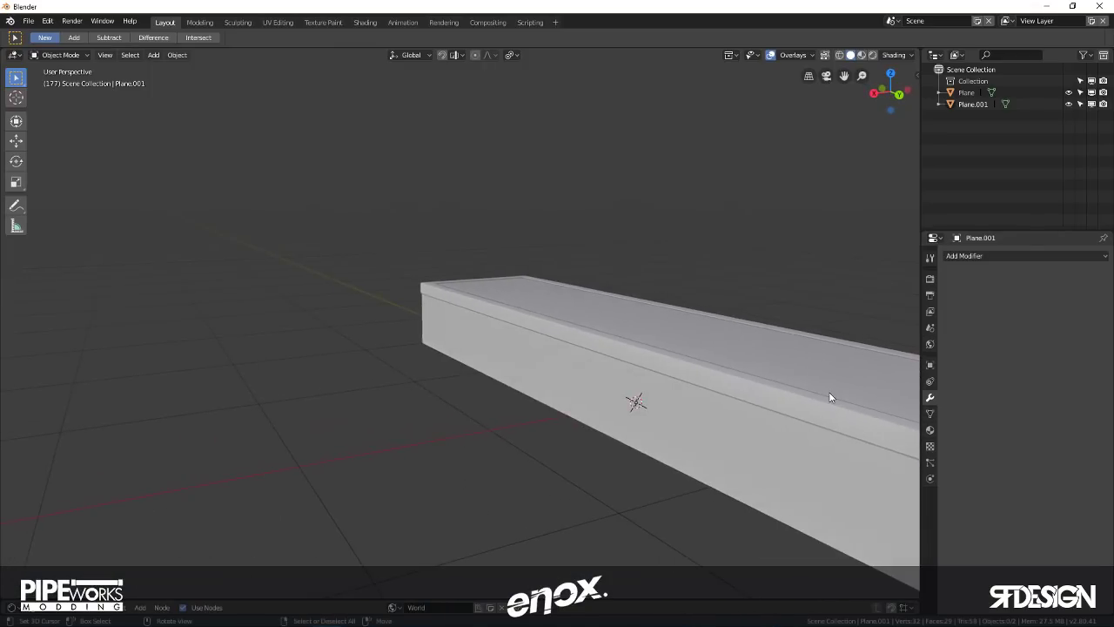
scroll(830, 396, "down", 2)
key("b")
left_click_drag(758, 294, 546, 473)
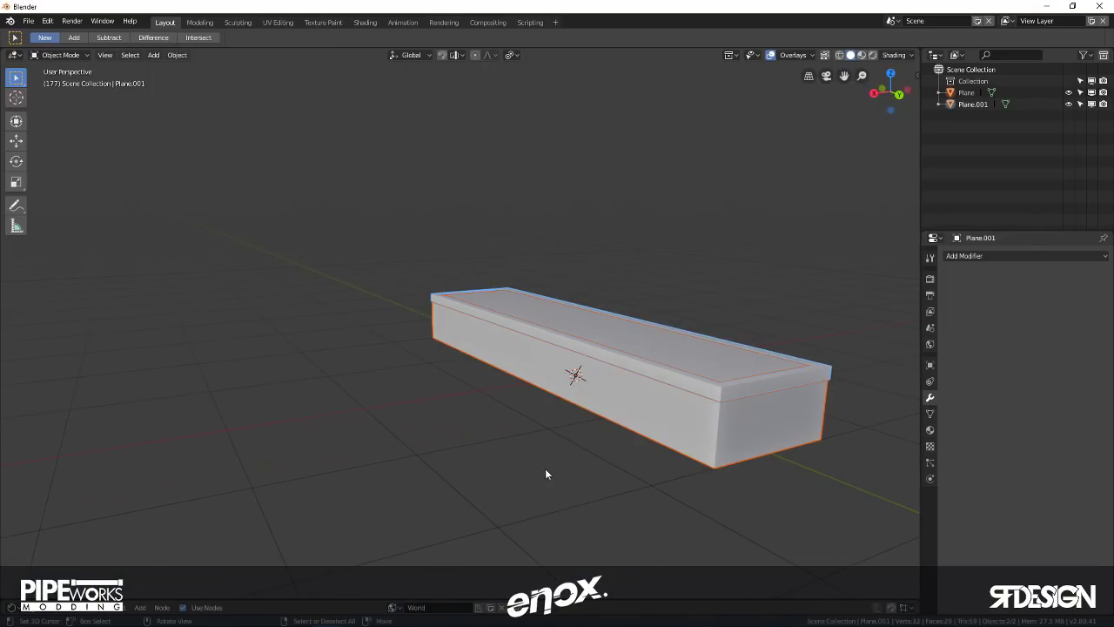
- Delete both selected objects to leave the scene empty
key("Delete")
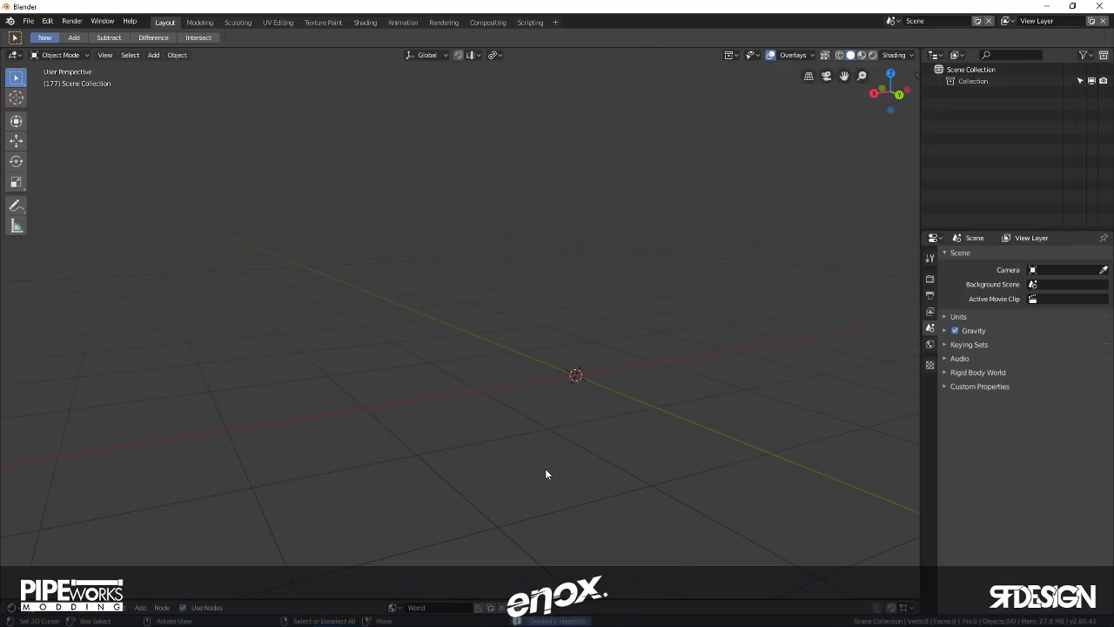
middle_click_drag(398, 368, 508, 379)
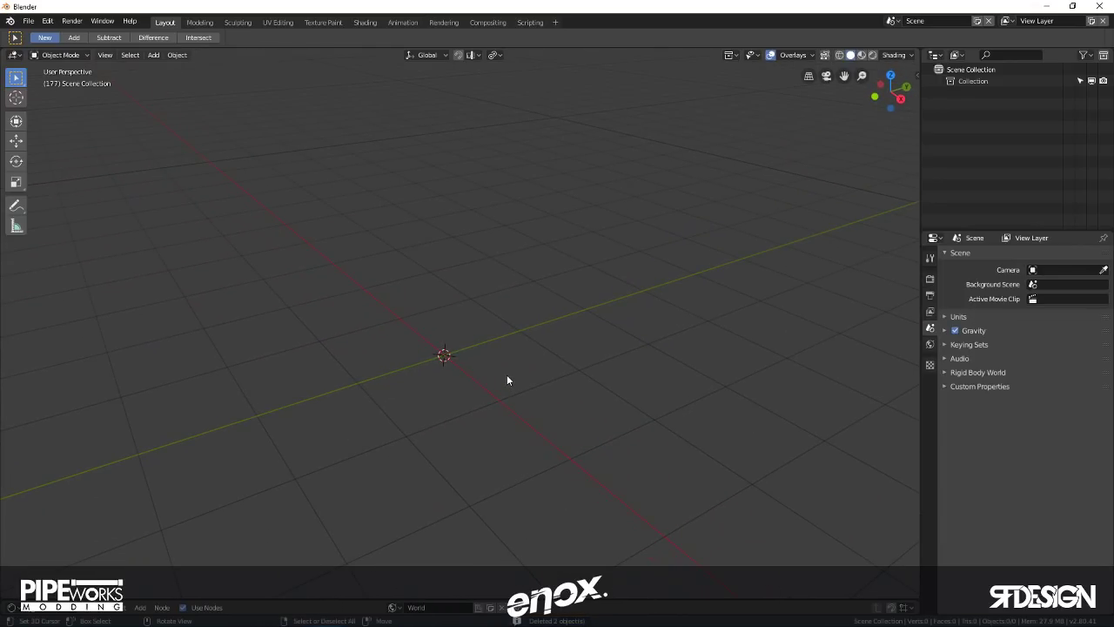
middle_click_drag(507, 379, 557, 337)
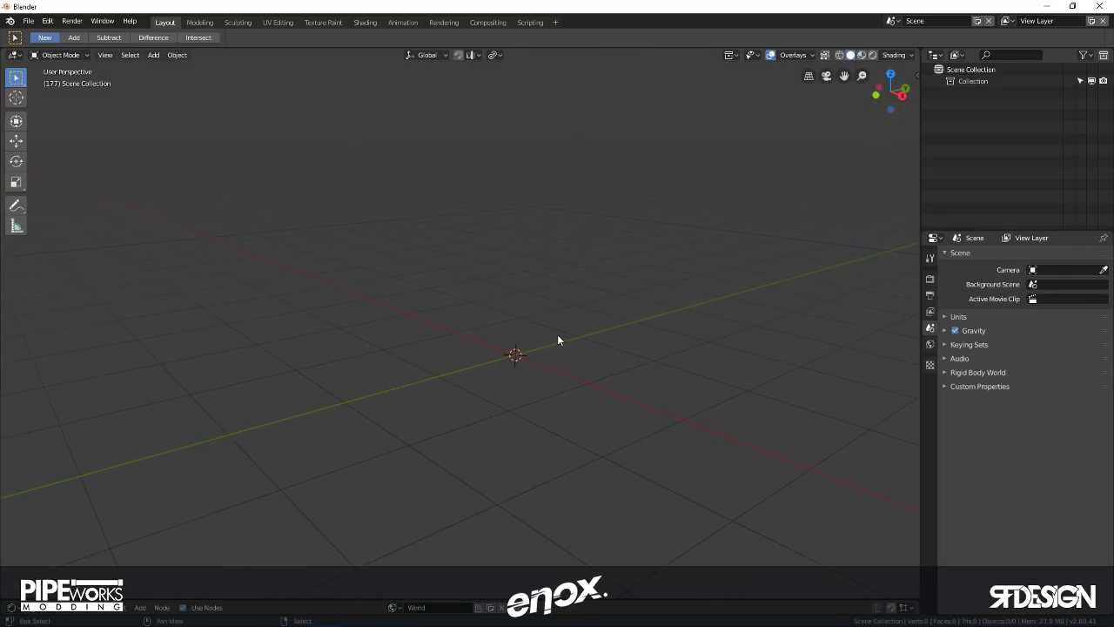
- Add a plane at the origin, rotate it 90° about Y, and enter Edit Mode
key("shift+a")
left_click(638, 336)
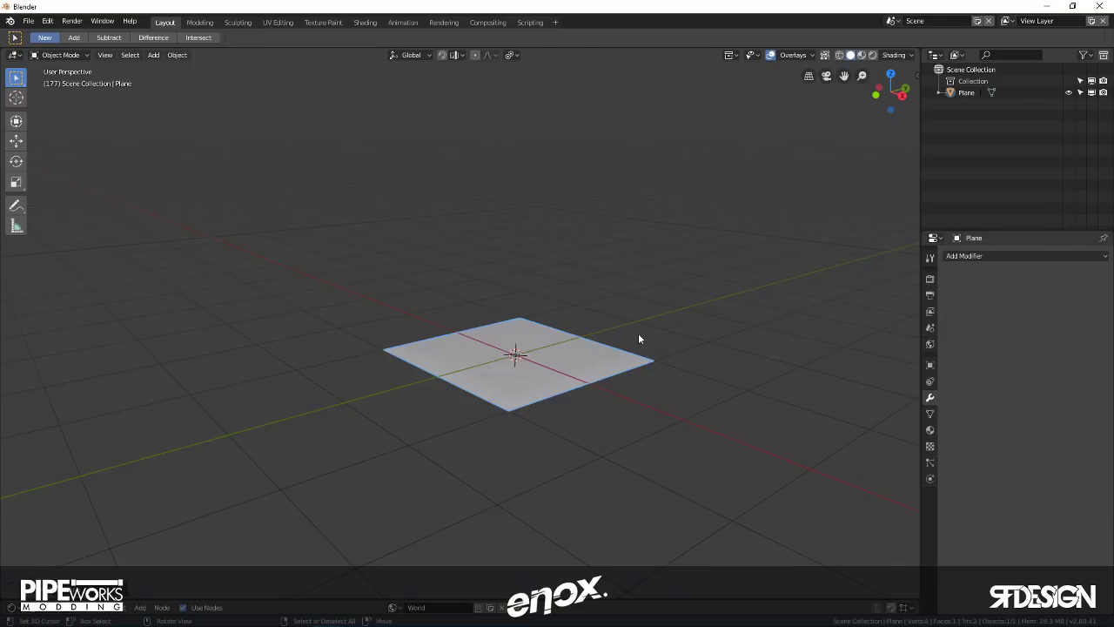
key("r")
type("y")
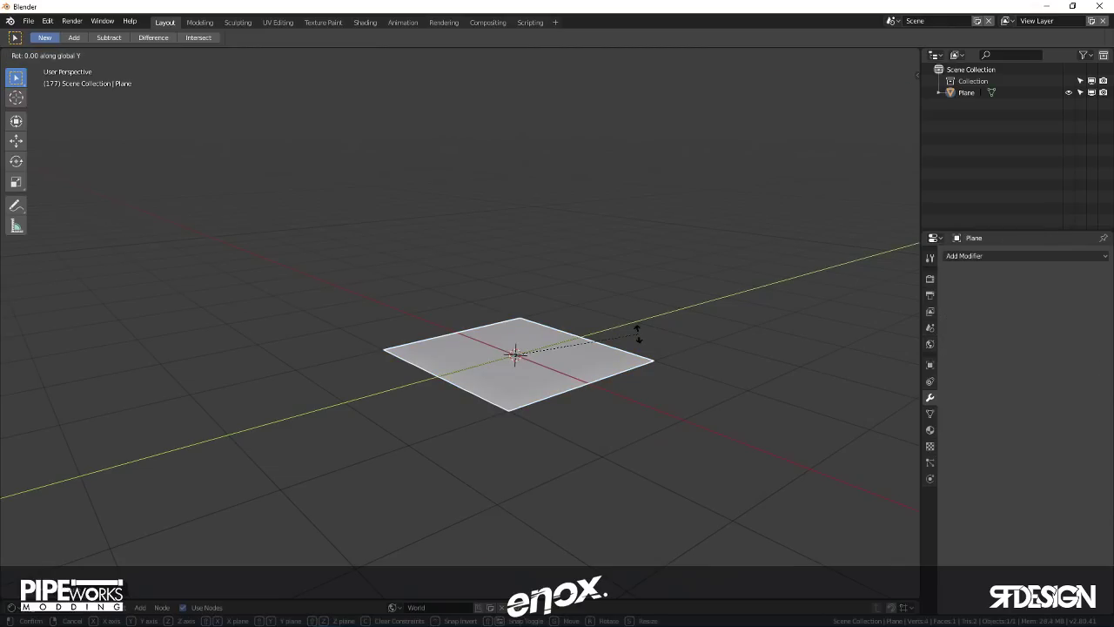
type("90")
key("Return")
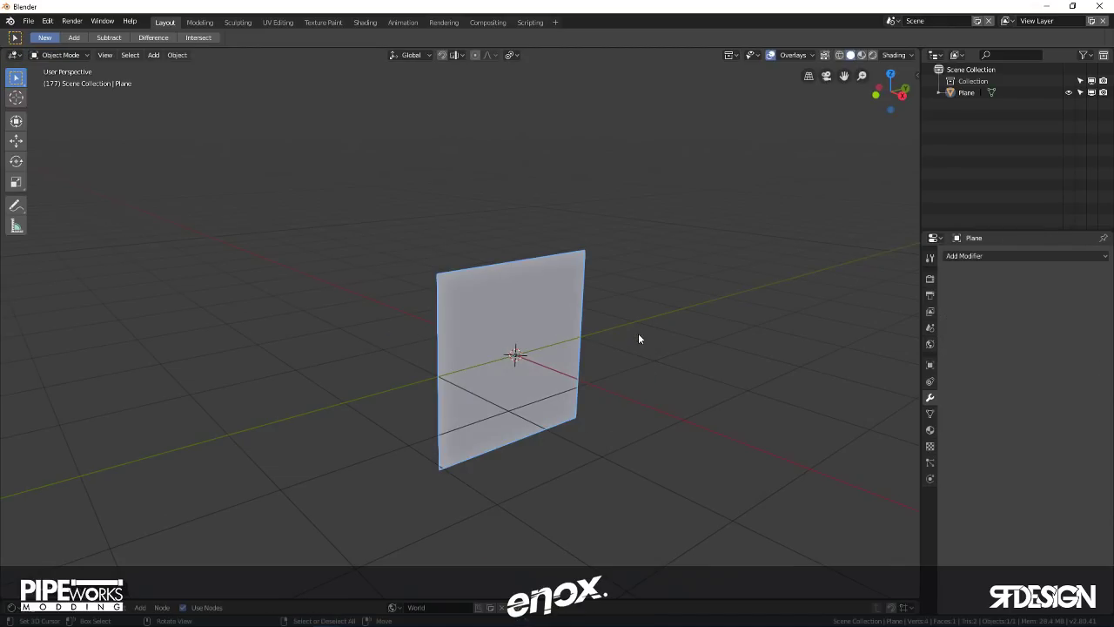
key("Tab")
middle_click_drag(563, 399, 546, 384)
- Move the plane's bottom edge along Z to origin level
left_click(513, 461)
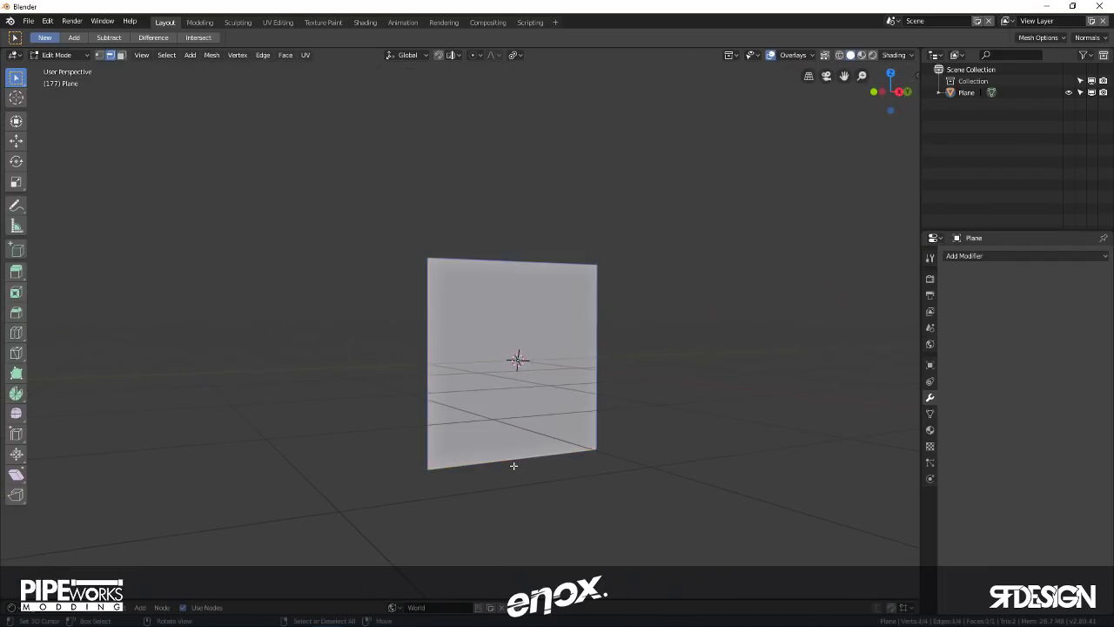
key("g")
key("z")
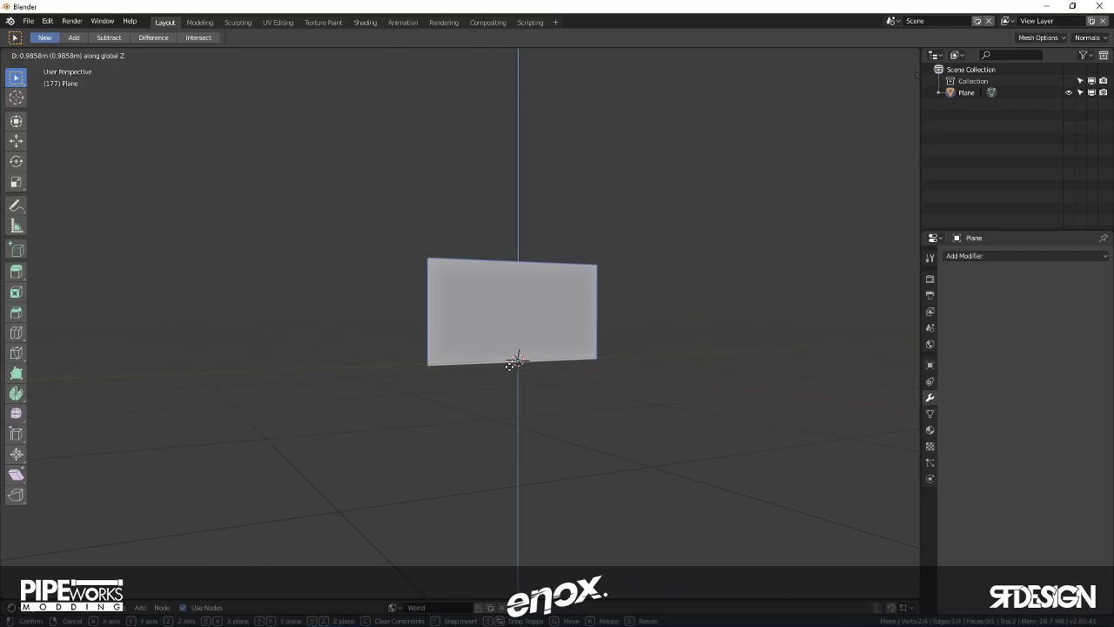
left_click(510, 363)
middle_click_drag(669, 330, 618, 325)
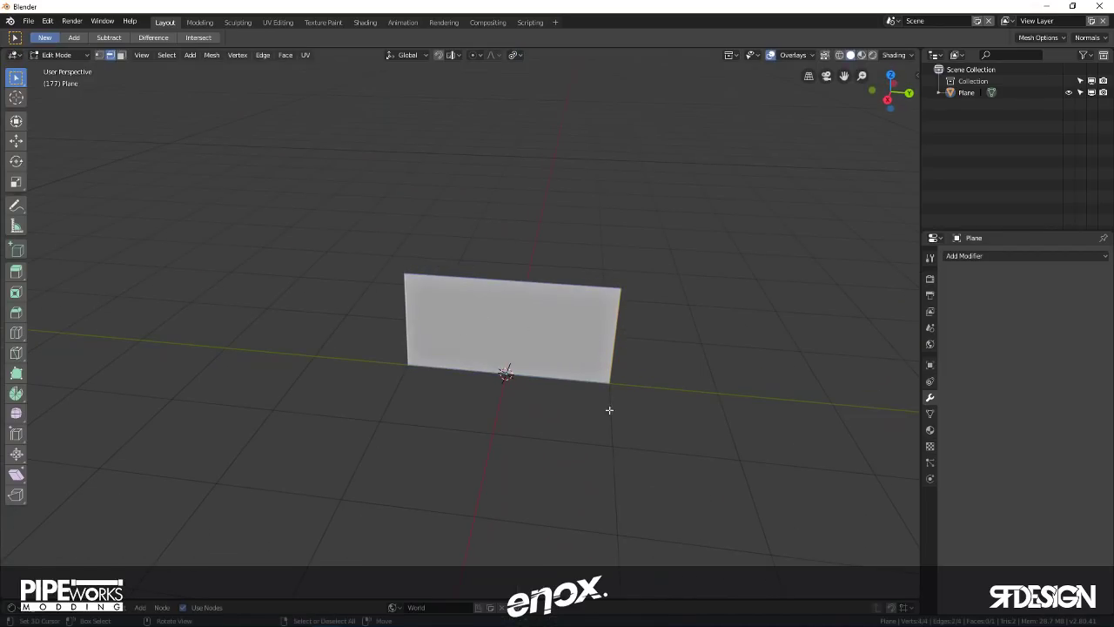
middle_click_drag(427, 331, 523, 370)
- Scale the plane 3 times along the Y axis into a long wall
key("s")
key("y")
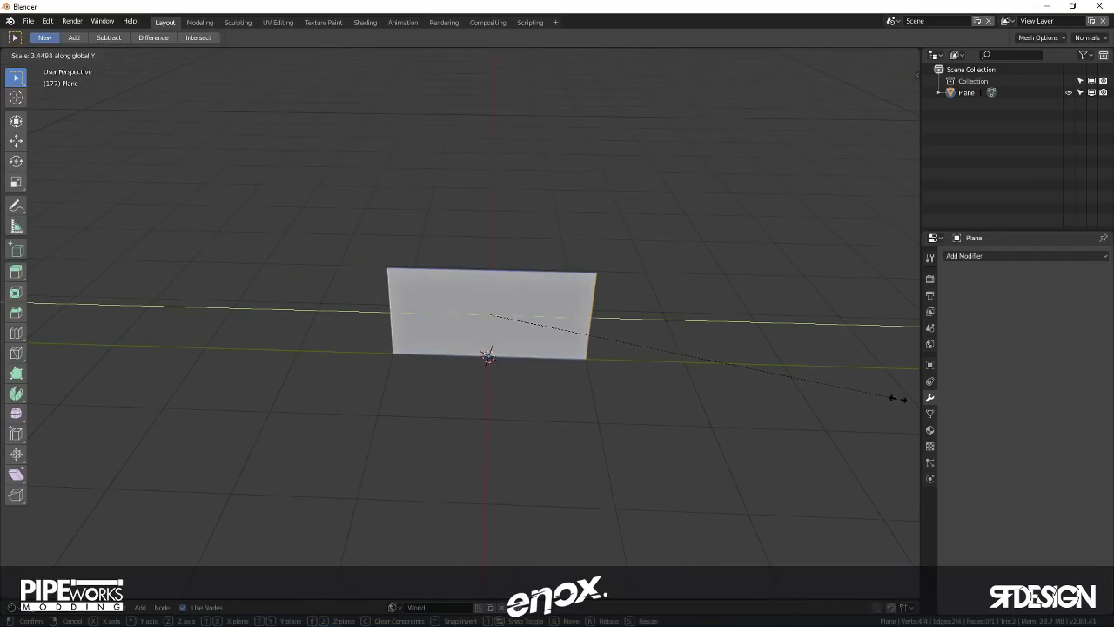
left_click(858, 406)
left_click(527, 55)
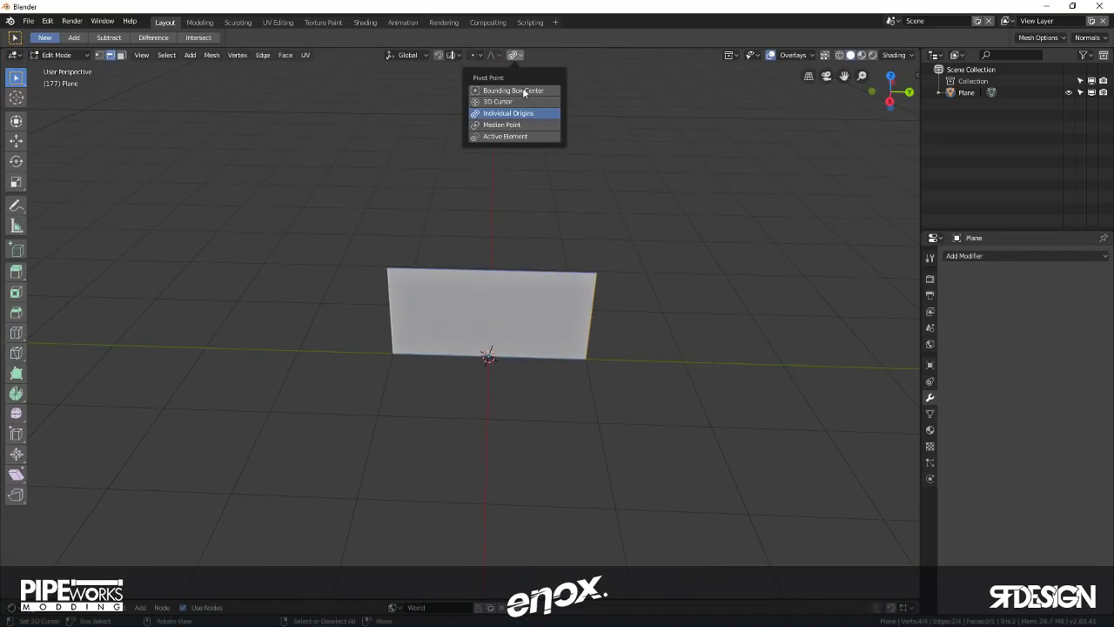
type("sy")
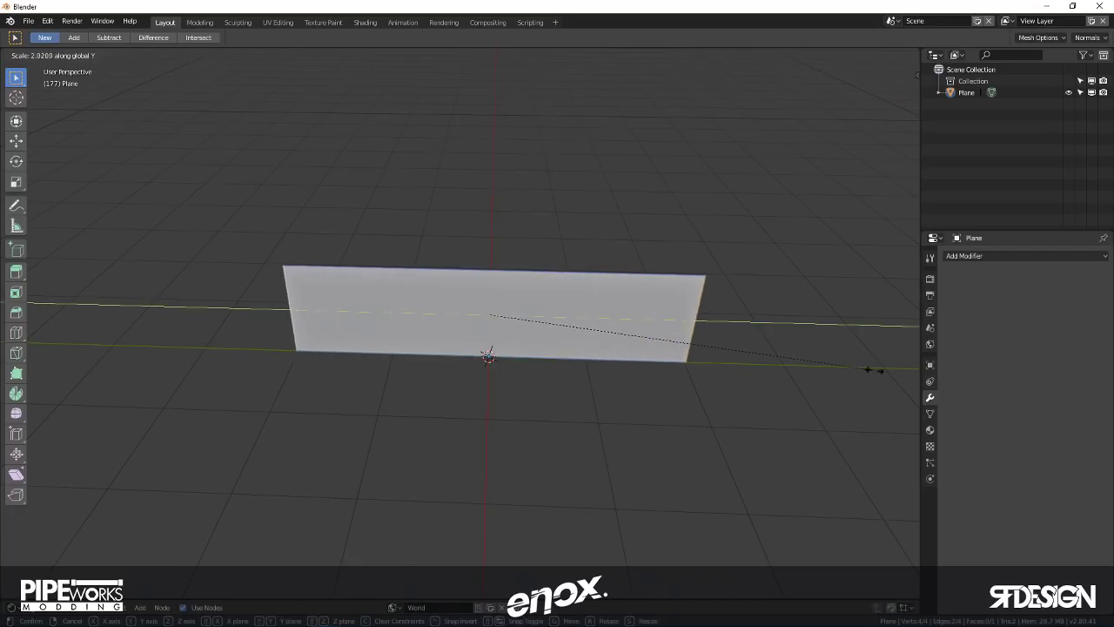
type("3")
left_click(75, 385)
middle_click_drag(74, 378, 208, 370)
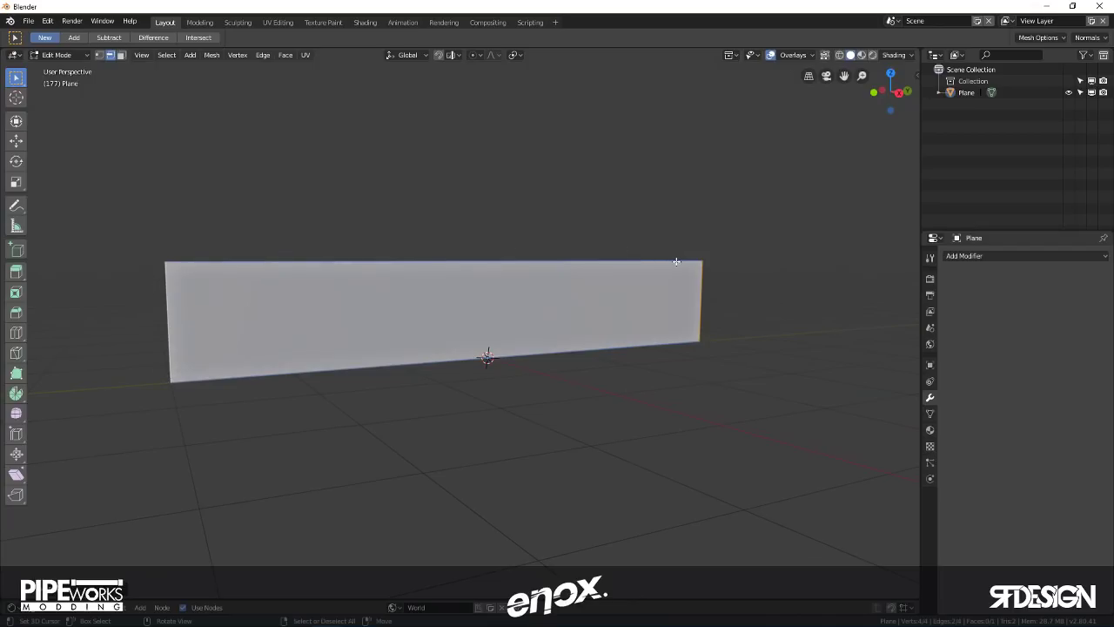
middle_click_drag(310, 354, 348, 353)
- Add three vertical loop cuts, dividing the wall into four panels
key("ctrl+r")
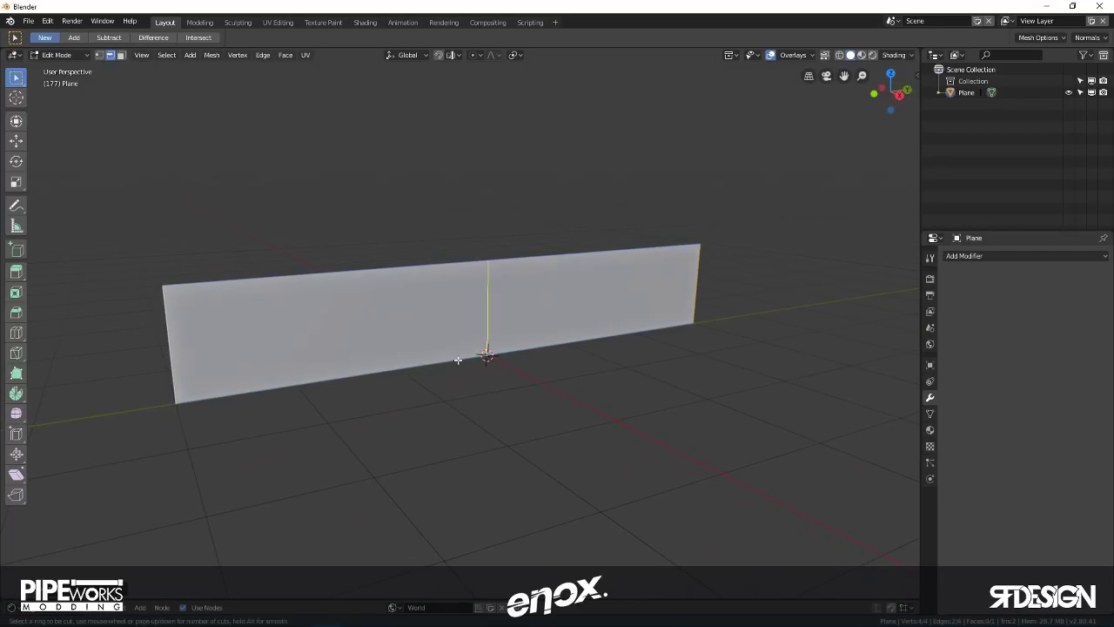
scroll(458, 360, "up", 2)
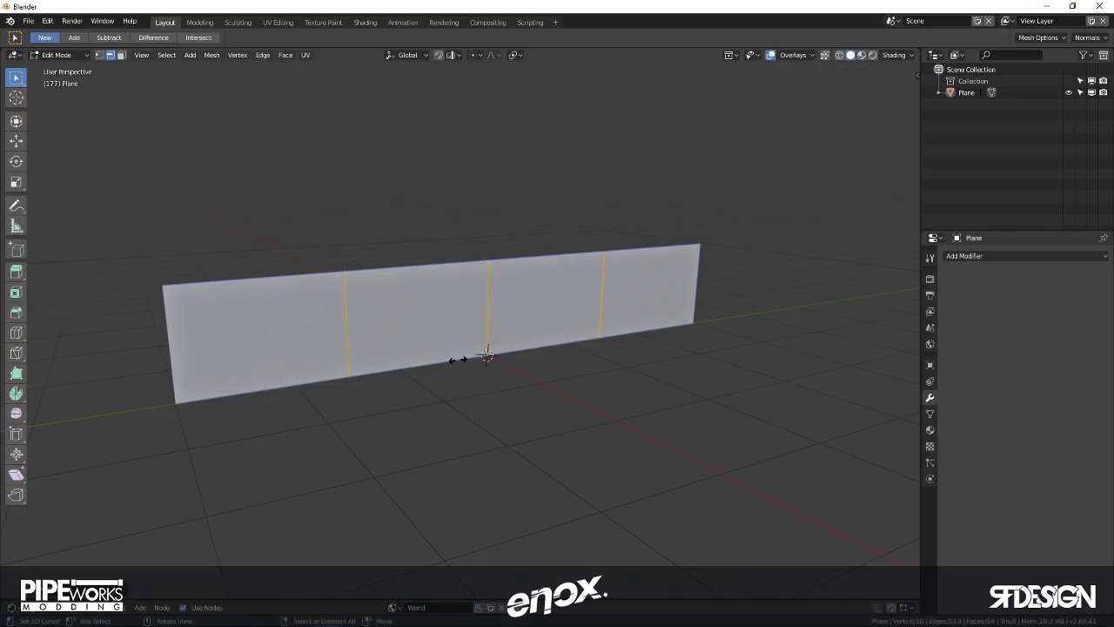
left_click(456, 361)
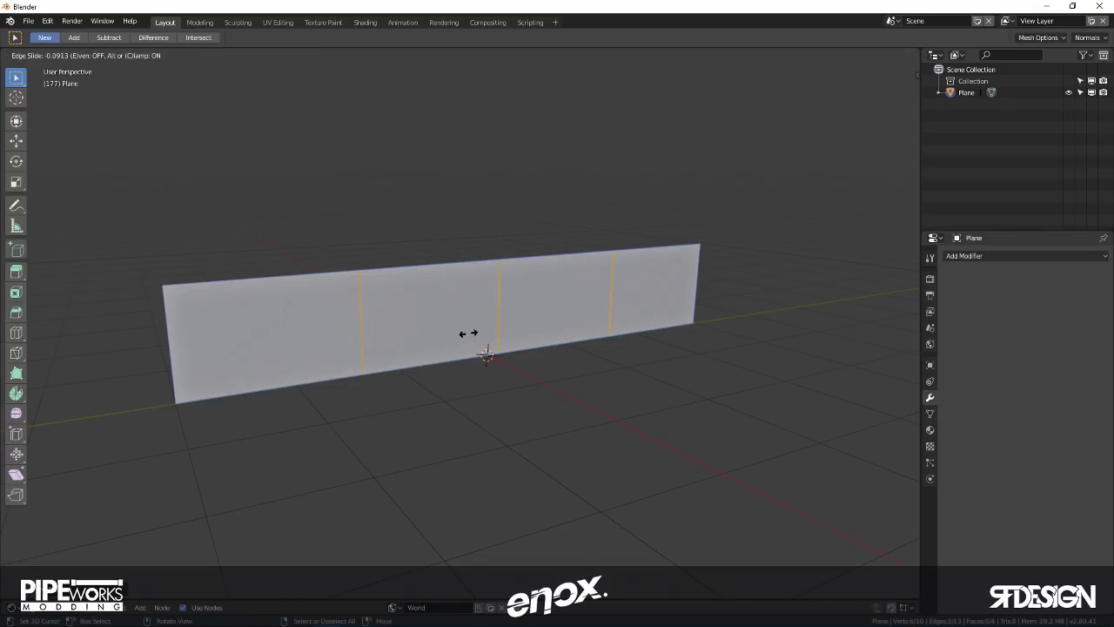
left_click(440, 329)
middle_click_drag(440, 329, 394, 325)
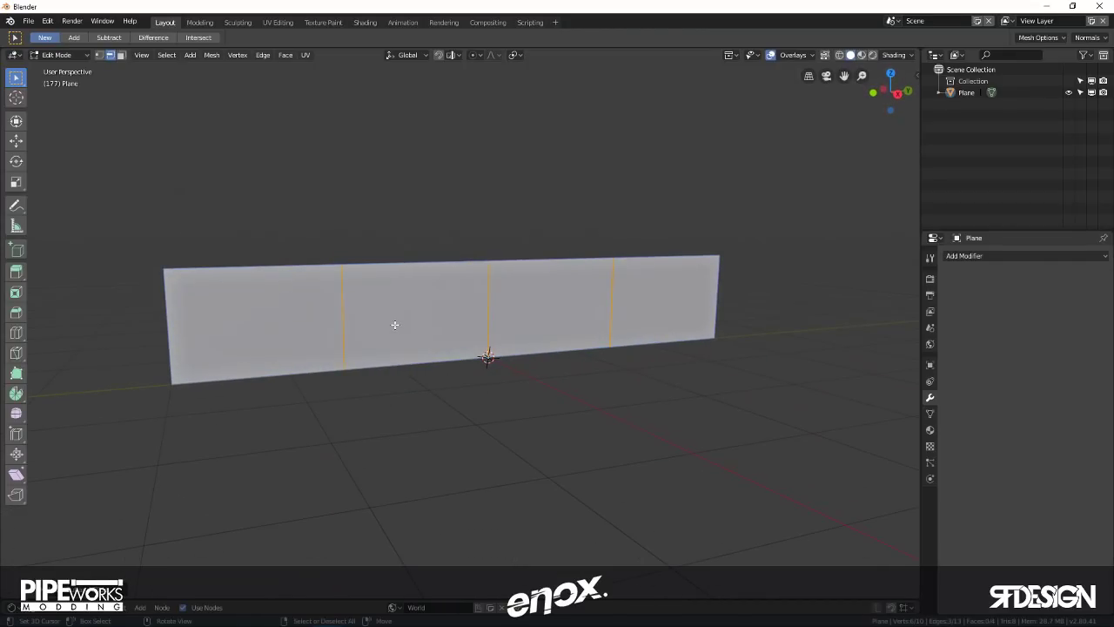
- Select the four bottom edge segments of the wall
left_click(204, 383)
left_click(418, 364, "shift")
left_click(557, 352, "shift")
left_click(679, 341, "shift")
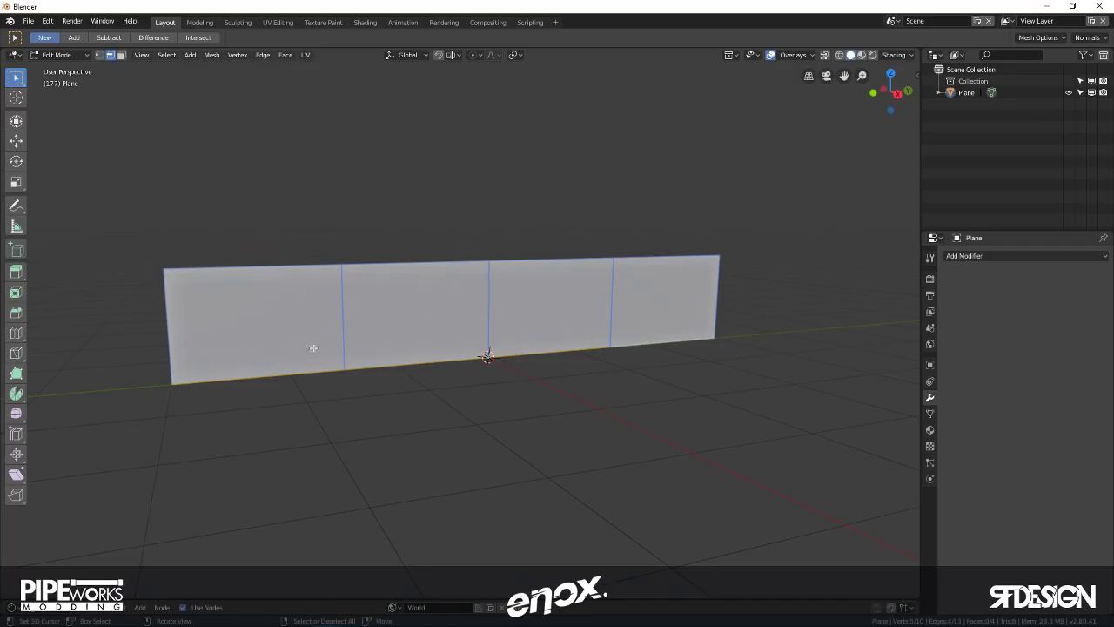
middle_click_drag(434, 340, 435, 317)
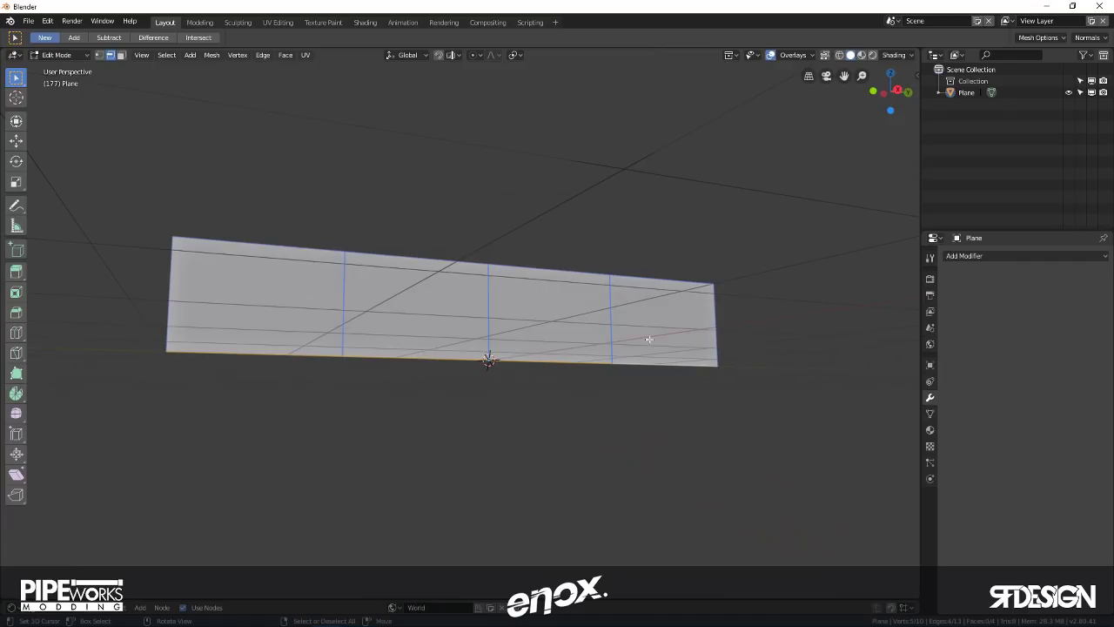
- Delete the bottom edges and faces, leaving a wire frame
middle_click_drag(649, 339, 629, 368)
key("x")
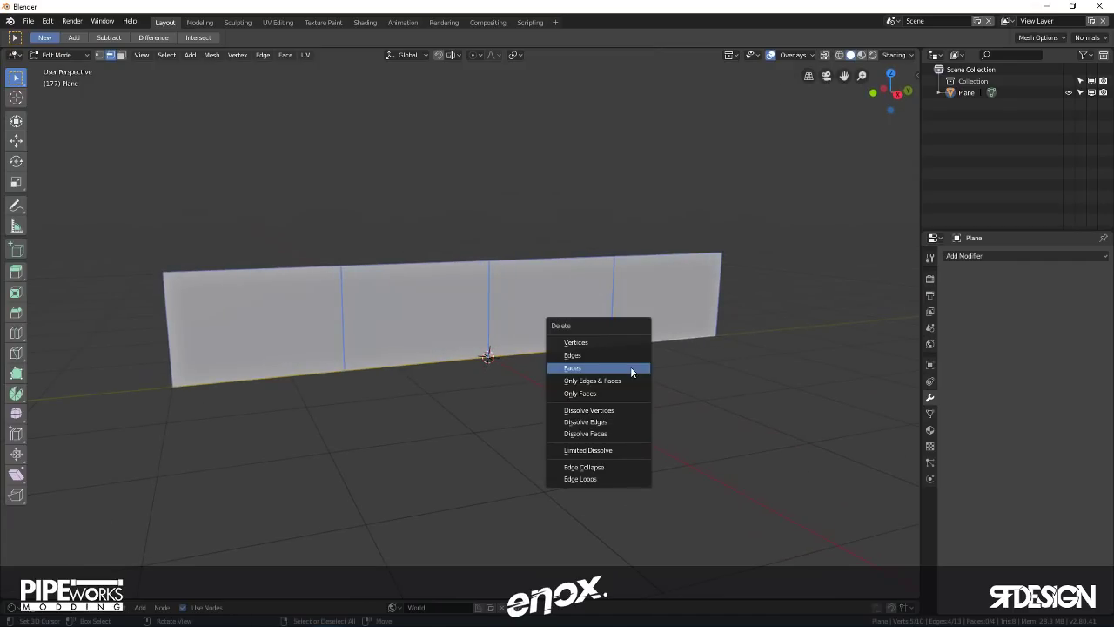
left_click(571, 356)
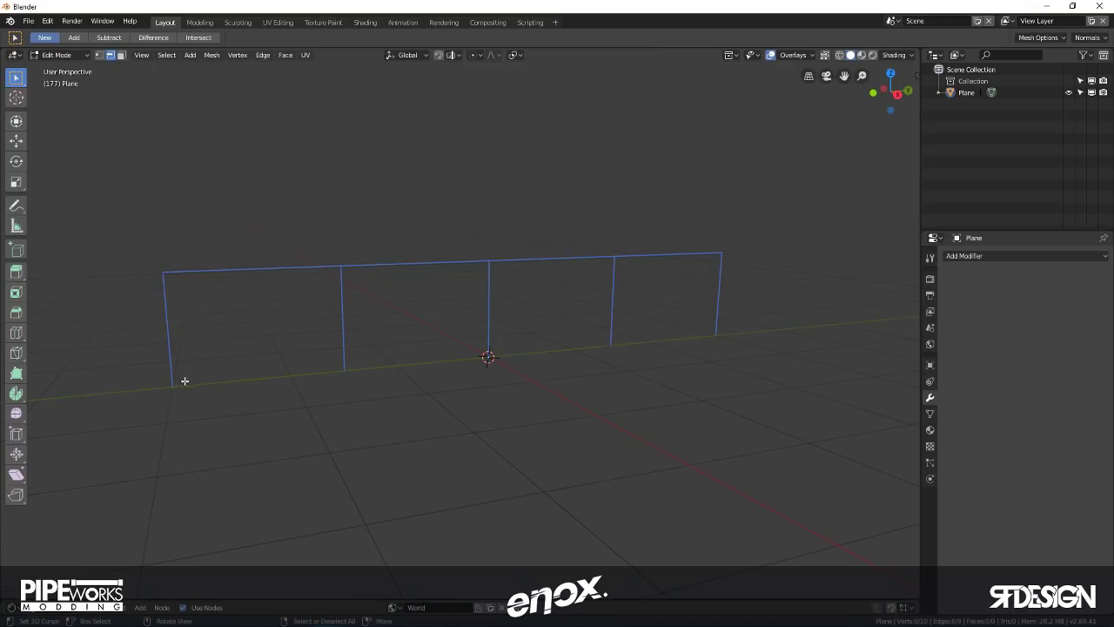
middle_click_drag(612, 328, 413, 336)
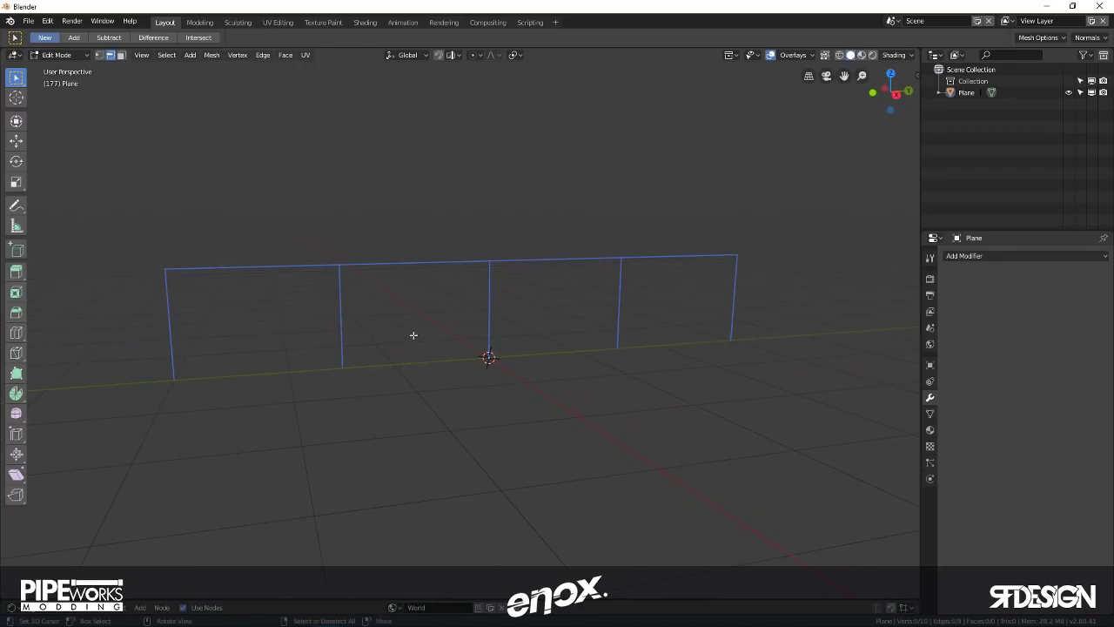
- Separate the three inner posts into their own object, Plane.001
left_click(341, 300)
left_click(491, 309, "shift")
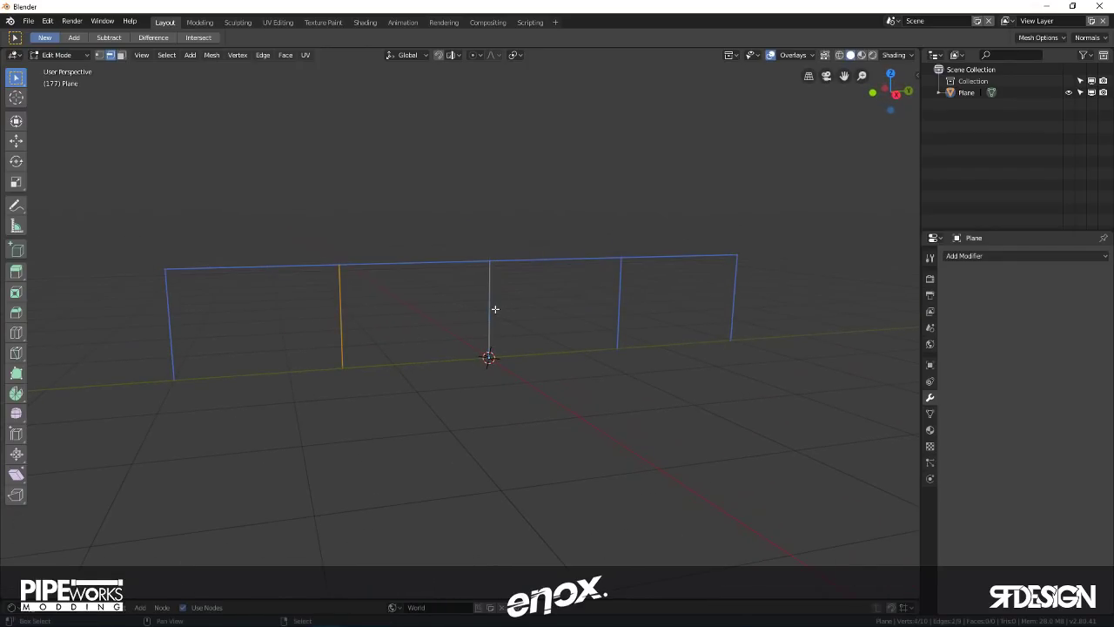
left_click(623, 298, "shift")
middle_click_drag(595, 295, 640, 302)
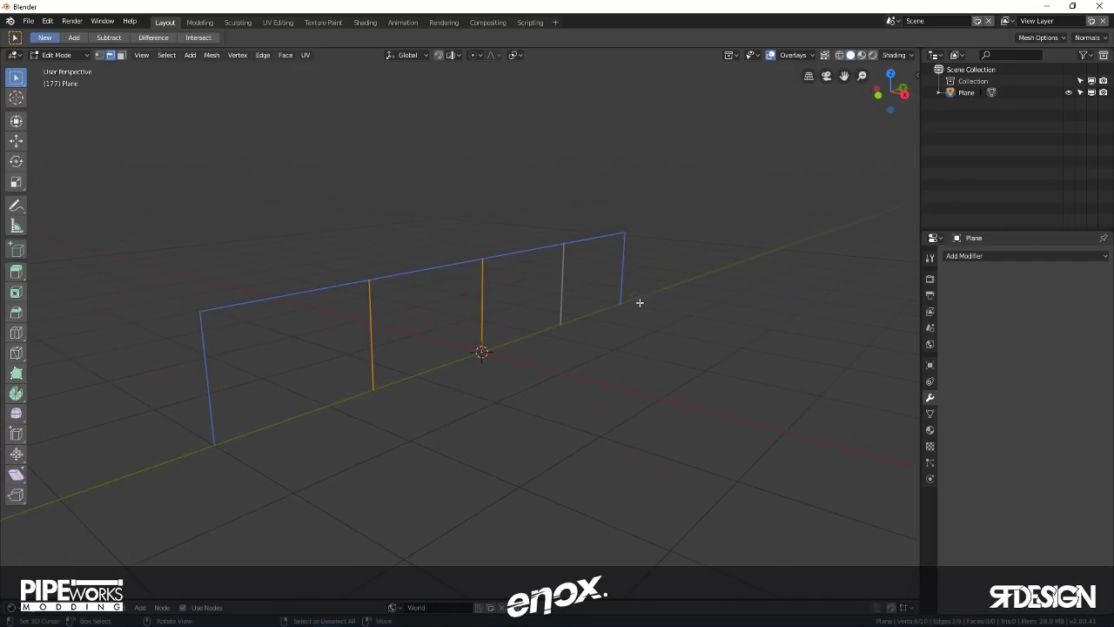
middle_click_drag(505, 280, 413, 299)
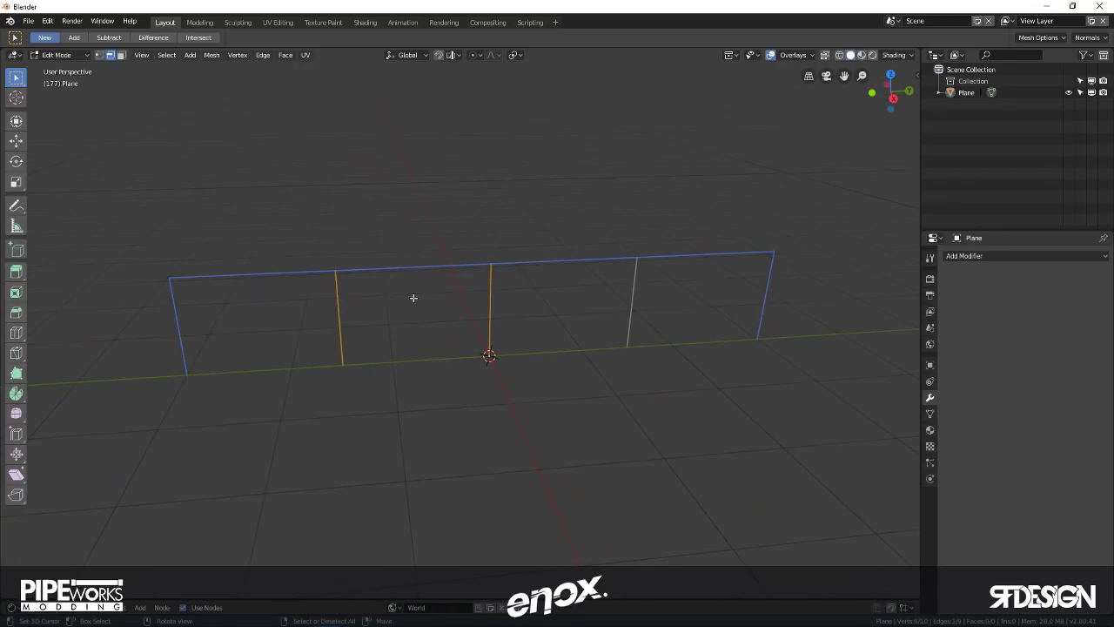
key("p")
left_click(502, 307)
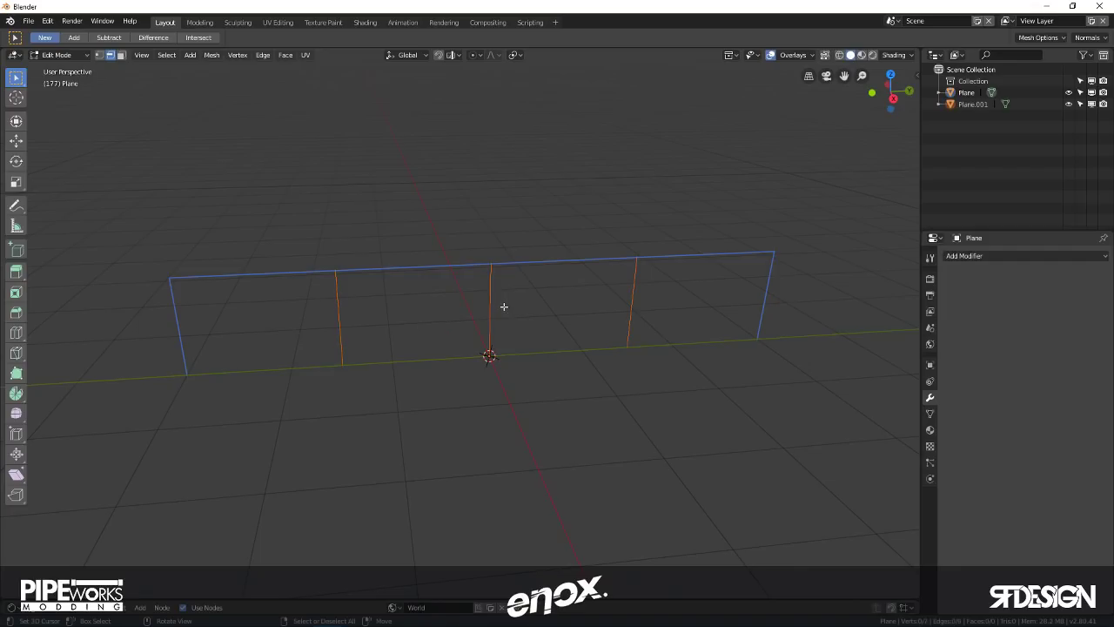
- Select the outer frame object, switch to vertex mode, and start moving it
key("Tab")
left_click(445, 265)
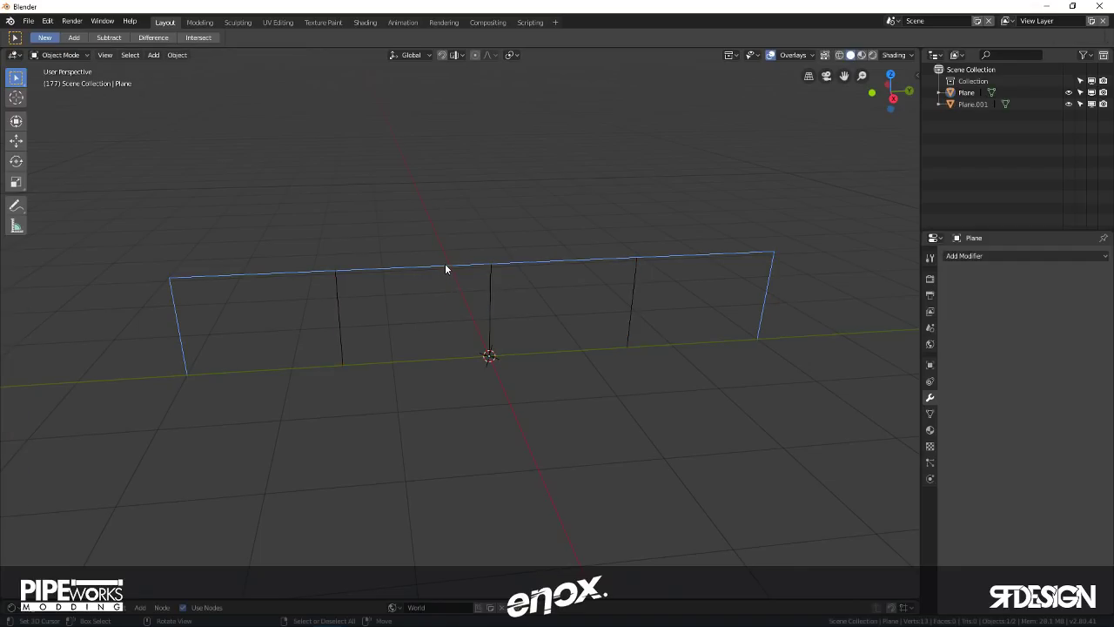
key("Tab")
key("1")
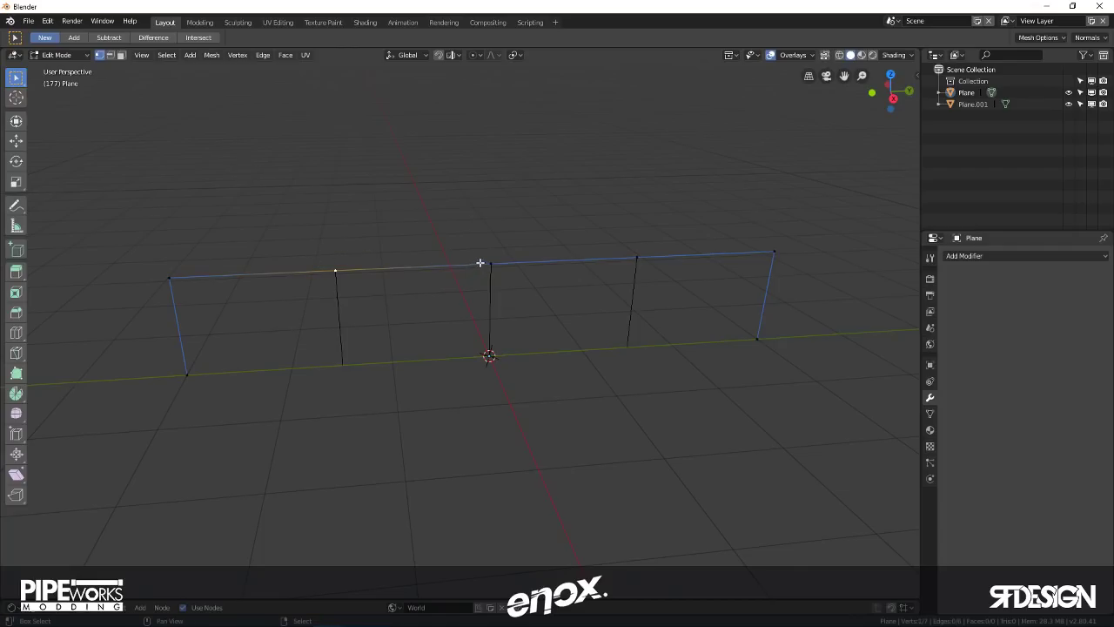
key("Tab")
key("g")
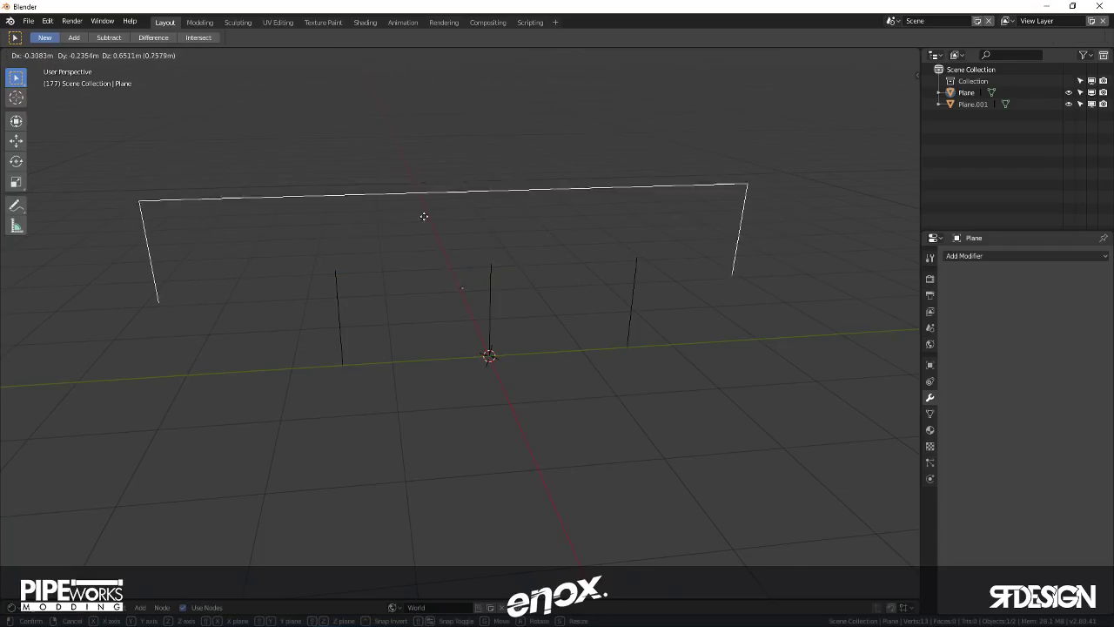
- Place the frame, then select the top vertices above the middle and right posts
left_click(468, 249)
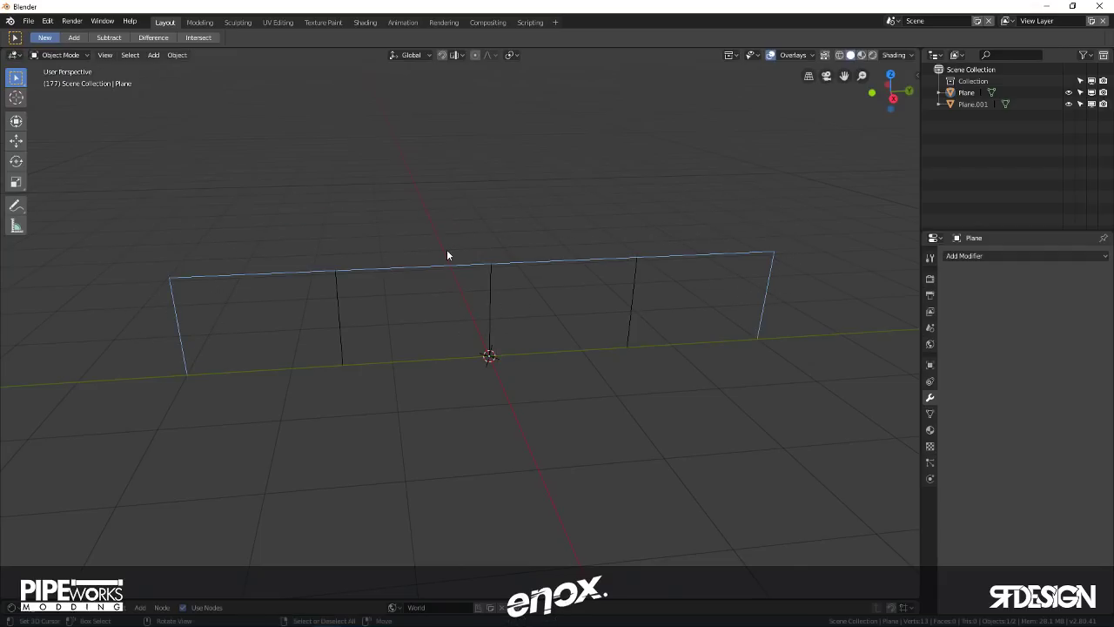
middle_click_drag(447, 252, 497, 264)
key("Tab")
left_click(489, 266, "shift")
left_click(639, 274, "shift")
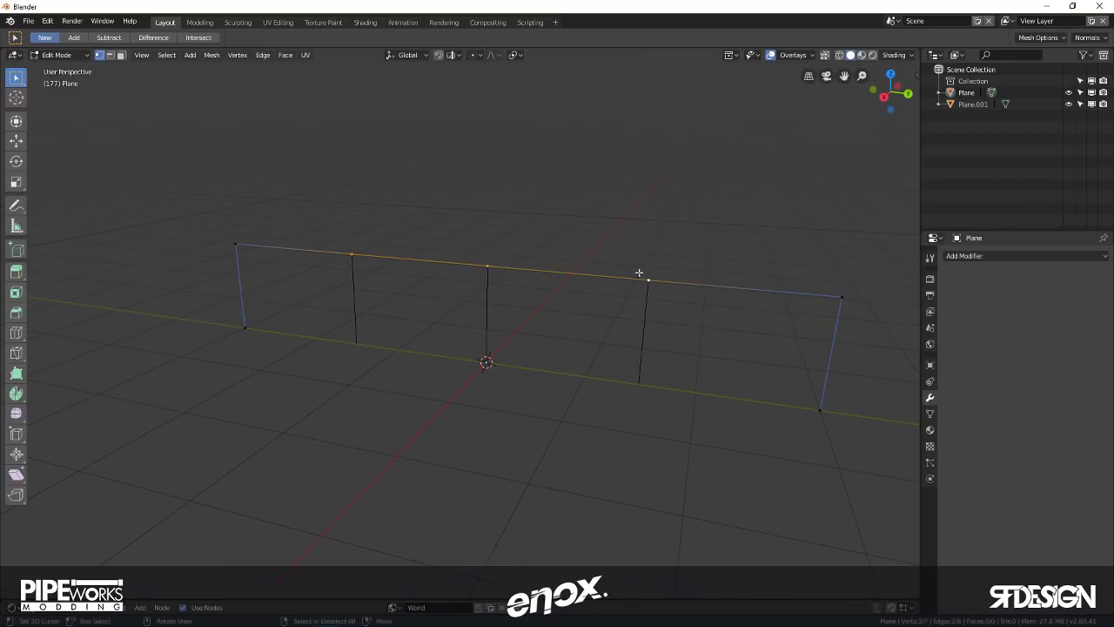
middle_click_drag(641, 273, 343, 280)
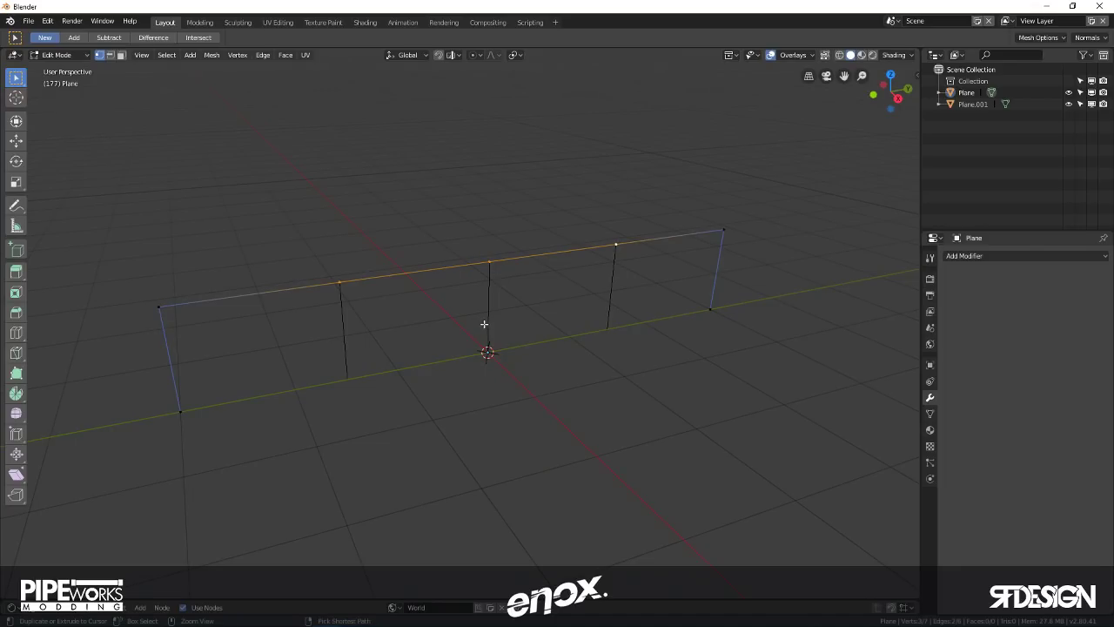
middle_click_drag(482, 323, 528, 281)
key("Tab")
- Join the frame and the posts object Plane.001 into one fence object
left_click(478, 290)
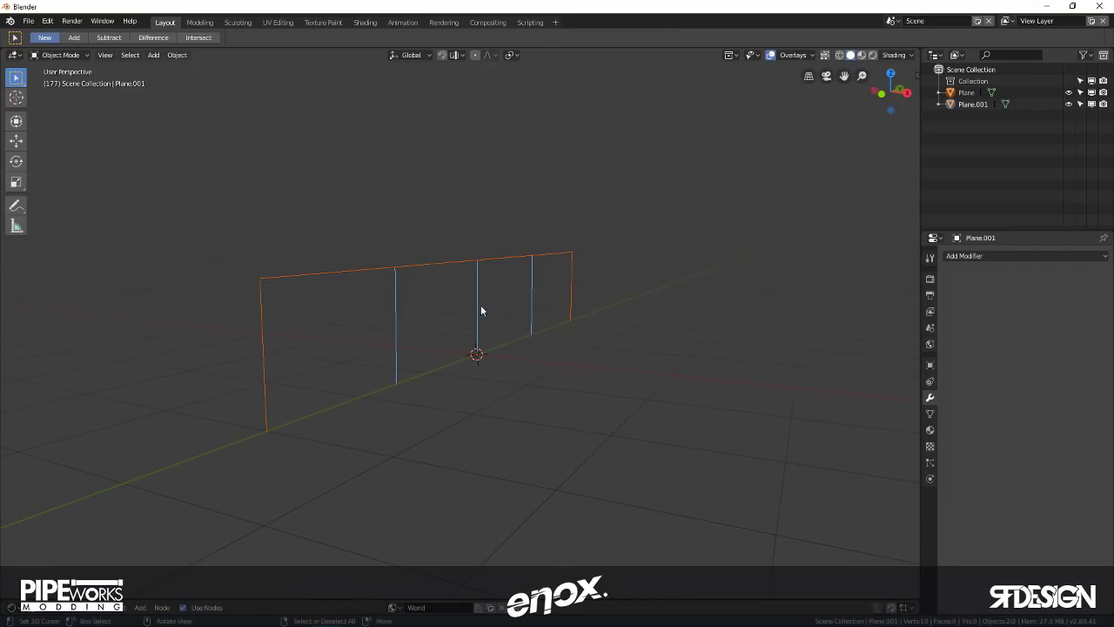
right_click(452, 312)
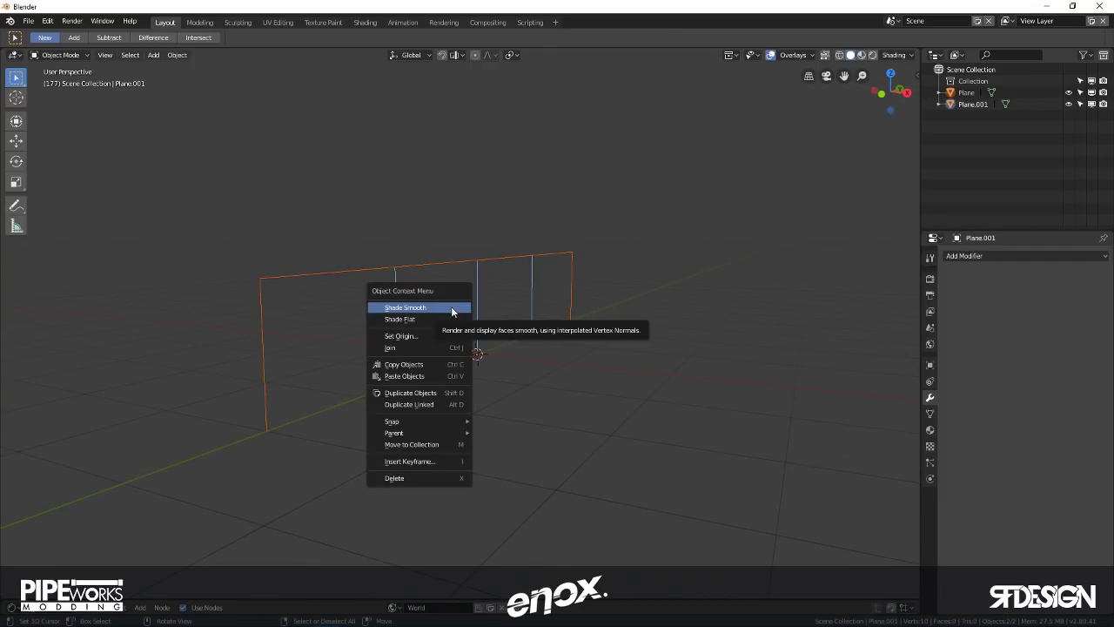
left_click(407, 347)
middle_click_drag(406, 351, 438, 343)
- Select the top rail edge of the fence in edge select mode
key("Tab")
key("2")
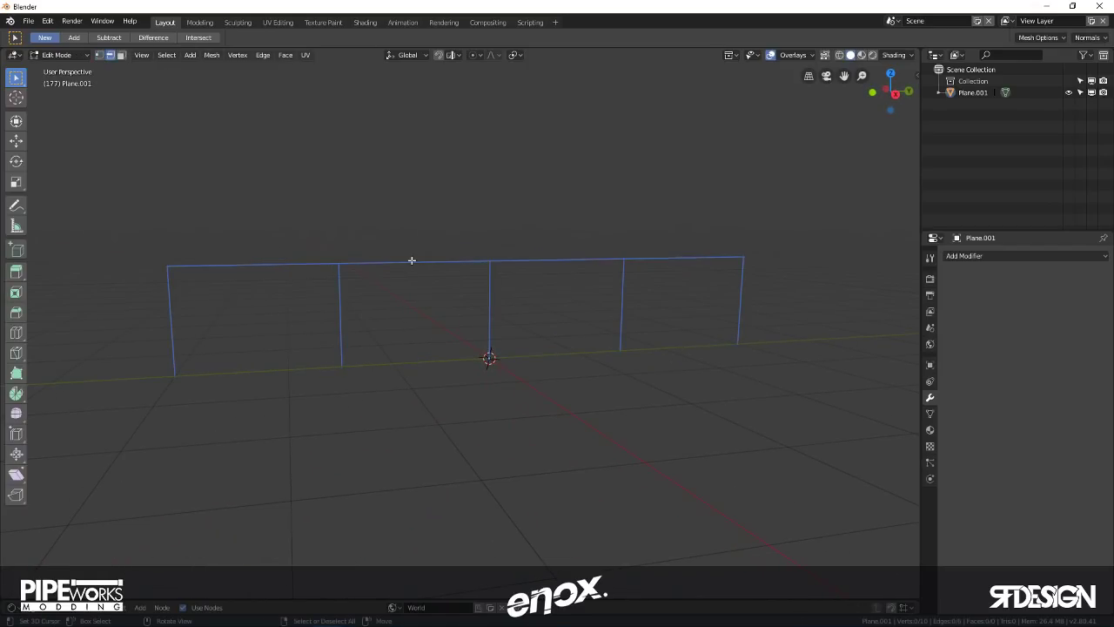
left_click(415, 259)
middle_click_drag(416, 259, 444, 264)
middle_click_drag(511, 251, 562, 256)
- Lower the rail edge along Z to mid-height, about 0.54 m below the top
key("g")
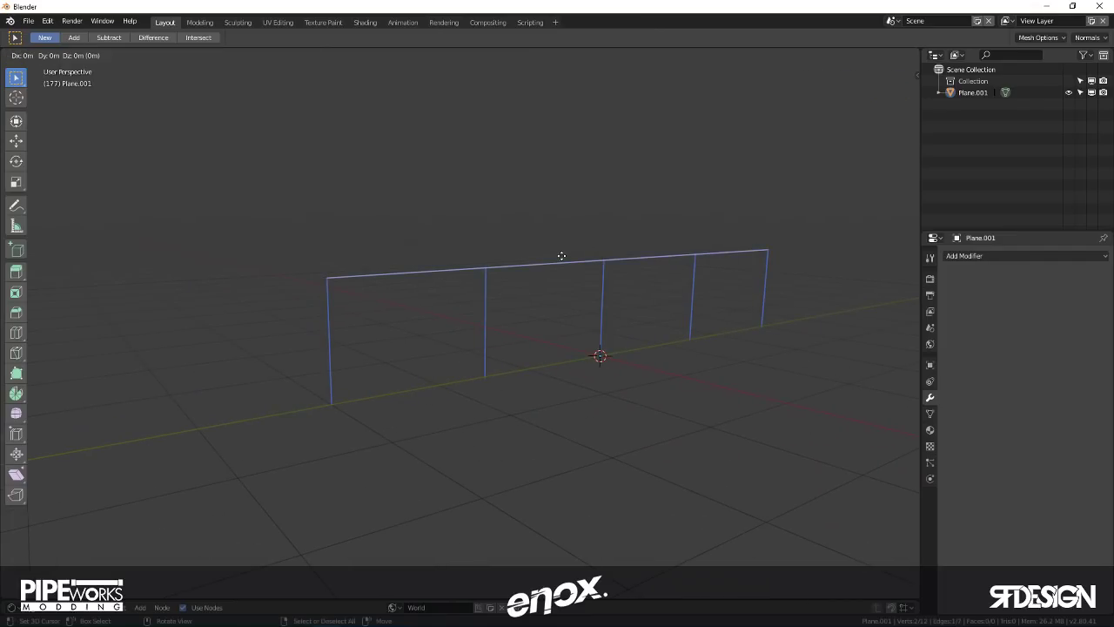
key("z")
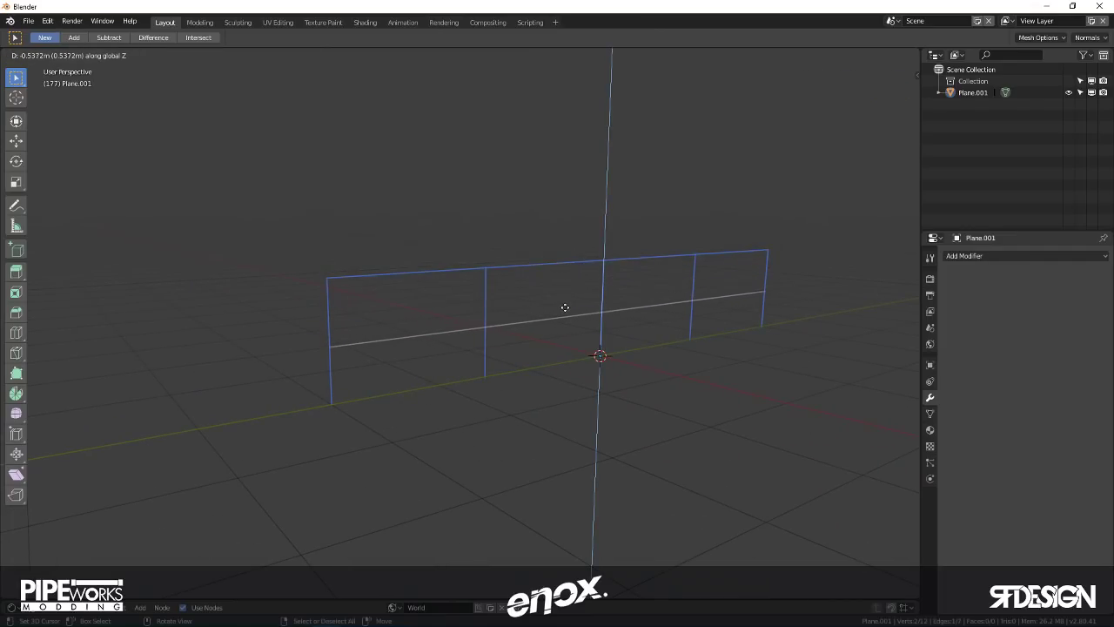
left_click(563, 303)
middle_click_drag(563, 303, 603, 314)
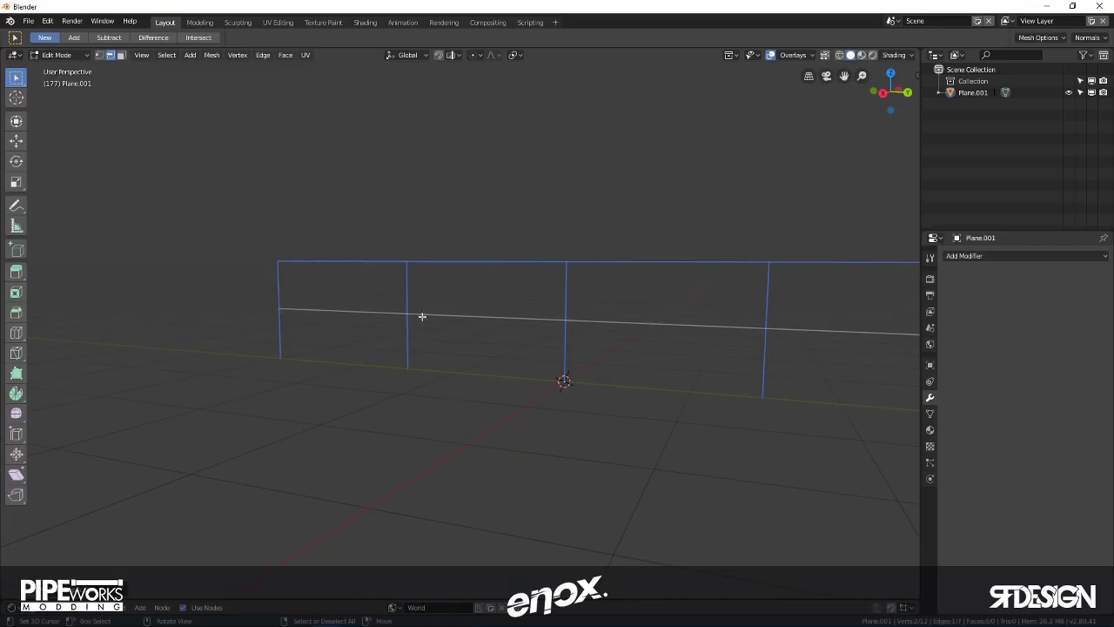
scroll(467, 316, "down", 4)
middle_click_drag(467, 316, 612, 325)
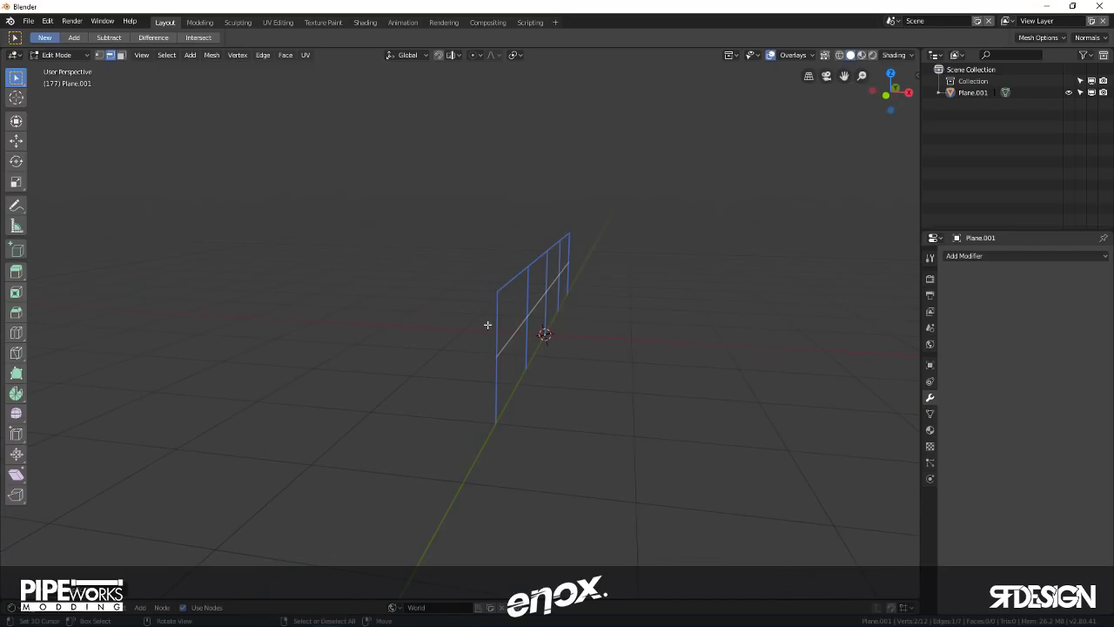
middle_click_drag(487, 325, 540, 274)
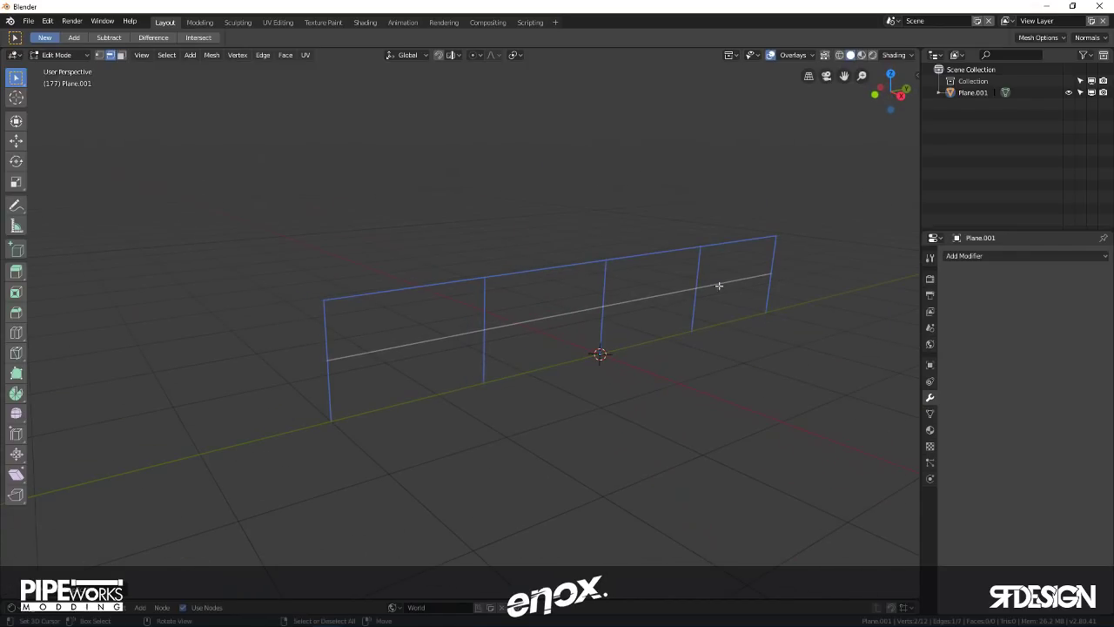
middle_click_drag(719, 303, 445, 363)
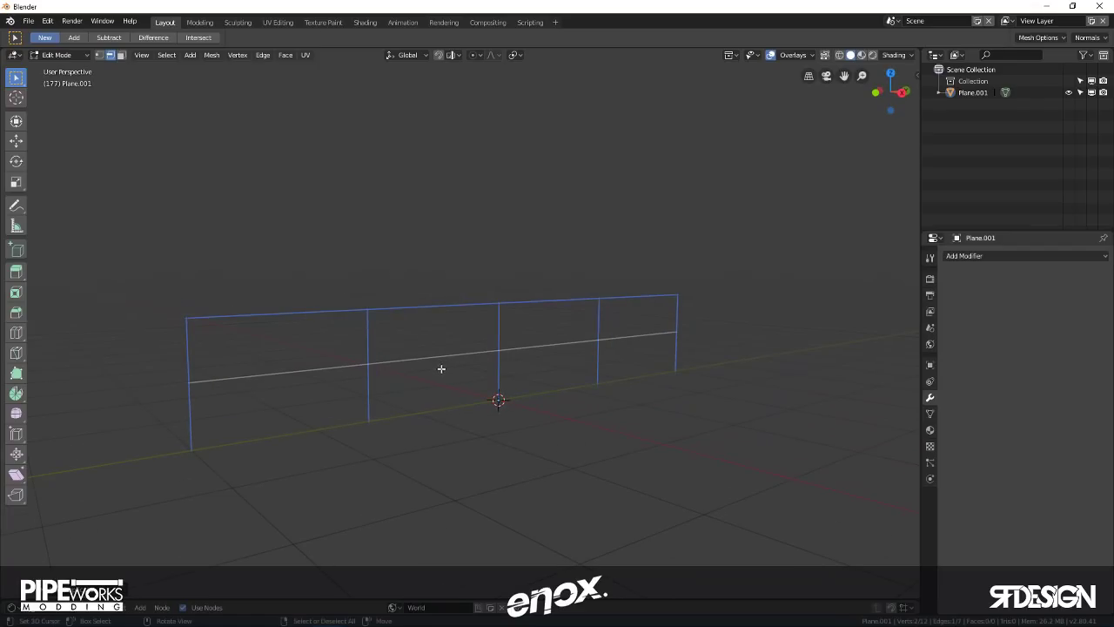
- Select the whole fence and bevel its vertices with 4 segments
key("a")
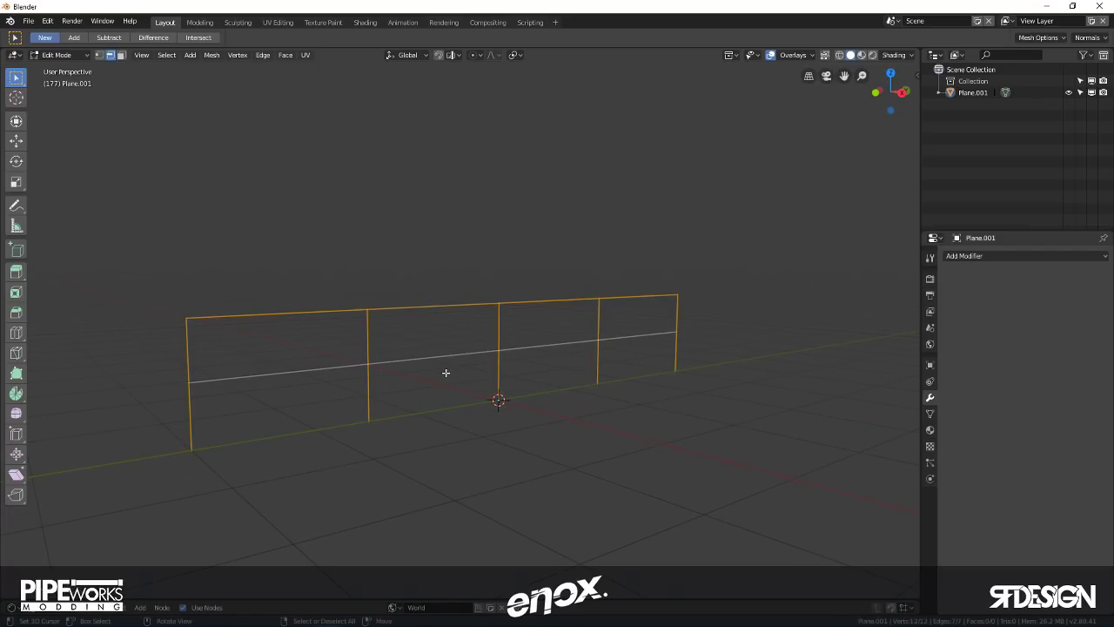
left_click(238, 55)
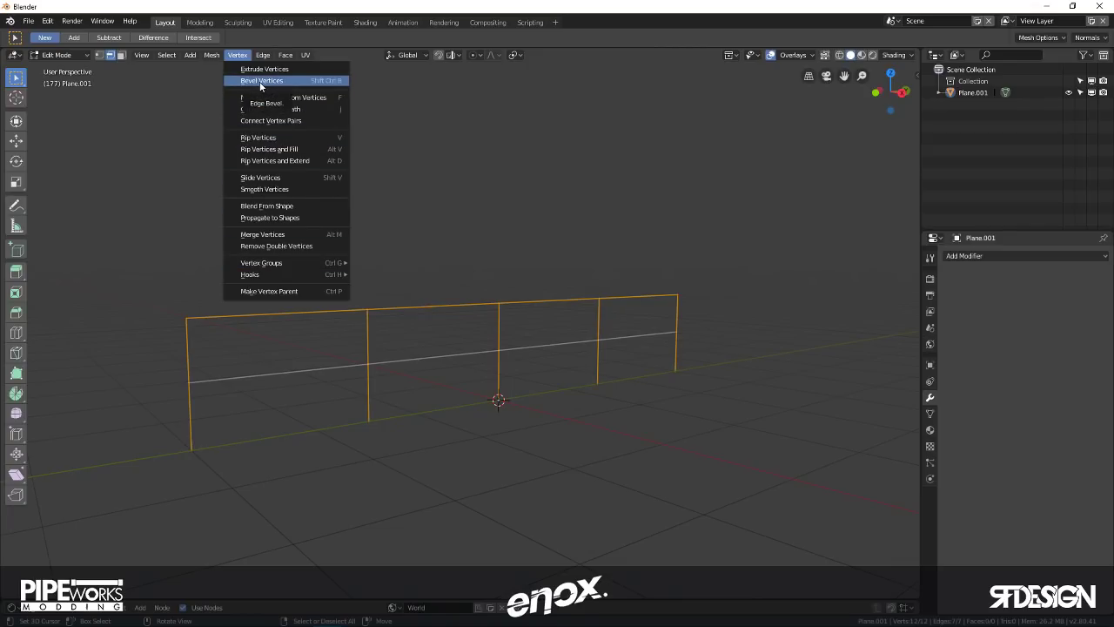
left_click(260, 83)
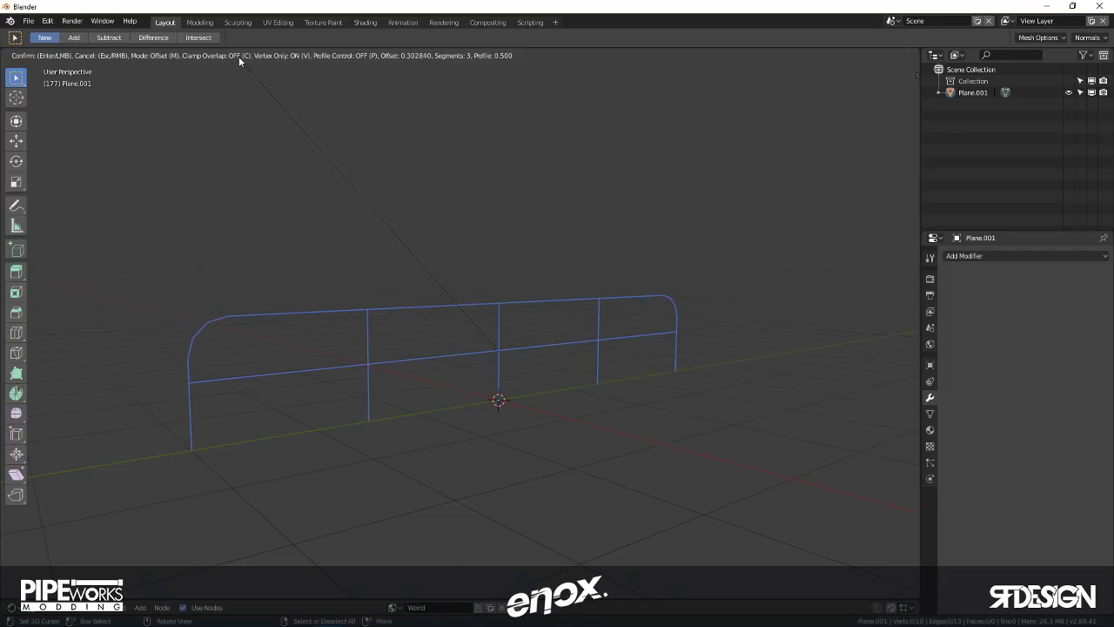
scroll(239, 60, "up", 1)
scroll(238, 65, "up", 2)
scroll(213, 97, "up", 7)
scroll(215, 99, "down", 14)
- Set the bevel width mode to offset of about 0.4, confirm, and return to Object Mode
key("m")
key("m")
key("m")
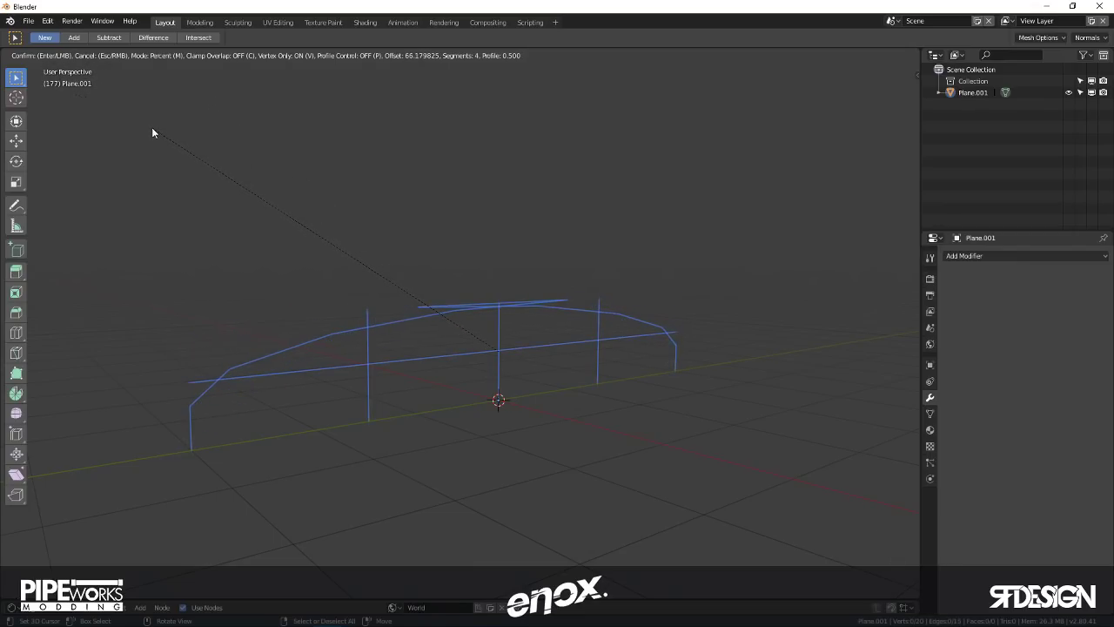
key("m")
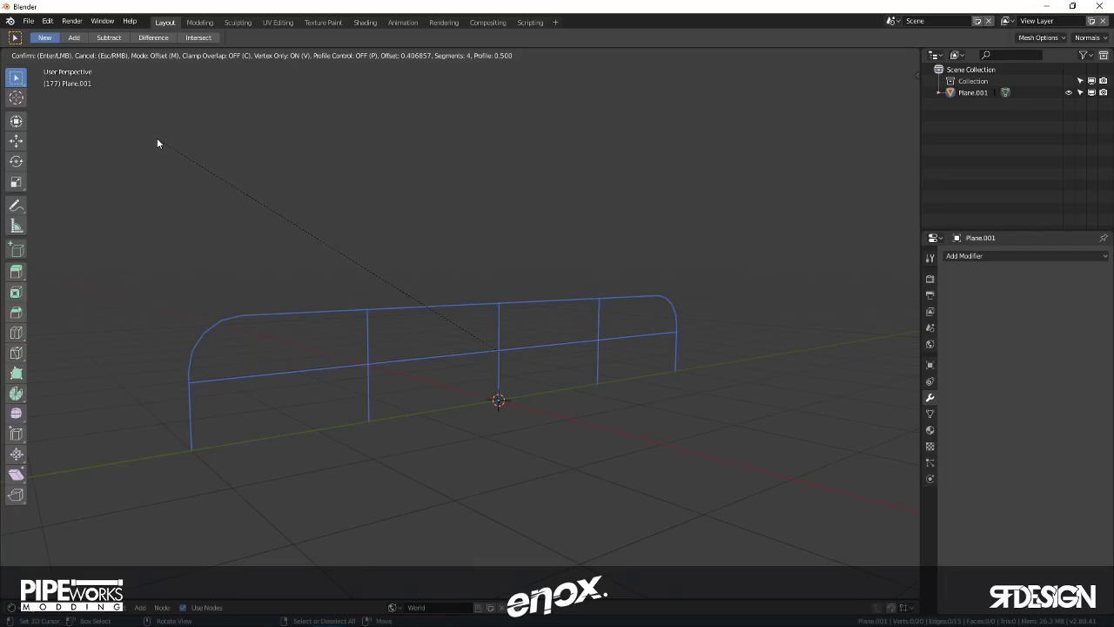
key("m")
key("m")
key("m")
key("m")
key("m")
left_click(171, 161)
middle_click_drag(508, 257, 397, 304)
key("Tab")
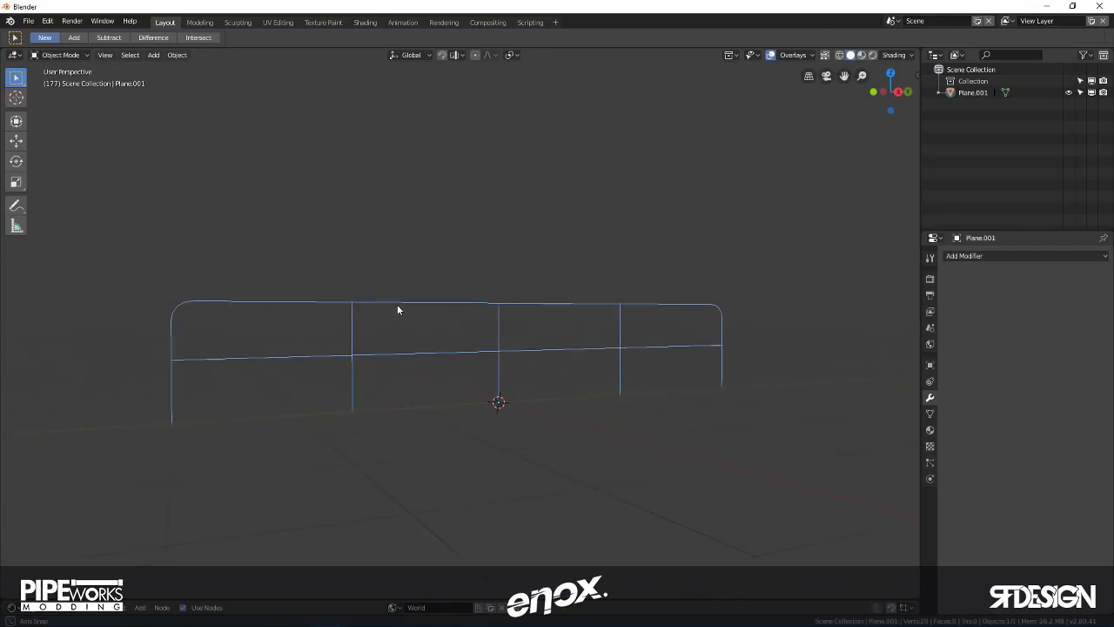
- Convert the railing mesh into a curve
left_click(178, 56)
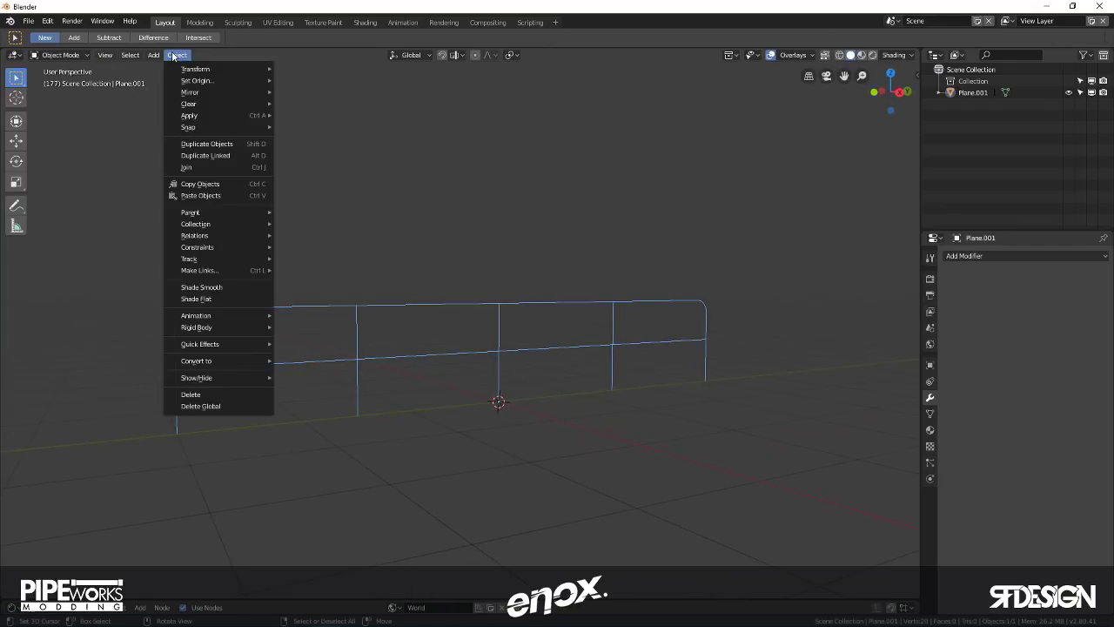
mouse_move(216, 224)
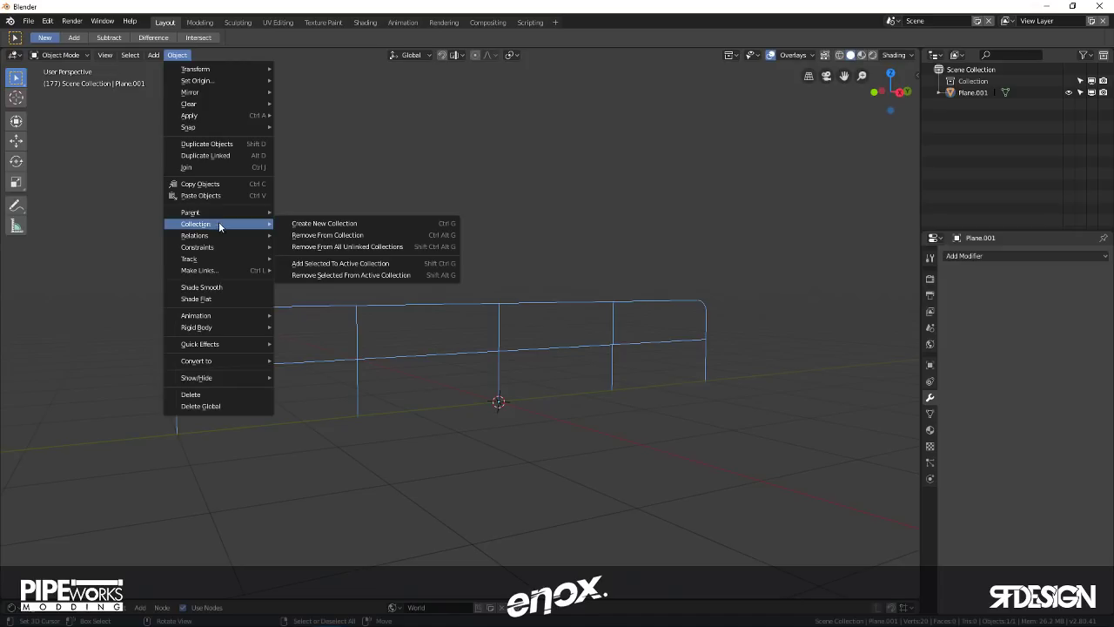
mouse_move(218, 361)
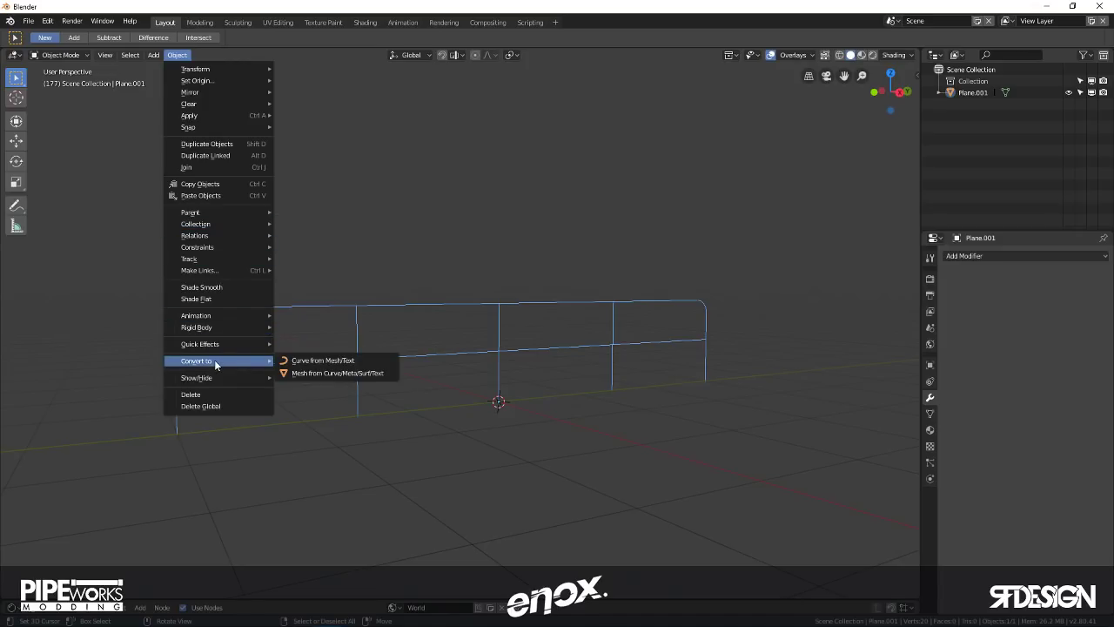
left_click(328, 359)
middle_click_drag(330, 364, 244, 301)
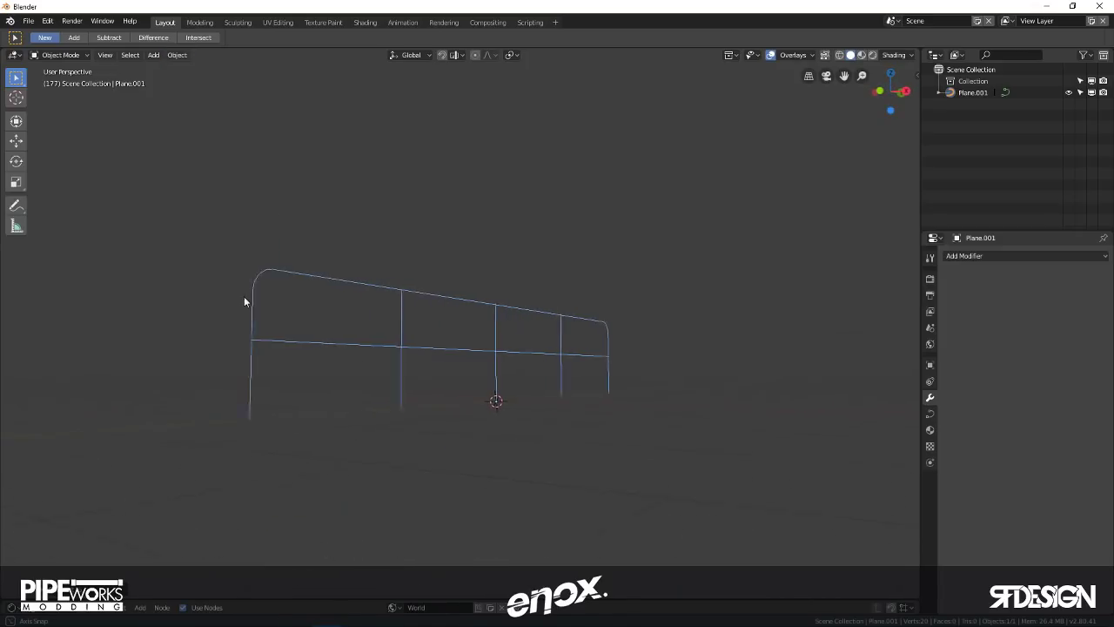
- Set the curve's fill mode to Full and bevel depth to 0.03 m
left_click(930, 414)
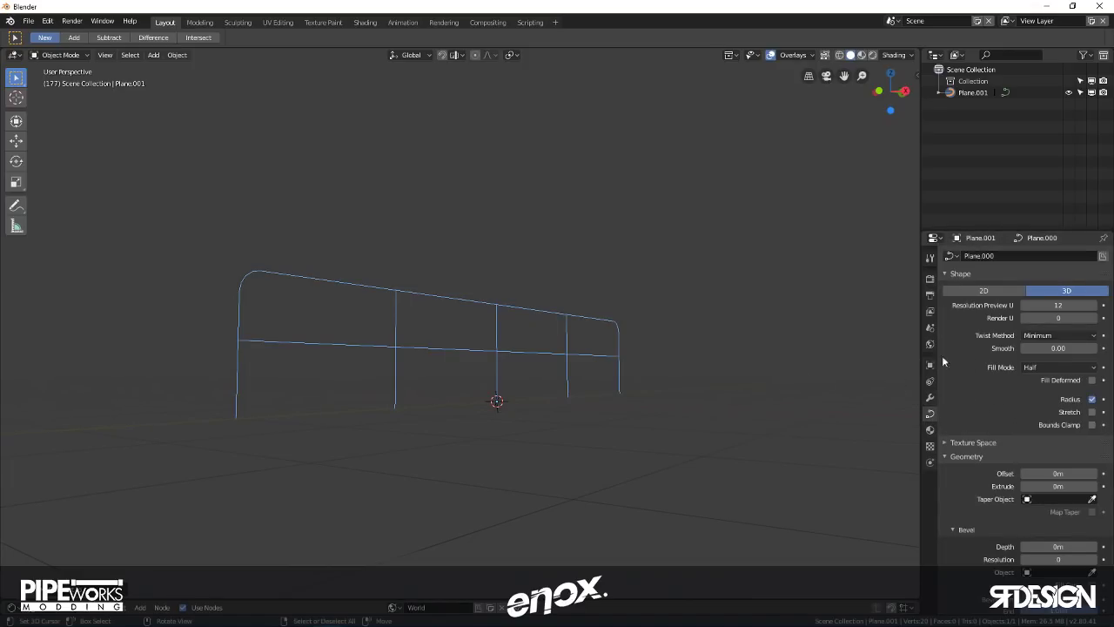
left_click(1063, 368)
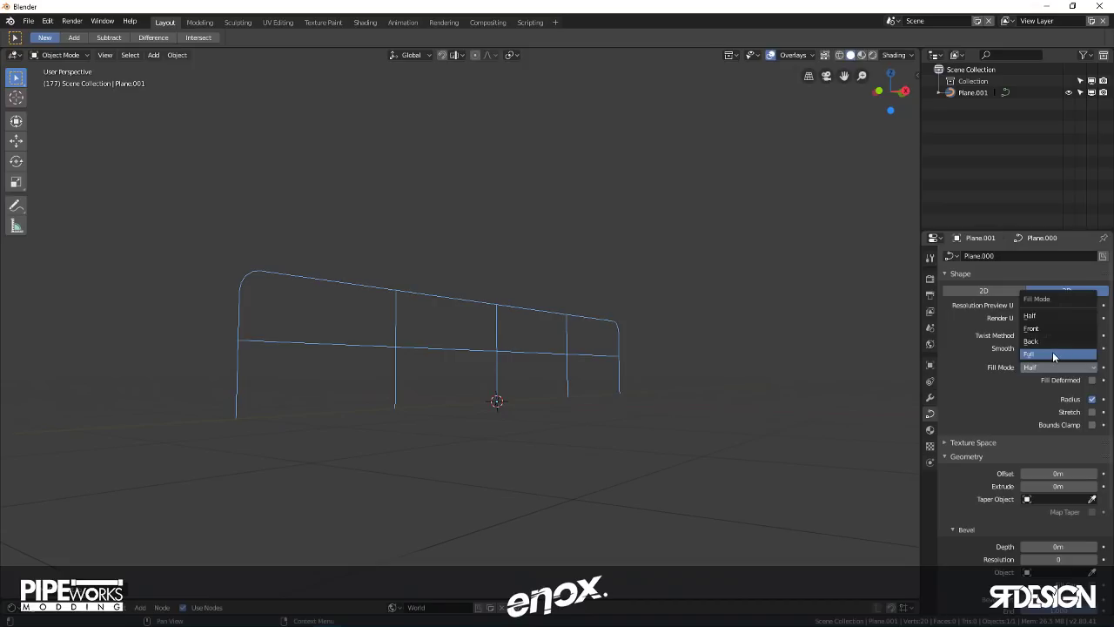
left_click(1054, 357)
scroll(1052, 352, "down", 3)
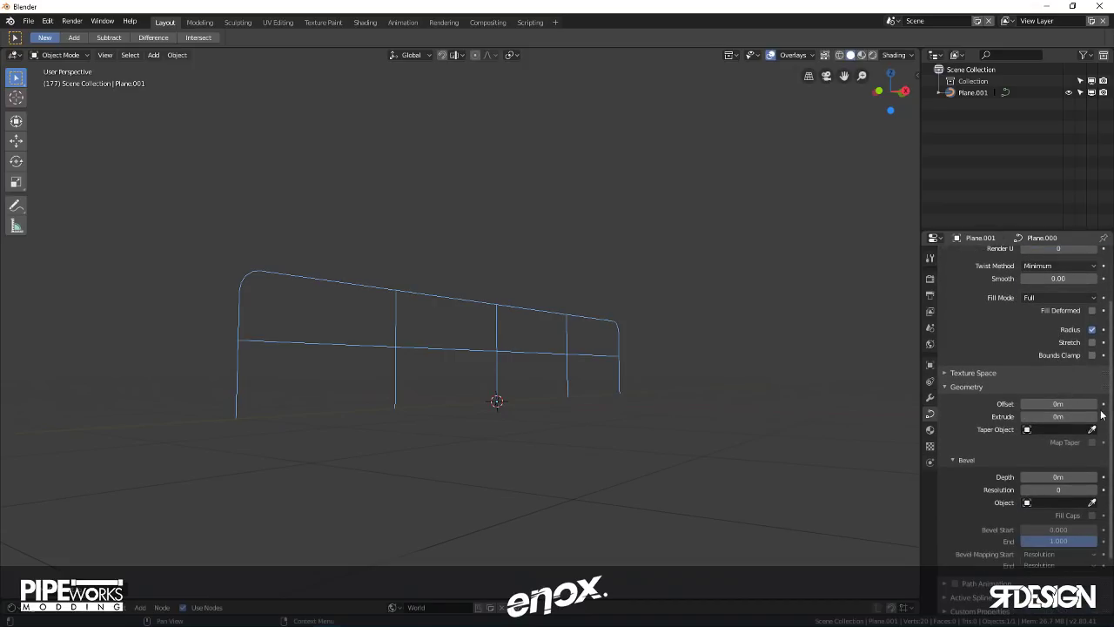
left_click(1094, 477)
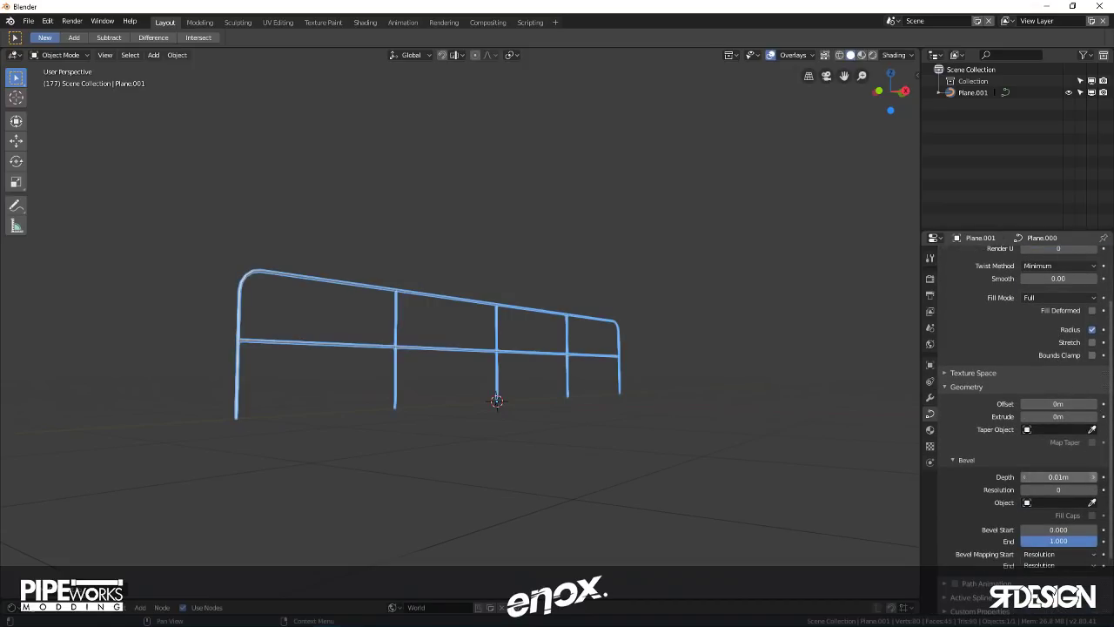
left_click(1095, 477)
left_click(1095, 477)
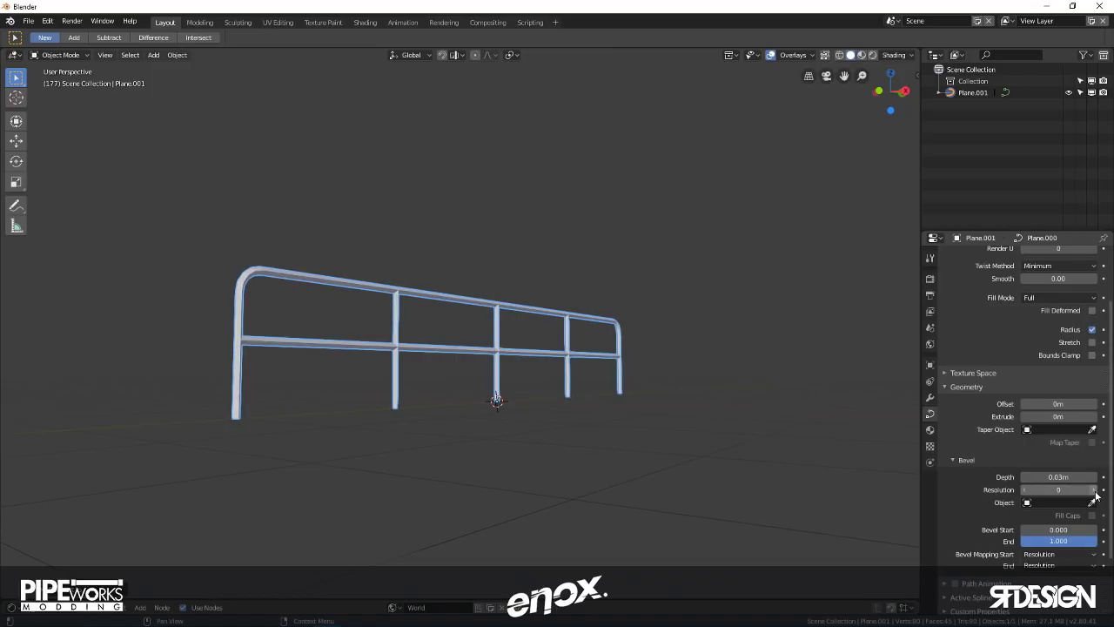
left_click(1095, 493)
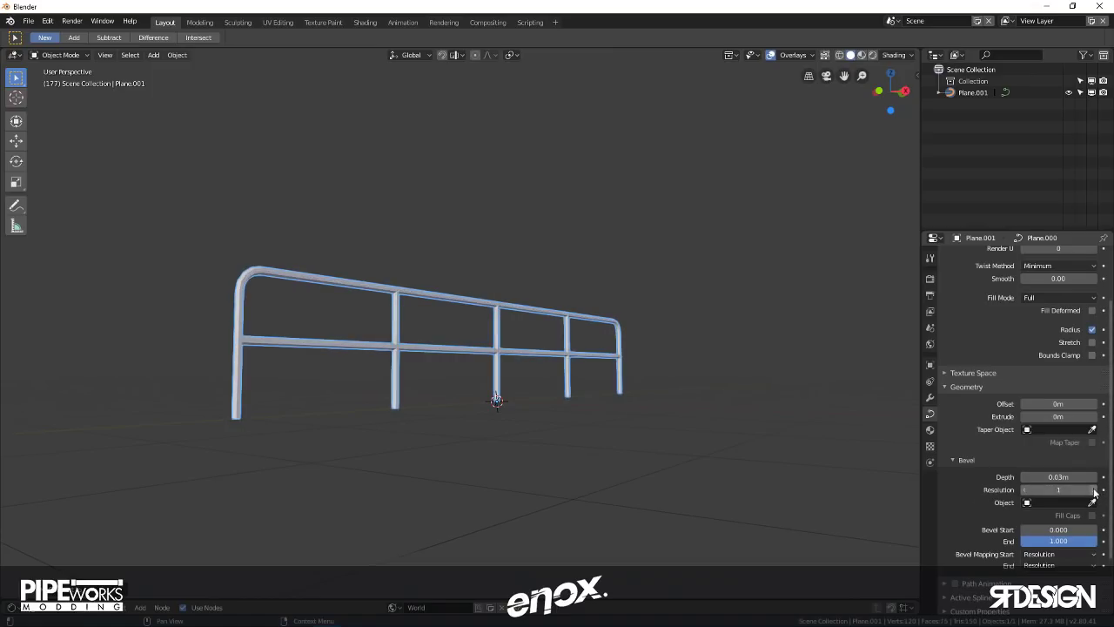
middle_click_drag(476, 220, 427, 333)
key("Tab")
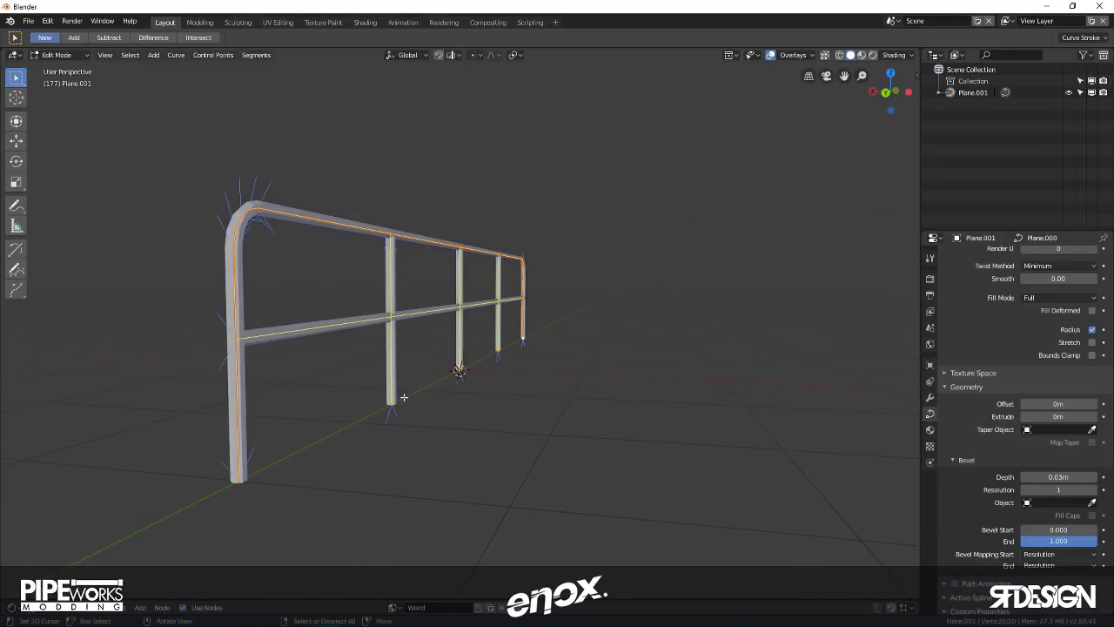
left_click(386, 407)
key("g")
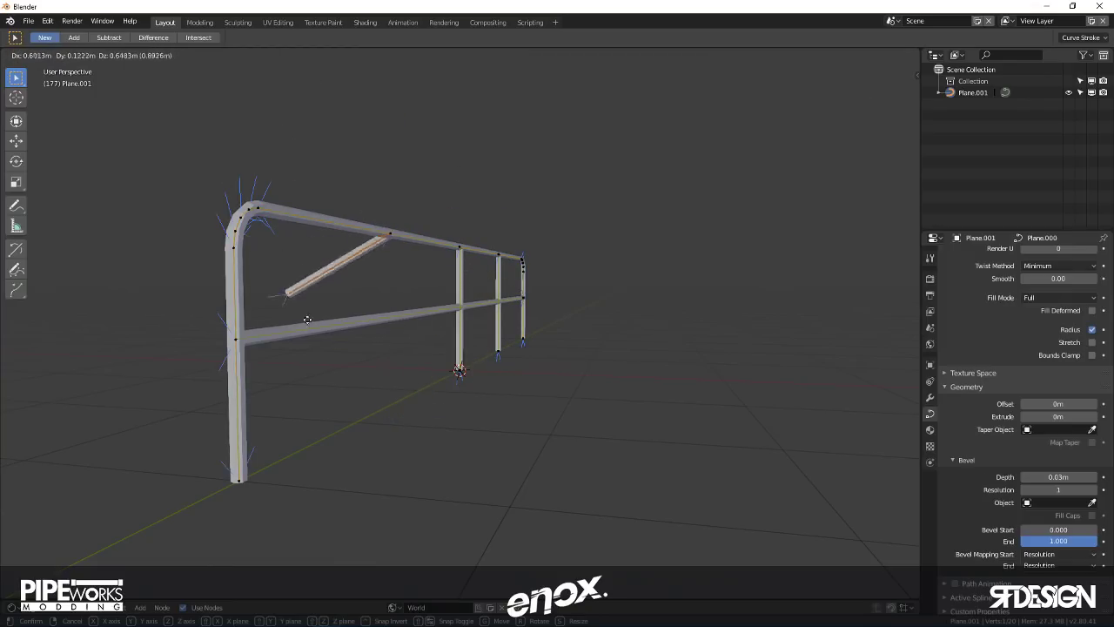
left_click(405, 423)
middle_click_drag(404, 423, 262, 241)
left_click(262, 242)
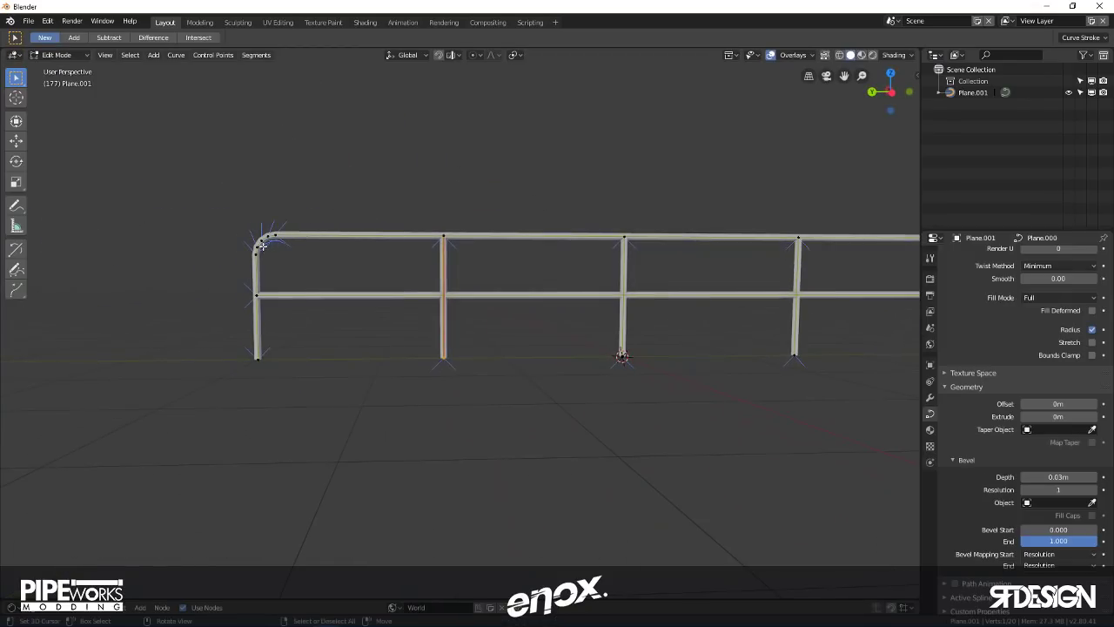
key("g")
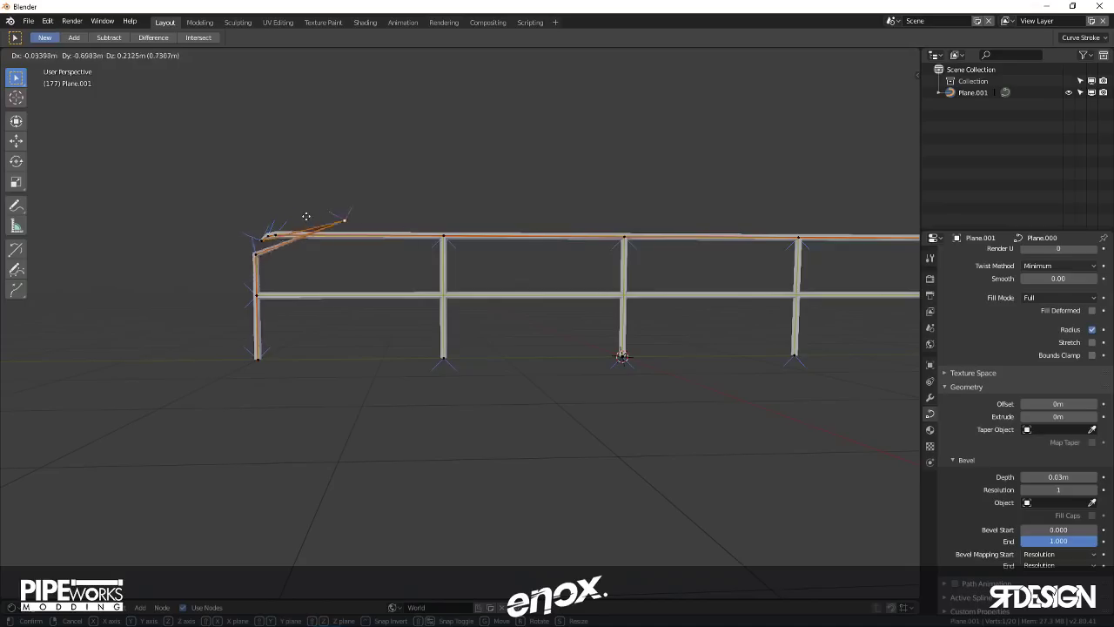
left_click(333, 218)
middle_click_drag(336, 216, 545, 234)
key("Tab")
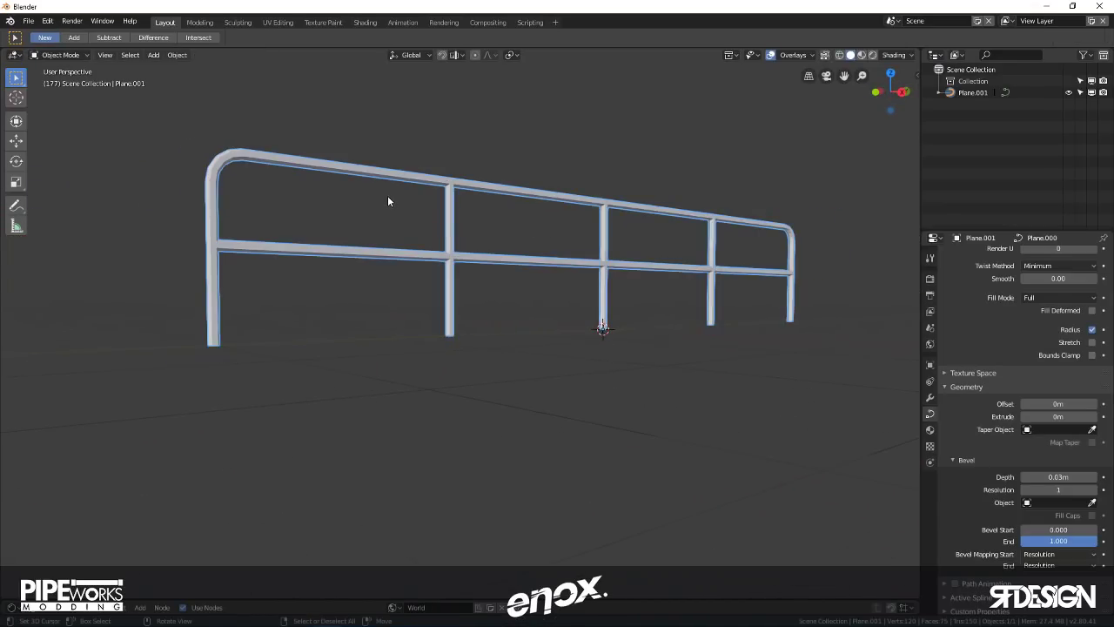
middle_click_drag(366, 166, 591, 219)
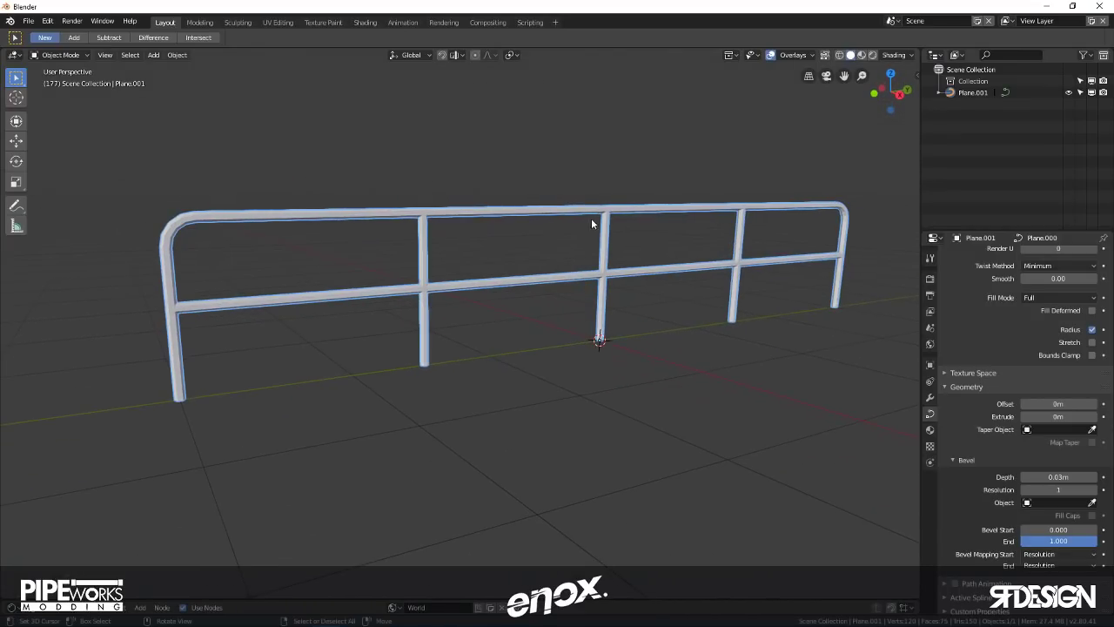
- Convert the tubular railing curve back into a mesh
left_click(182, 58)
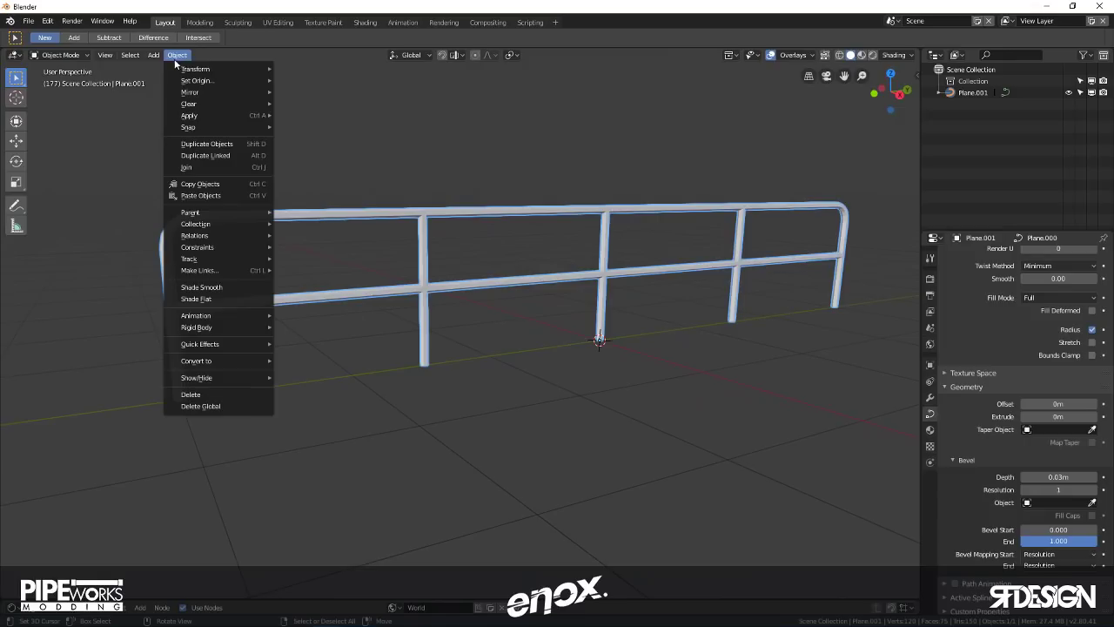
mouse_move(176, 81)
mouse_move(210, 360)
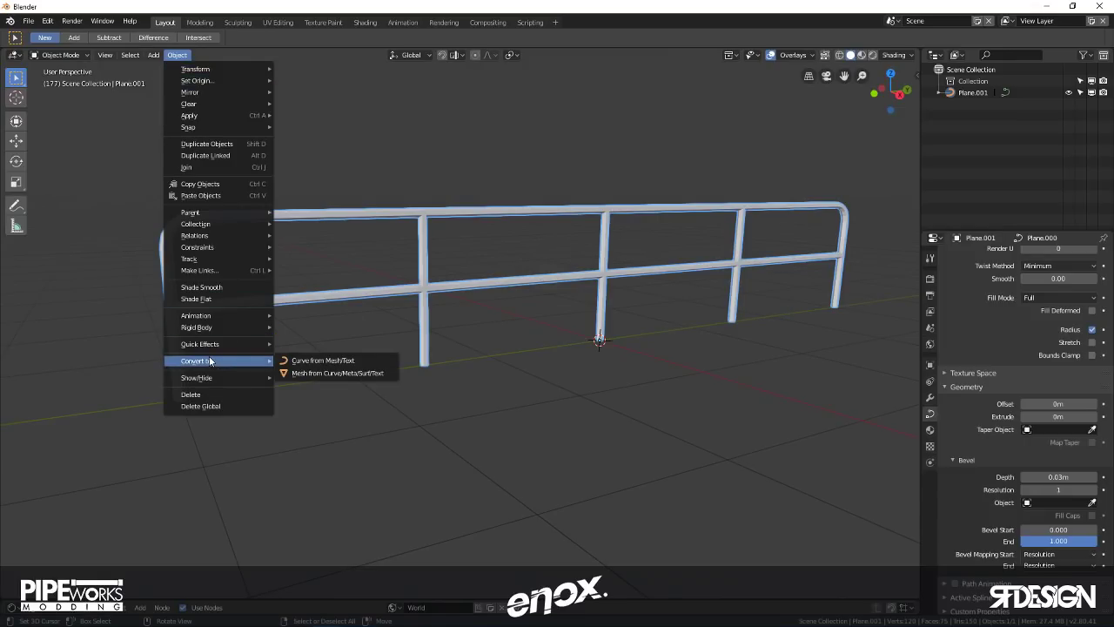
left_click(312, 374)
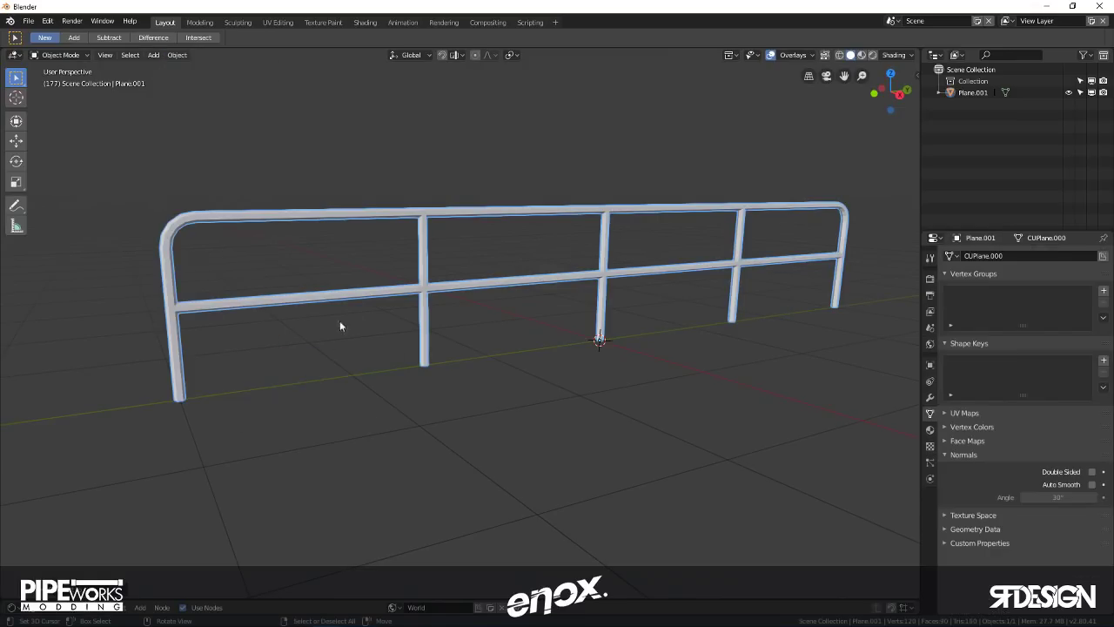
- Position the foot plate at the left end post's base, then return to Object Mode
key("Tab")
middle_click_drag(379, 237, 299, 406)
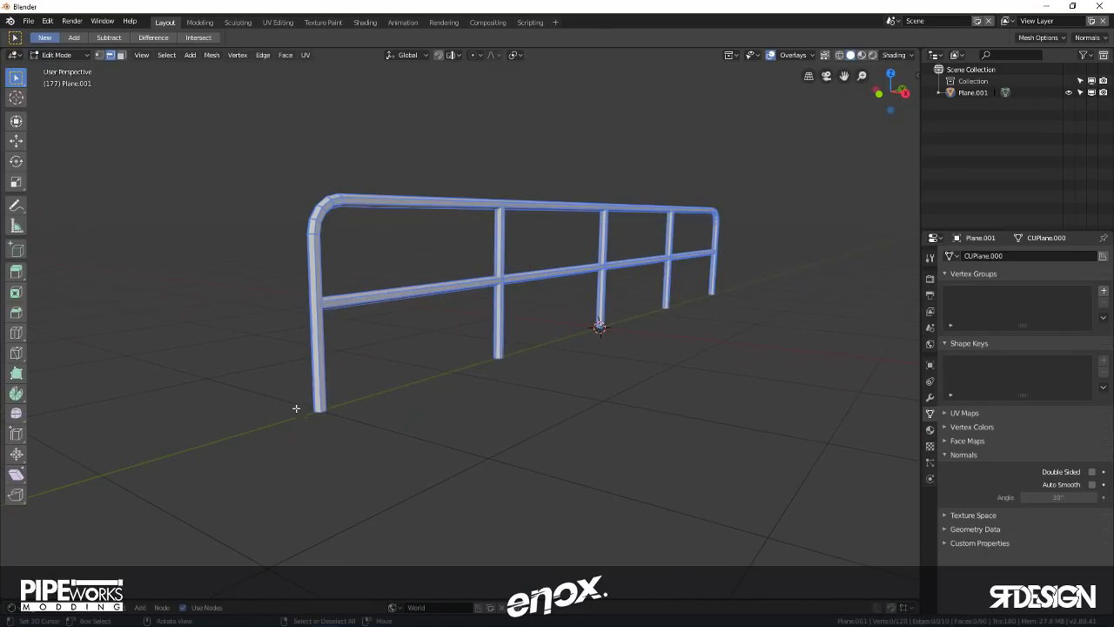
key("g")
right_click(436, 367)
key("g")
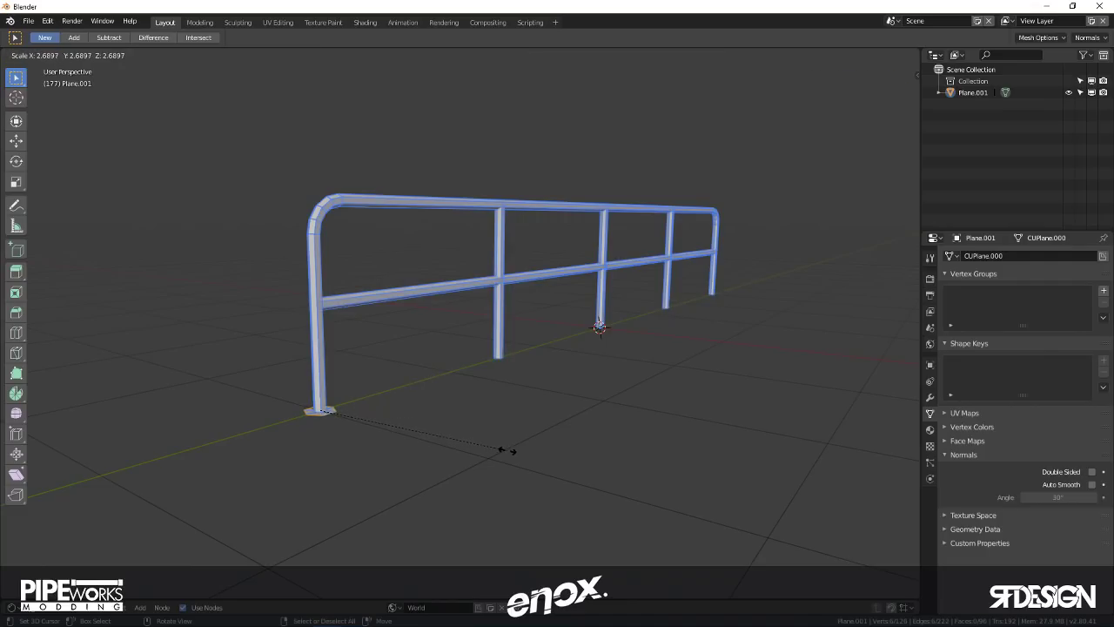
right_click(487, 405)
key("g")
left_click(462, 357)
key("Tab")
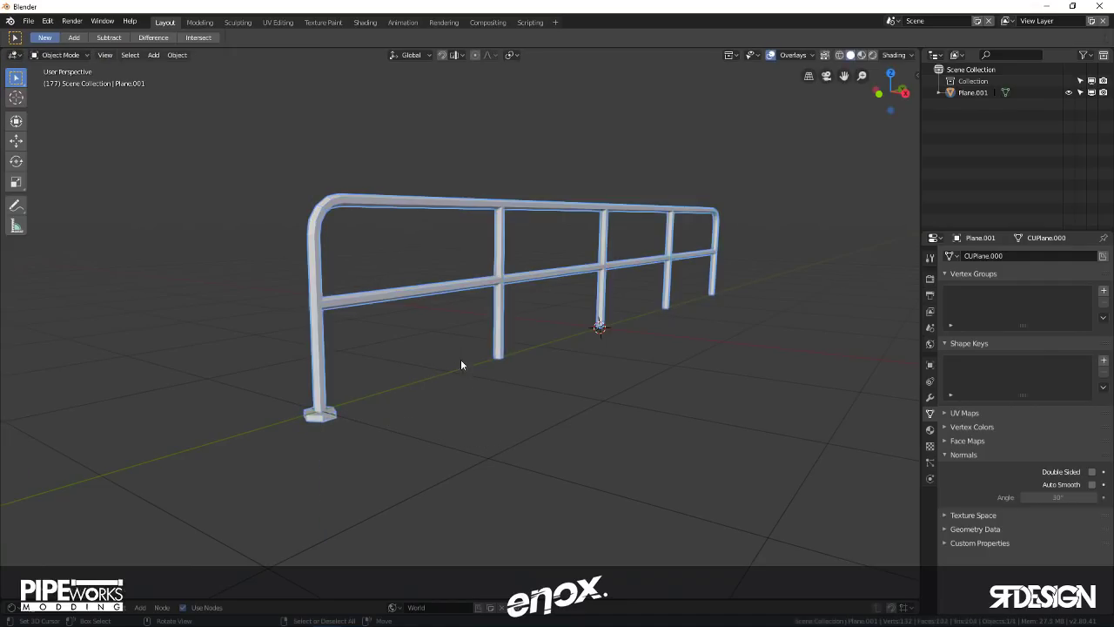
middle_click_drag(460, 359, 530, 316)
- In Edit Mode, add each post's bottom edge ring to the selection and open Pivot Point options
key("Tab")
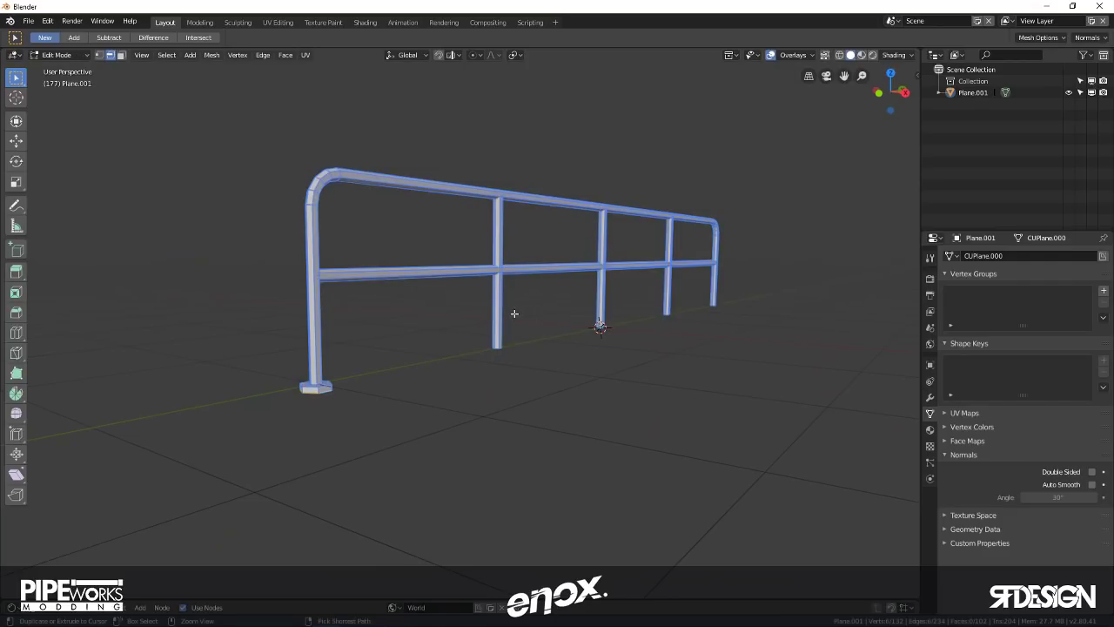
middle_click_drag(368, 373, 247, 343)
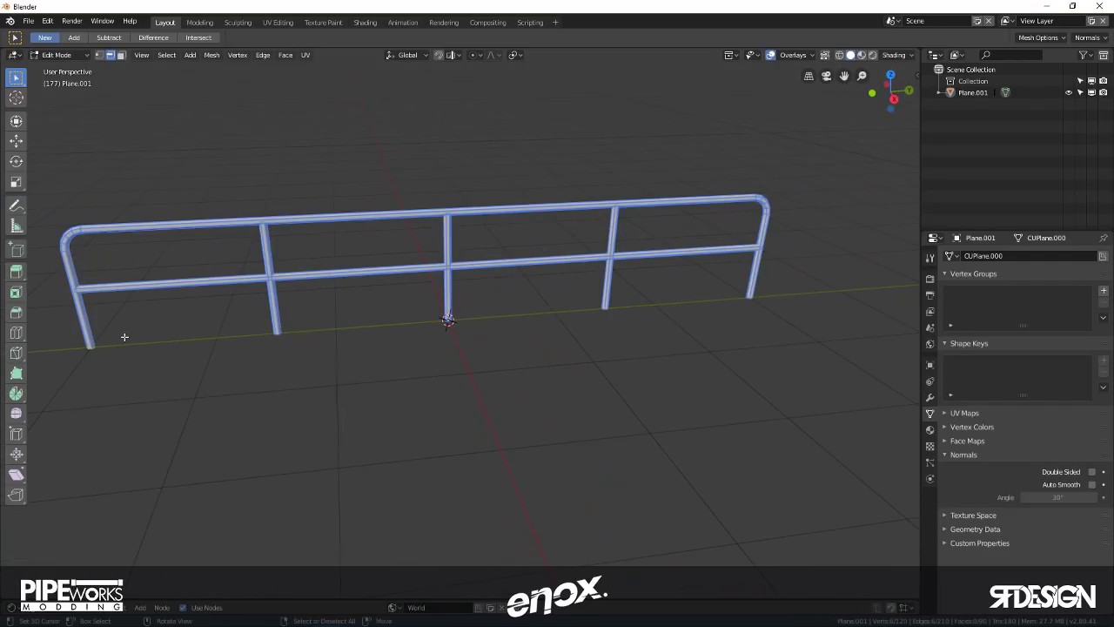
middle_click_drag(124, 337, 244, 311, "shift")
scroll(380, 284, "up", 3)
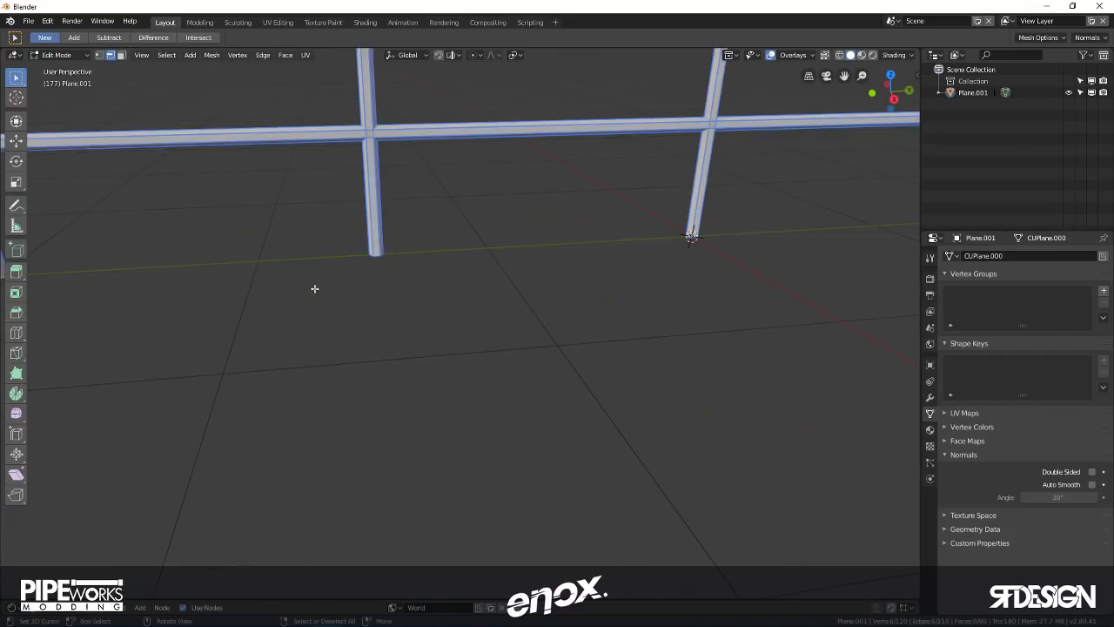
scroll(368, 311, "down", 3)
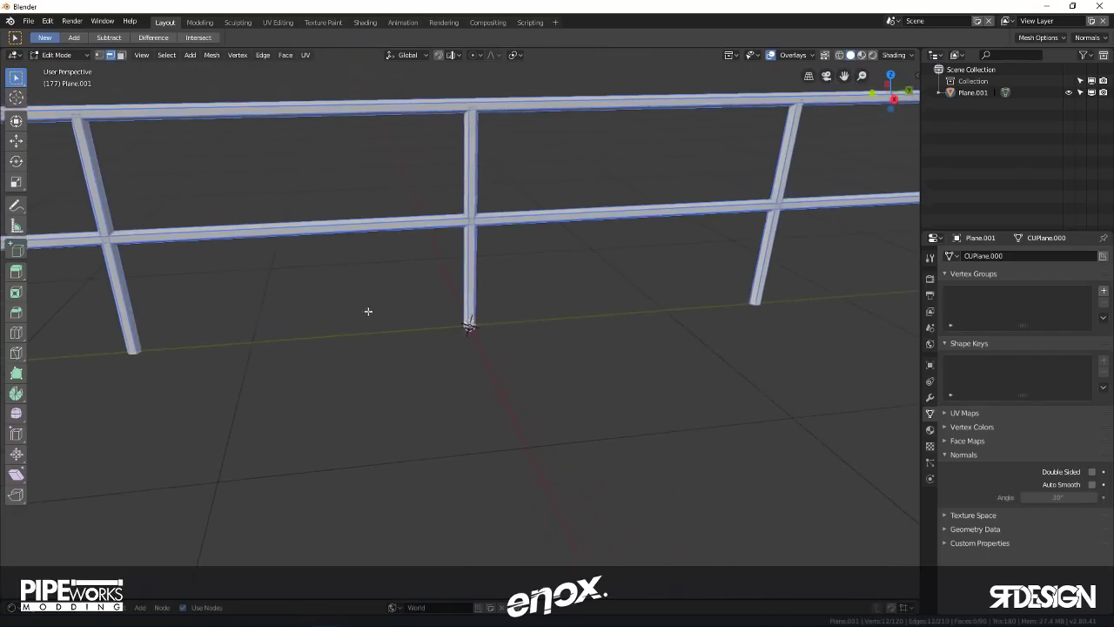
scroll(369, 339, "up", 2)
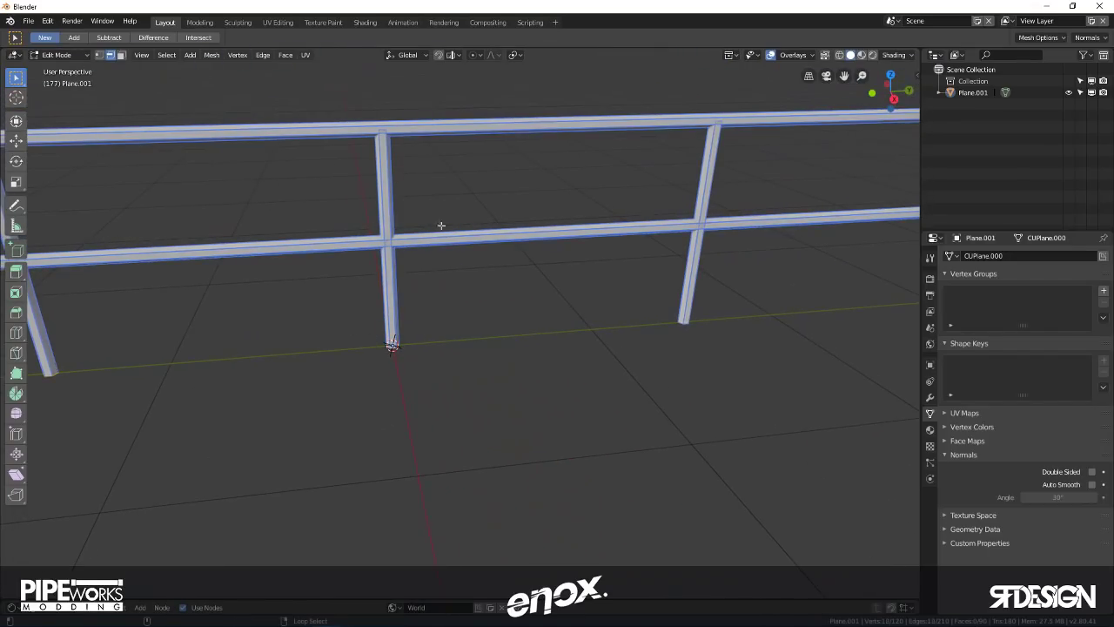
middle_click_drag(548, 262, 424, 363)
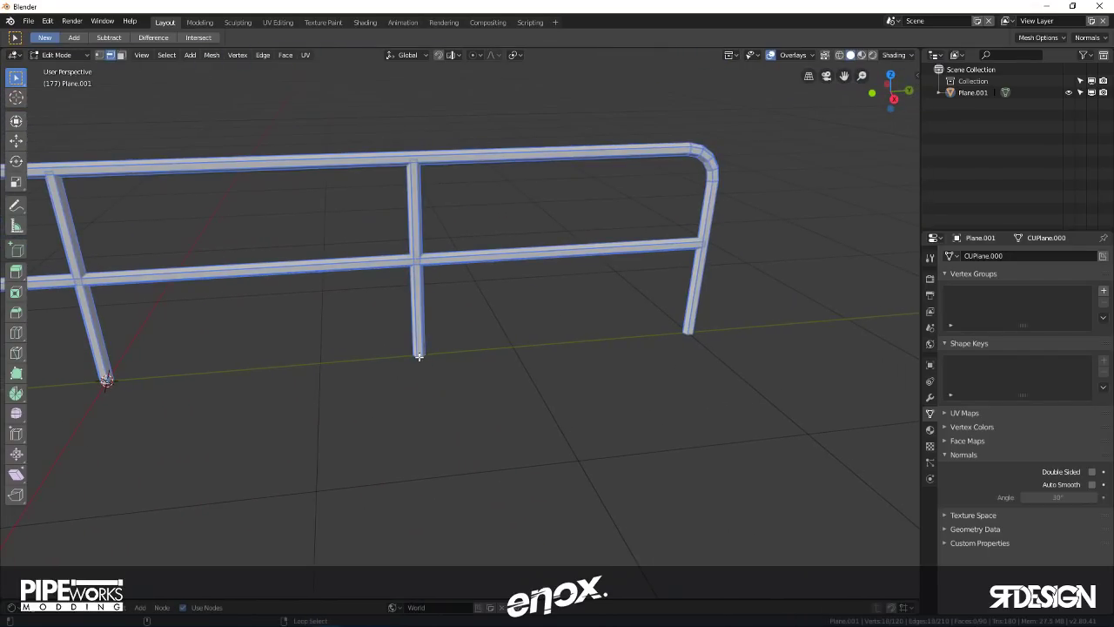
left_click(712, 334, "alt+shift")
middle_click_drag(749, 323, 668, 327)
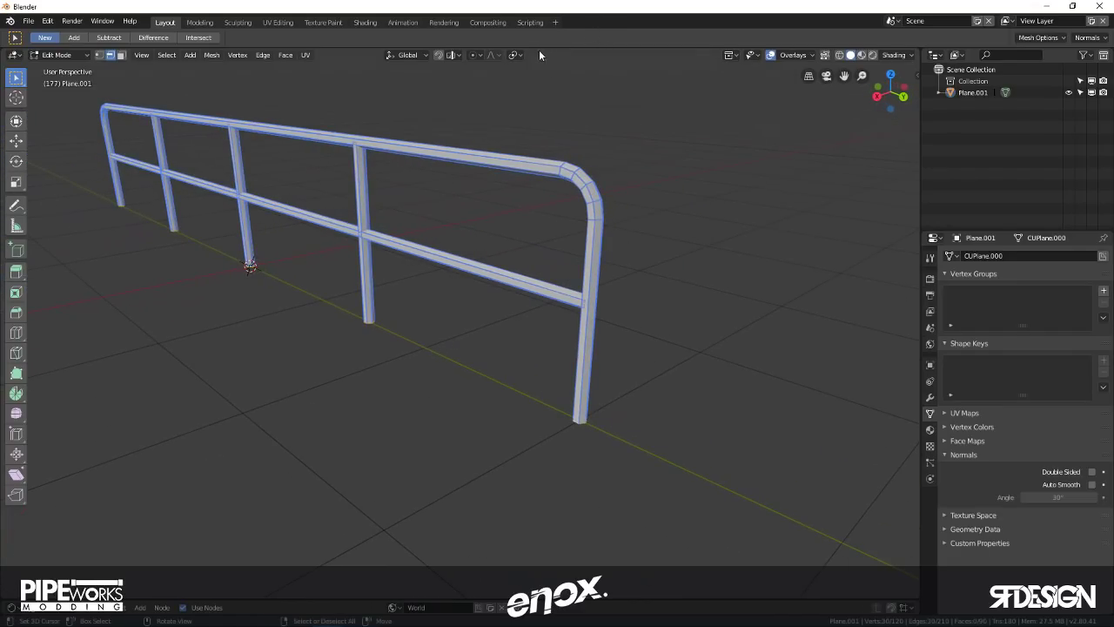
left_click(514, 55)
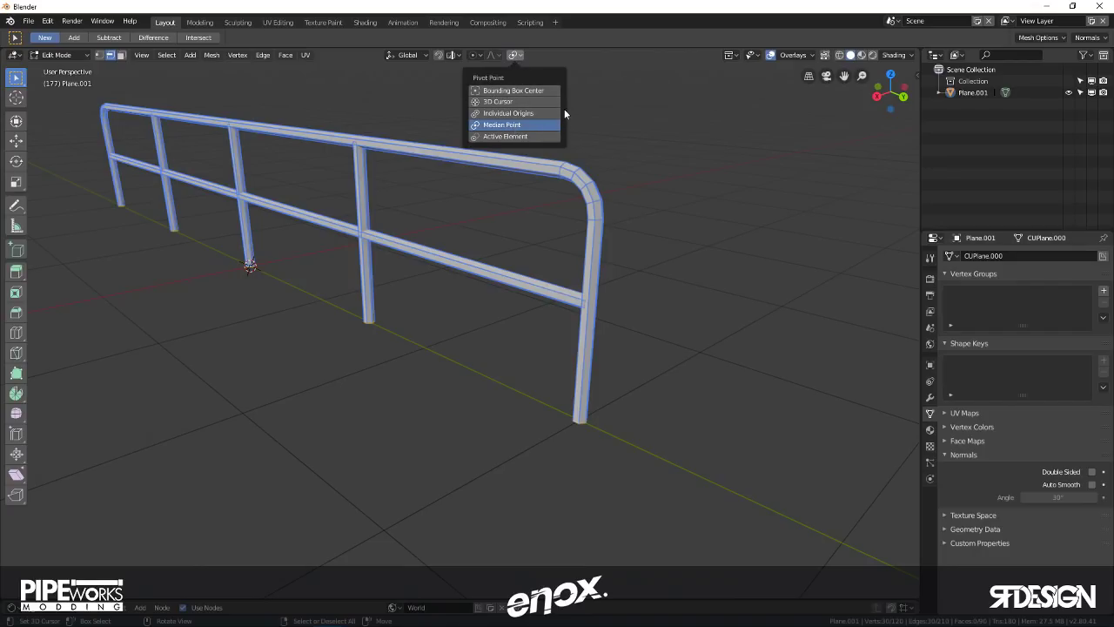
- Scale the post base rings outward into foot plates using Individual Origins pivot
left_click(507, 113)
key("s")
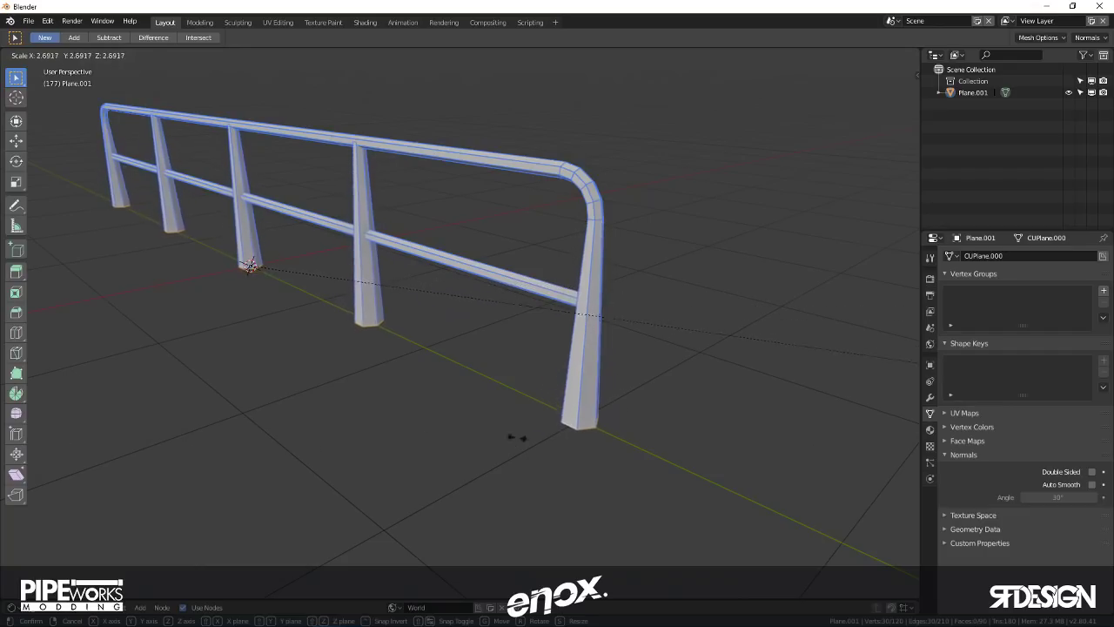
right_click(504, 331)
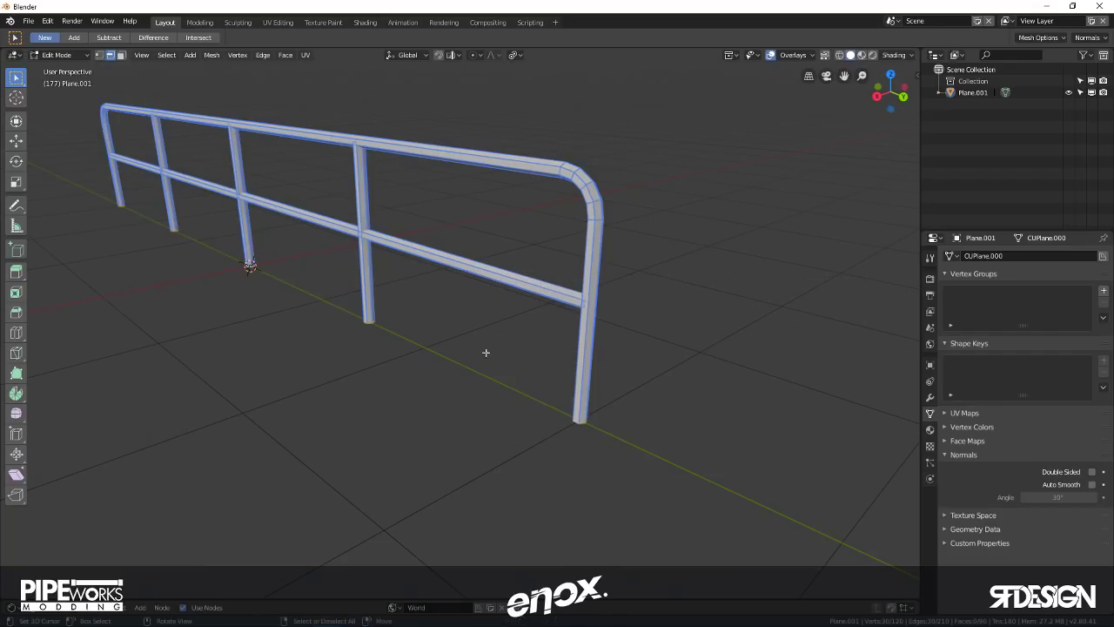
scroll(430, 368, "up", 5)
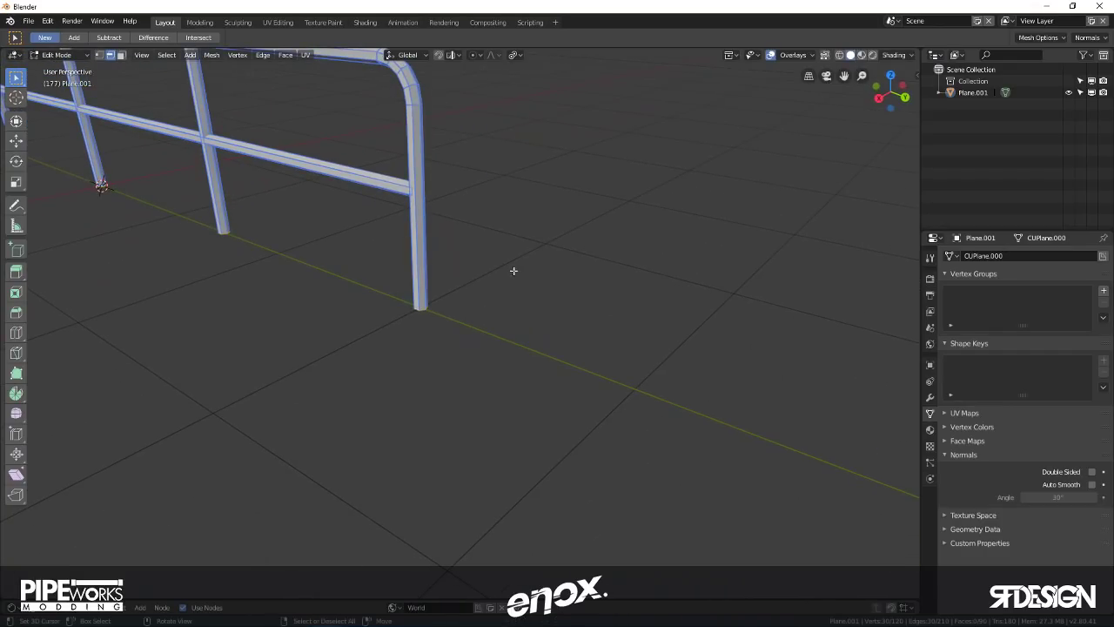
key("s")
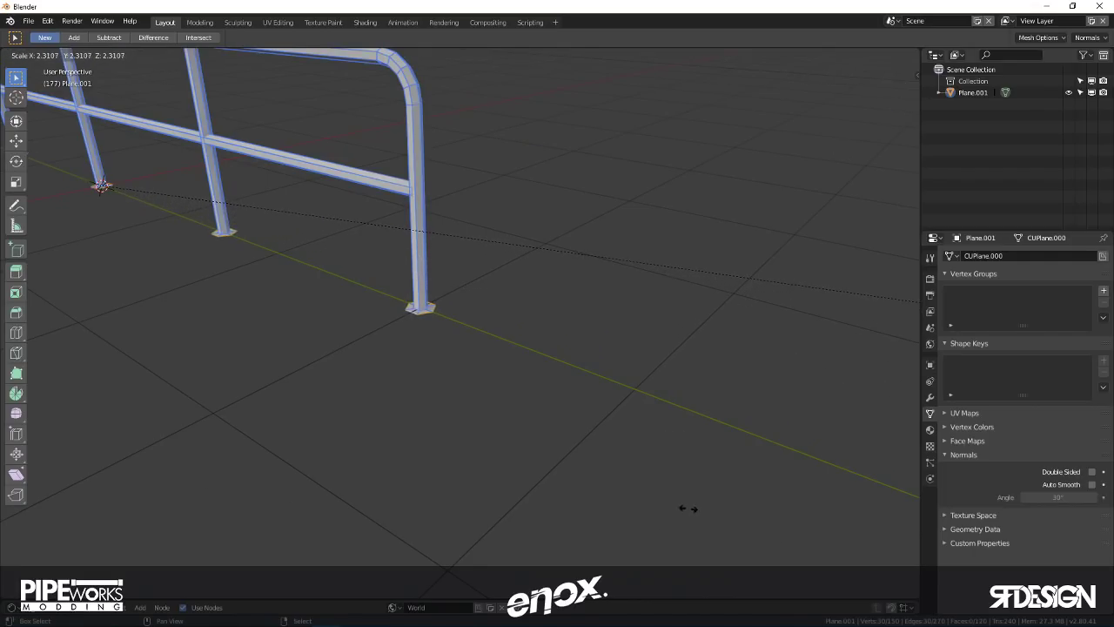
left_click(374, 348)
- Adjust the feet's height along Z, return to Object Mode, and select the railing
key("g")
key("z")
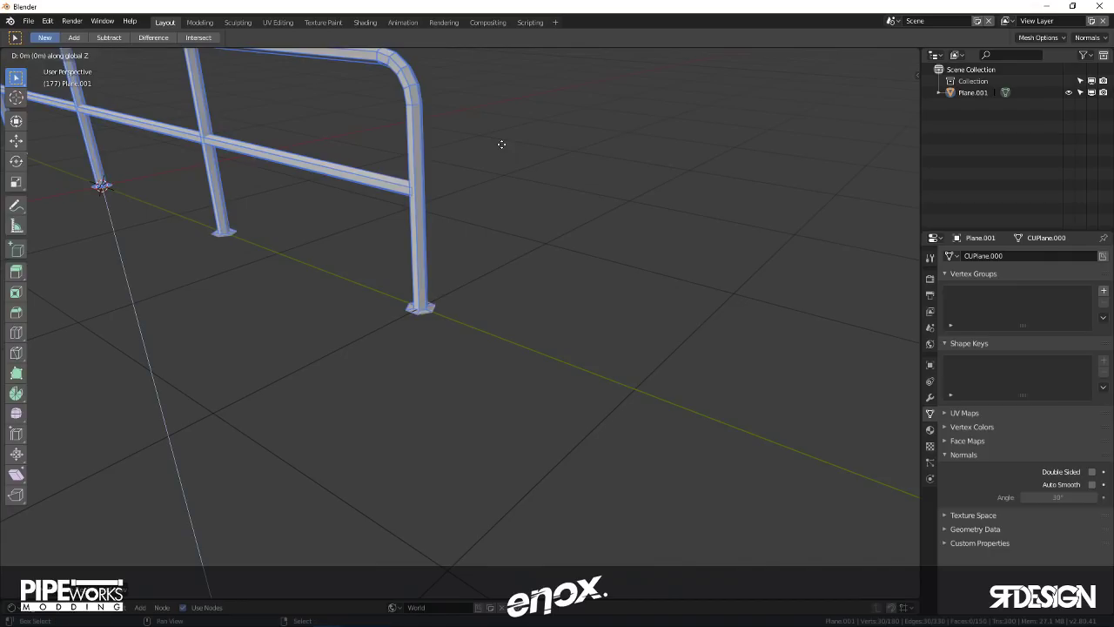
left_click(491, 201)
key("Tab")
middle_click_drag(418, 181, 277, 130)
scroll(277, 130, "down", 5)
left_click(391, 336)
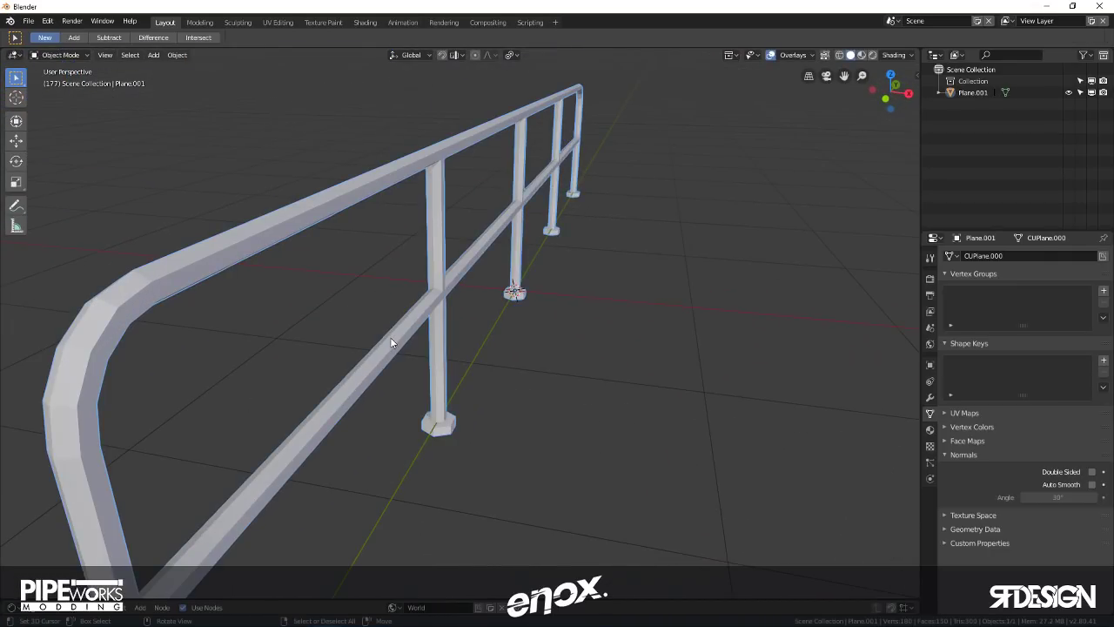
- Apply Shade Smooth to the railing and inspect a post's foot plate
middle_click_drag(391, 336, 295, 223)
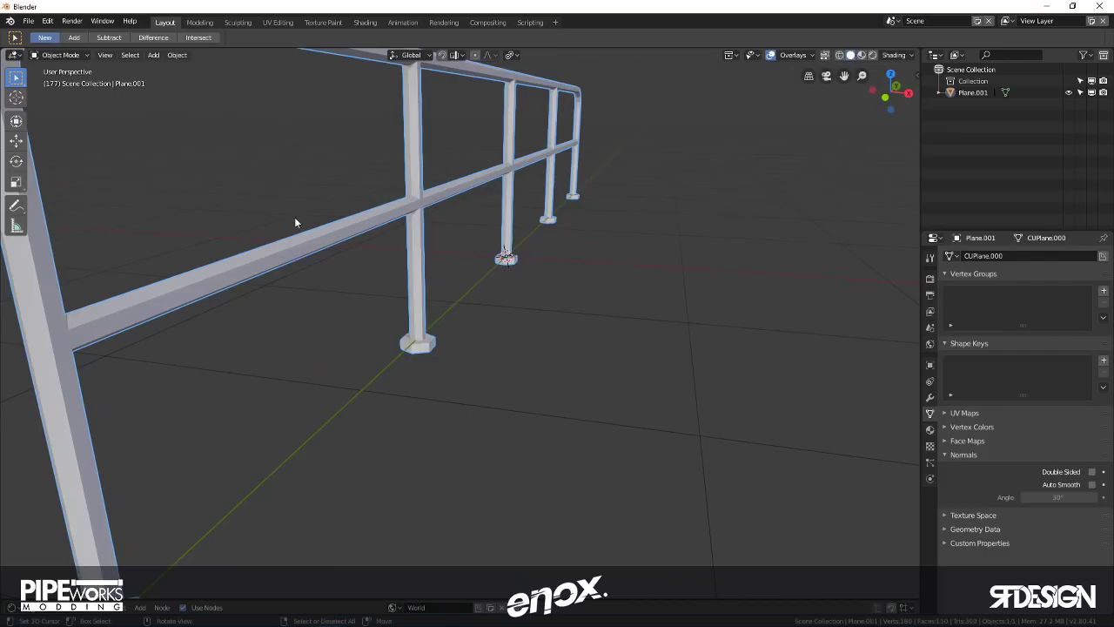
right_click(352, 206)
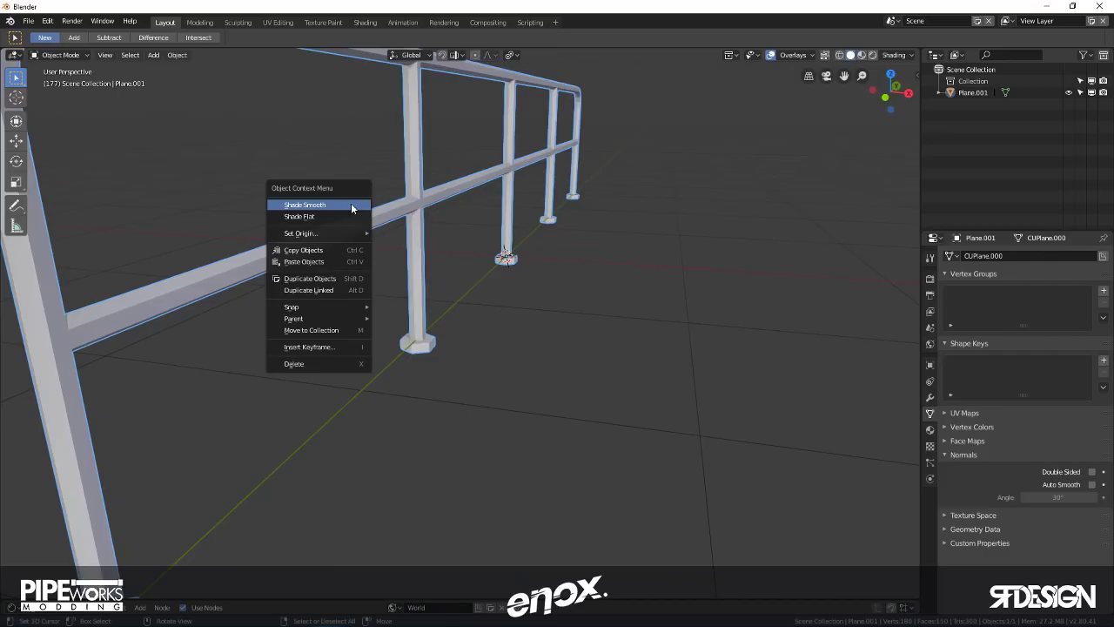
left_click(306, 206)
middle_click_drag(386, 204, 374, 204)
scroll(374, 204, "up", 6)
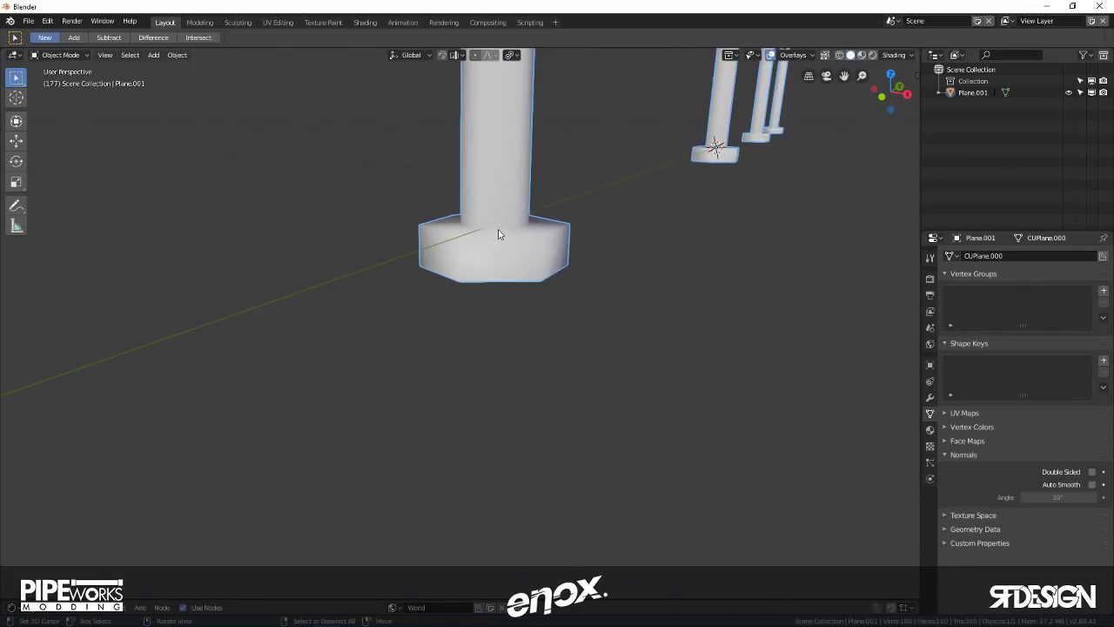
middle_click_drag(447, 241, 479, 251)
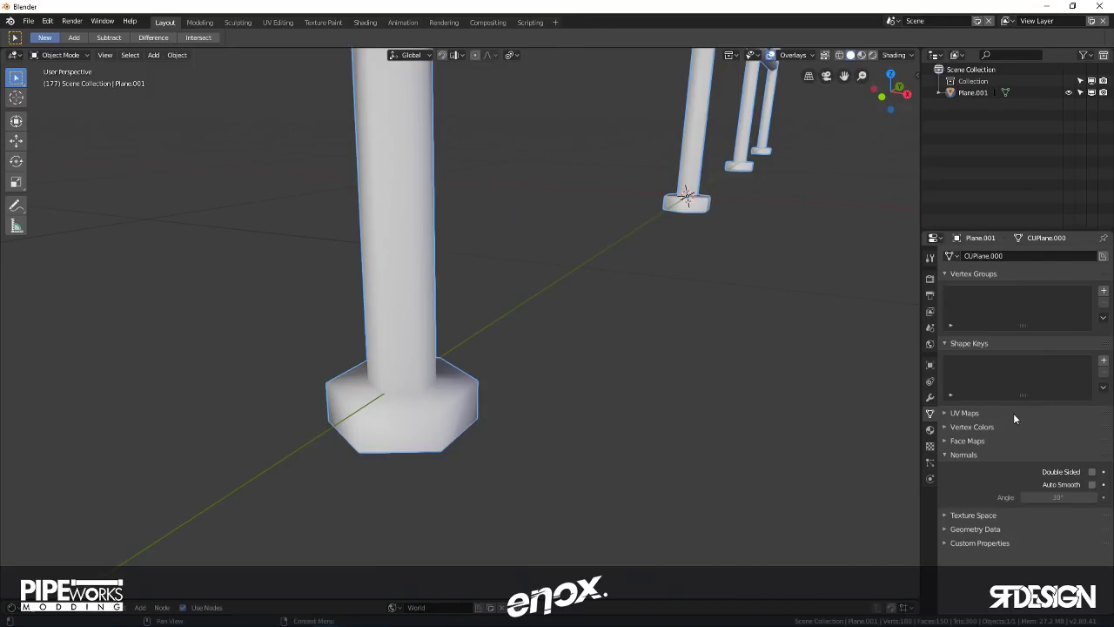
- Enable Auto Smooth in the railing's Normals settings with an 80° angle
left_click(1092, 484)
left_click(1058, 497)
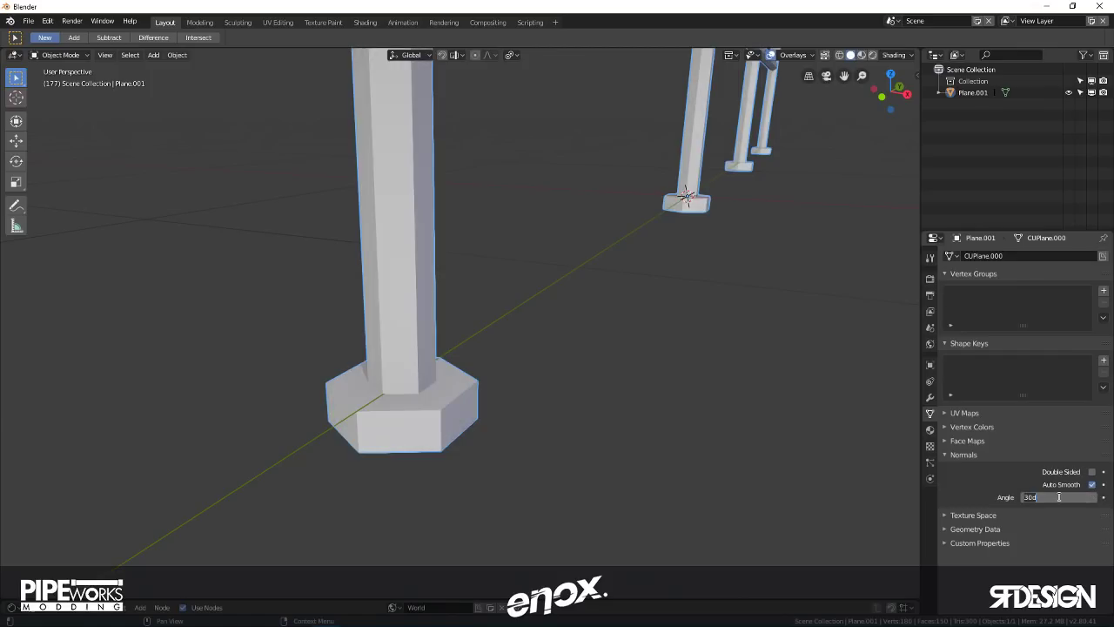
type("80")
key("Return")
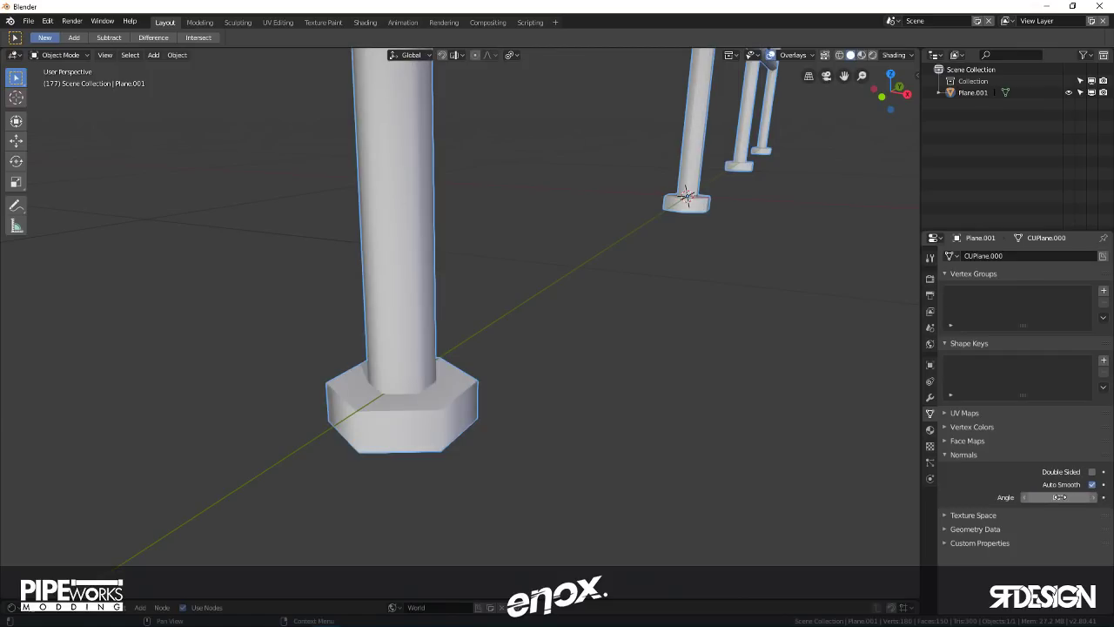
scroll(499, 340, "down", 8)
middle_click_drag(500, 339, 505, 387)
scroll(502, 391, "up", 3)
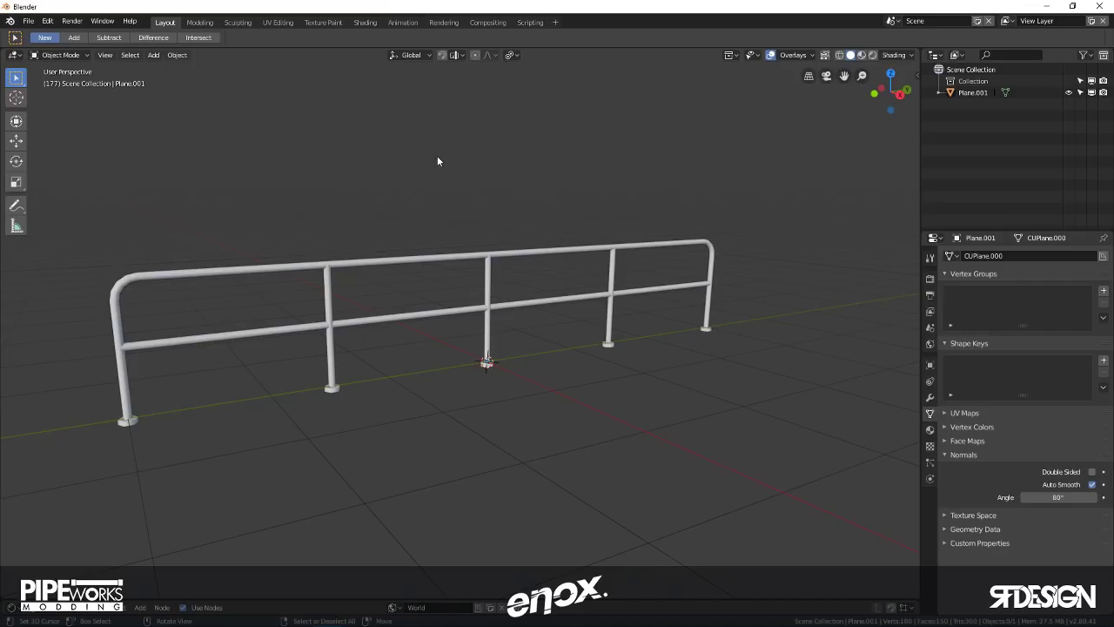
middle_click_drag(426, 152, 403, 193)
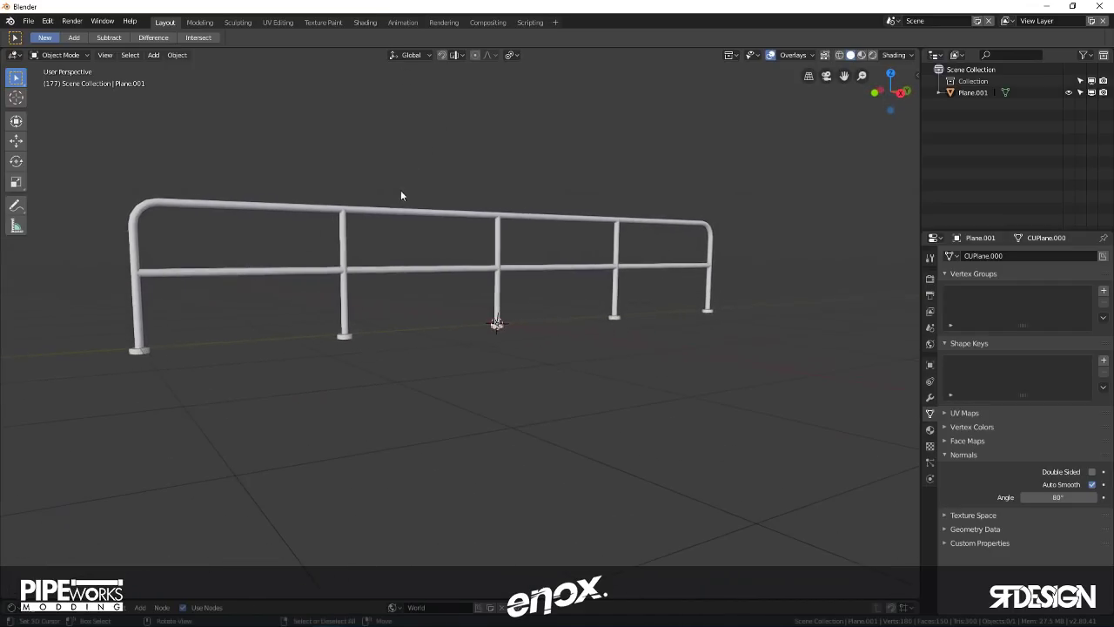
left_click(421, 273)
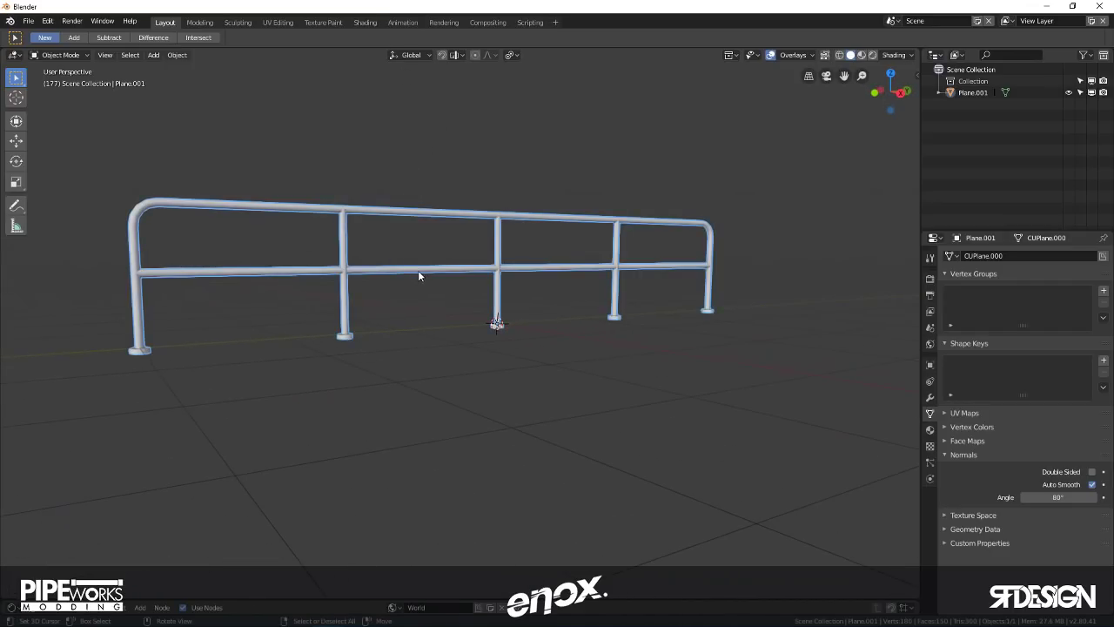